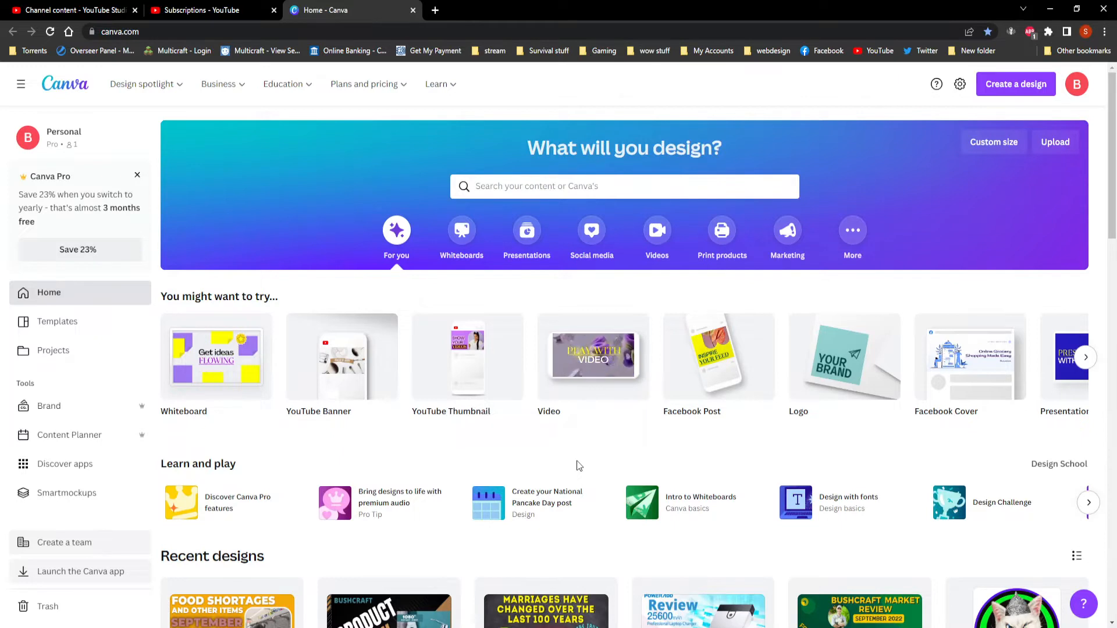
Create a blank YouTube Thumbnail design and search its templates for "vs".
mouse_move(465, 353)
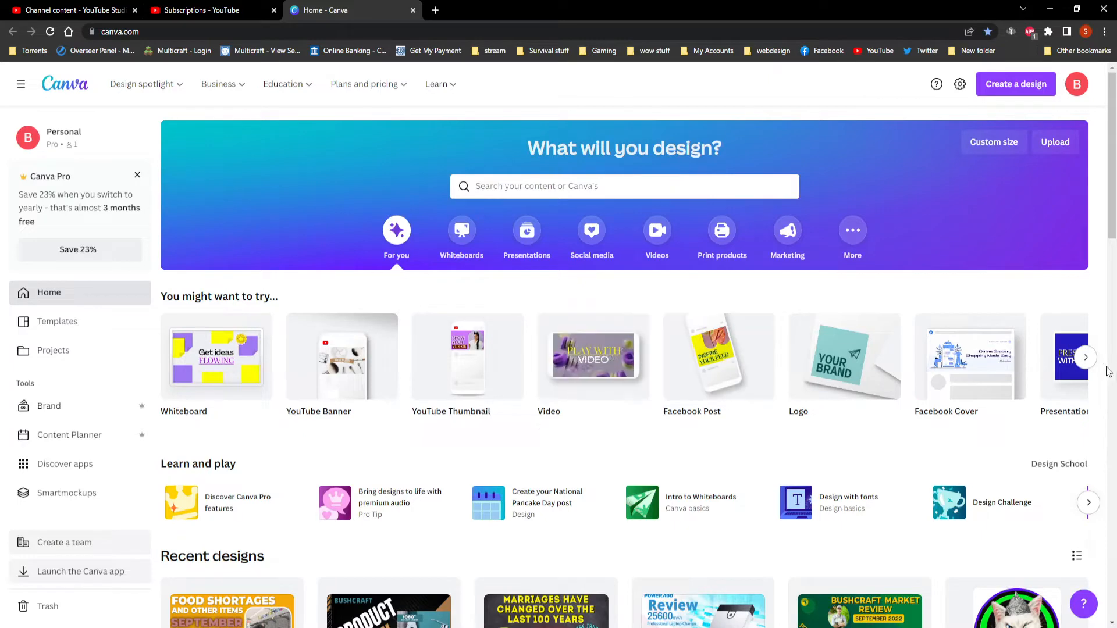
left_click(471, 364)
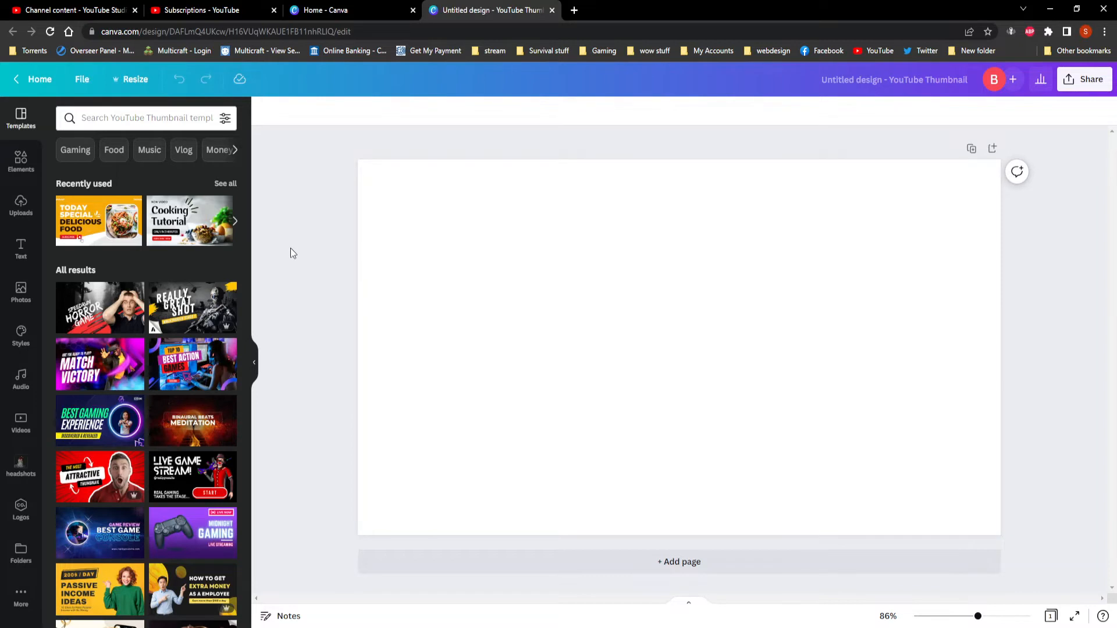
mouse_move(220, 327)
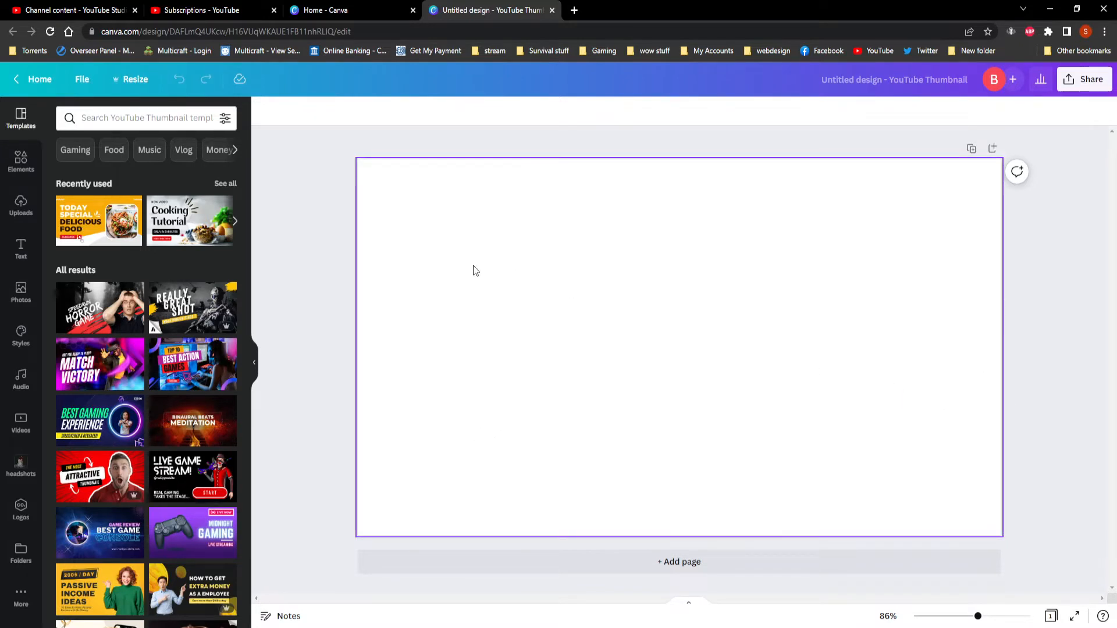
left_click(102, 116)
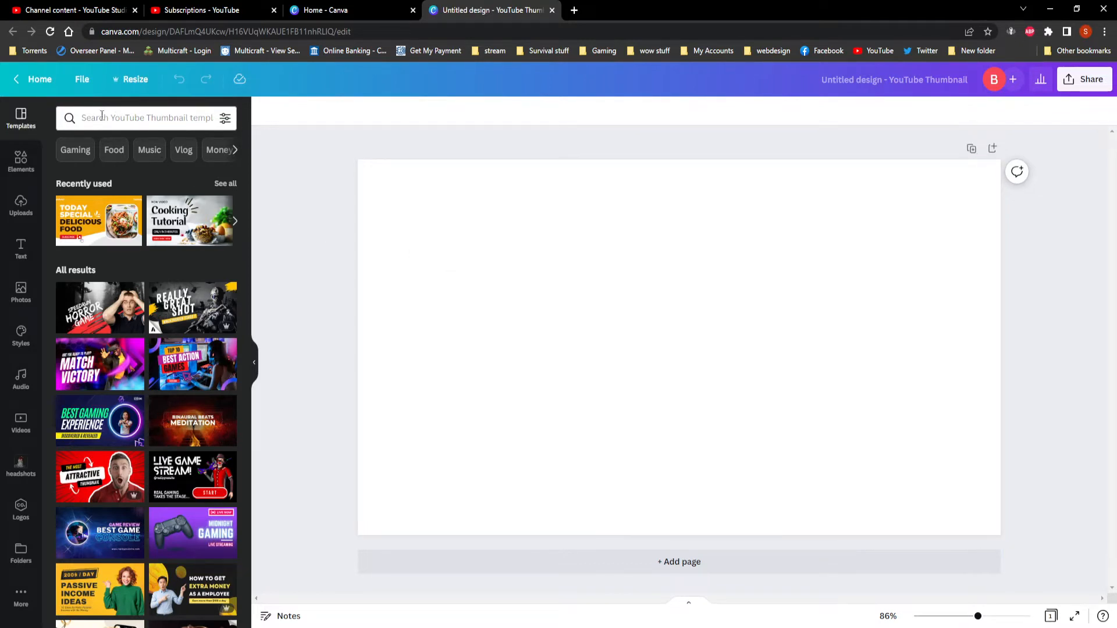
type("v")
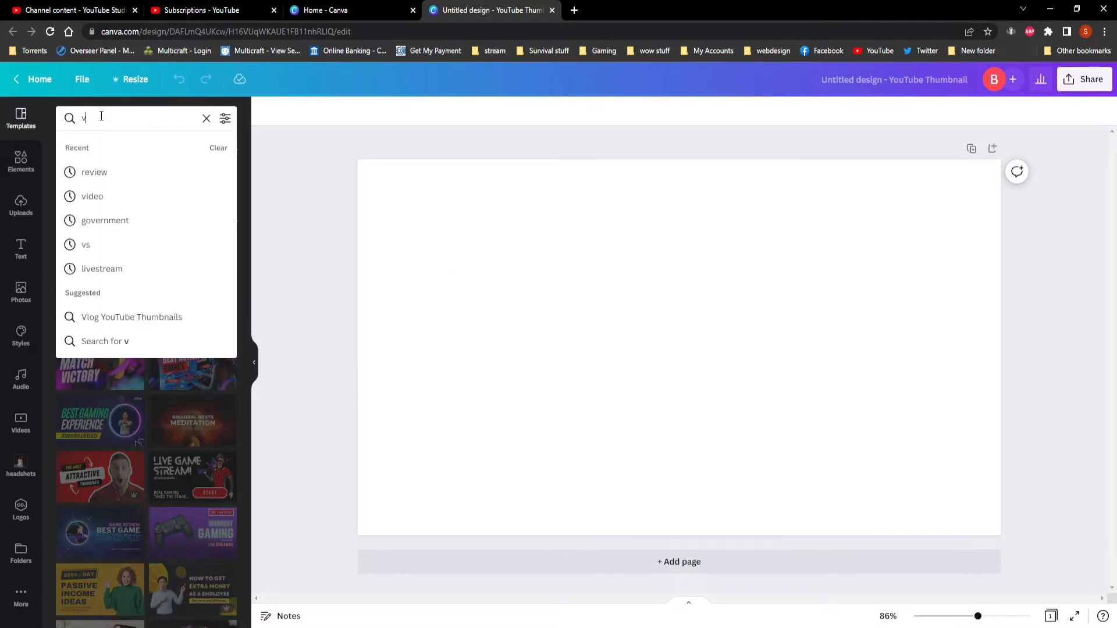
type("s")
key("Return")
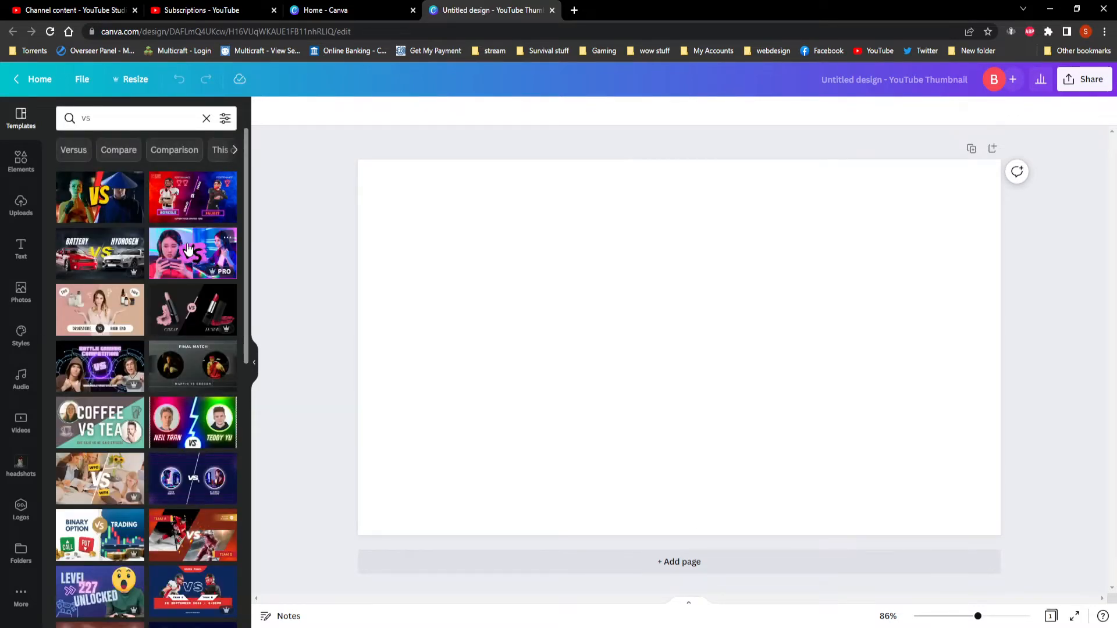
left_click(188, 249)
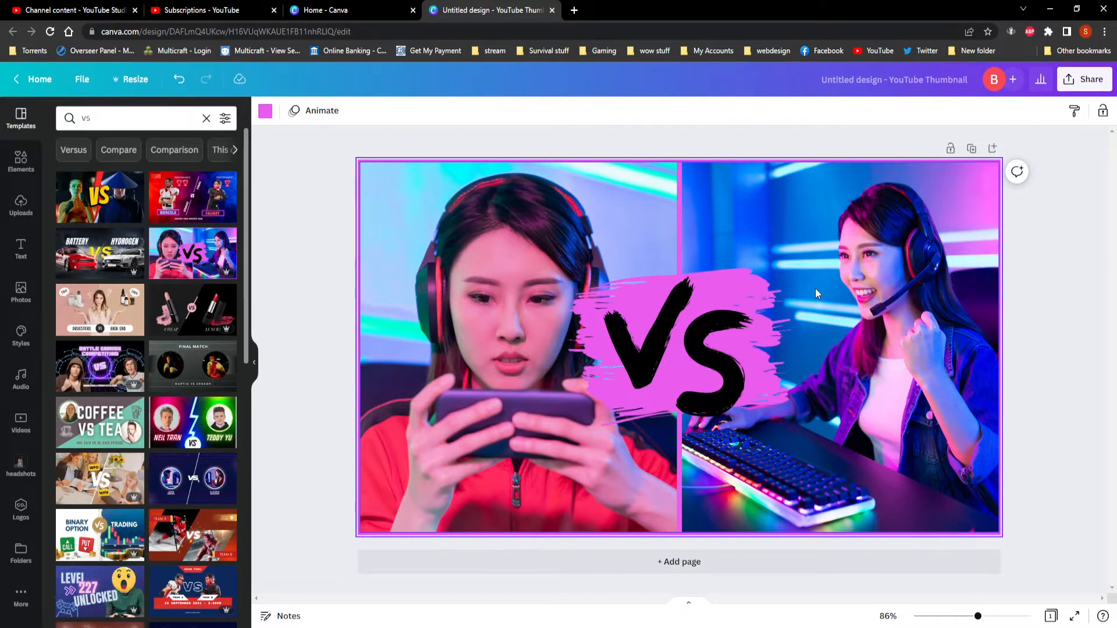
key("ctrl+z")
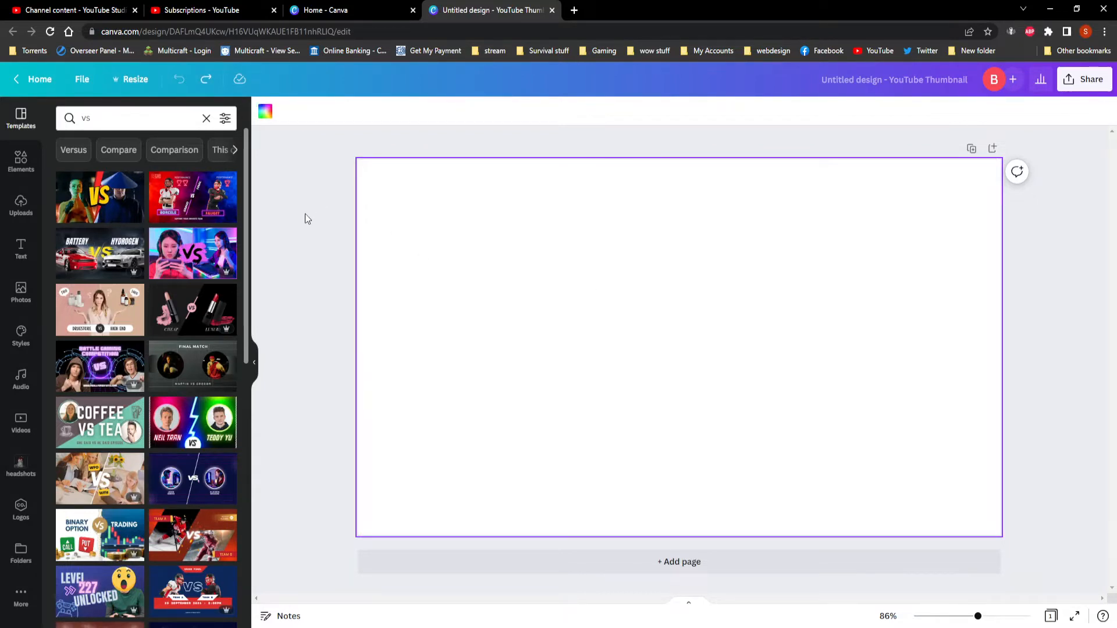
left_click(224, 413)
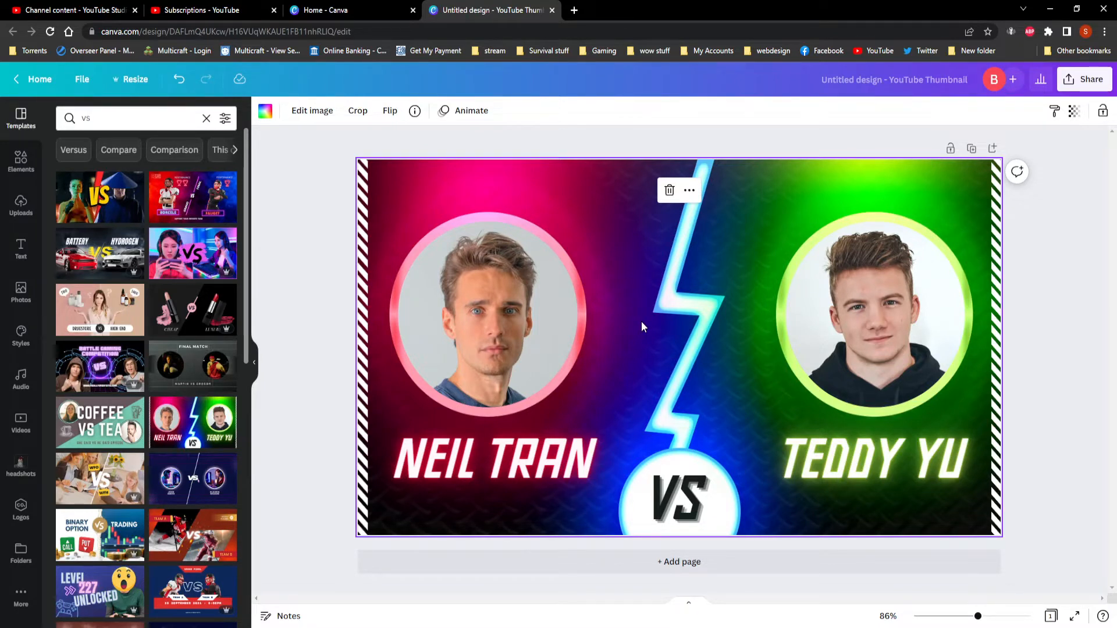
key("ctrl+z")
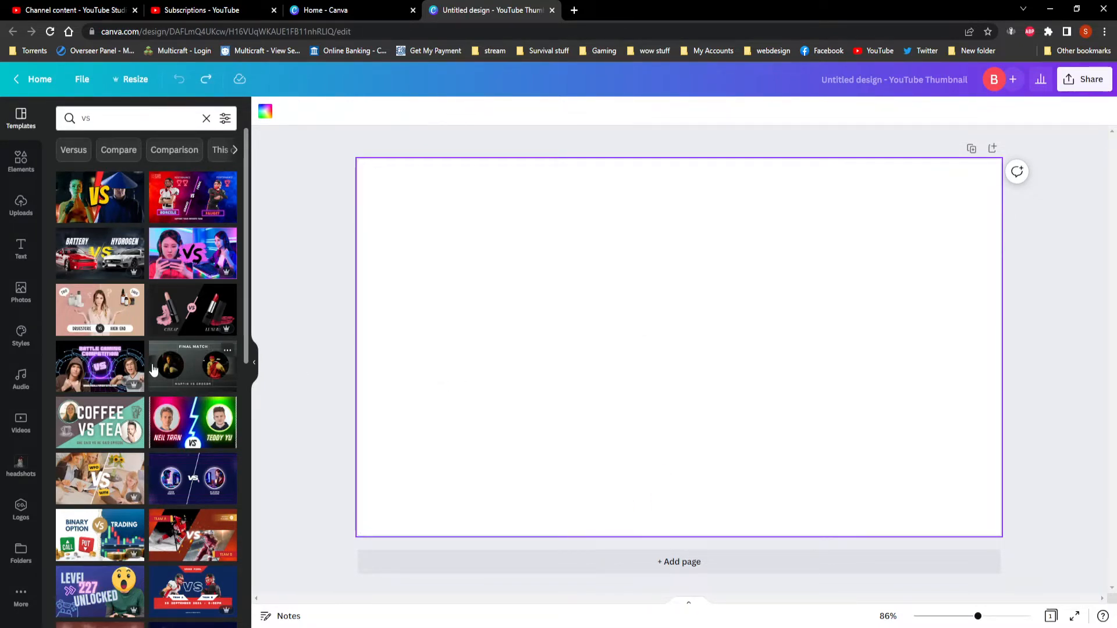
Apply the dark grey "Final Match" template and delete both circular boxer photos from it.
left_click(185, 367)
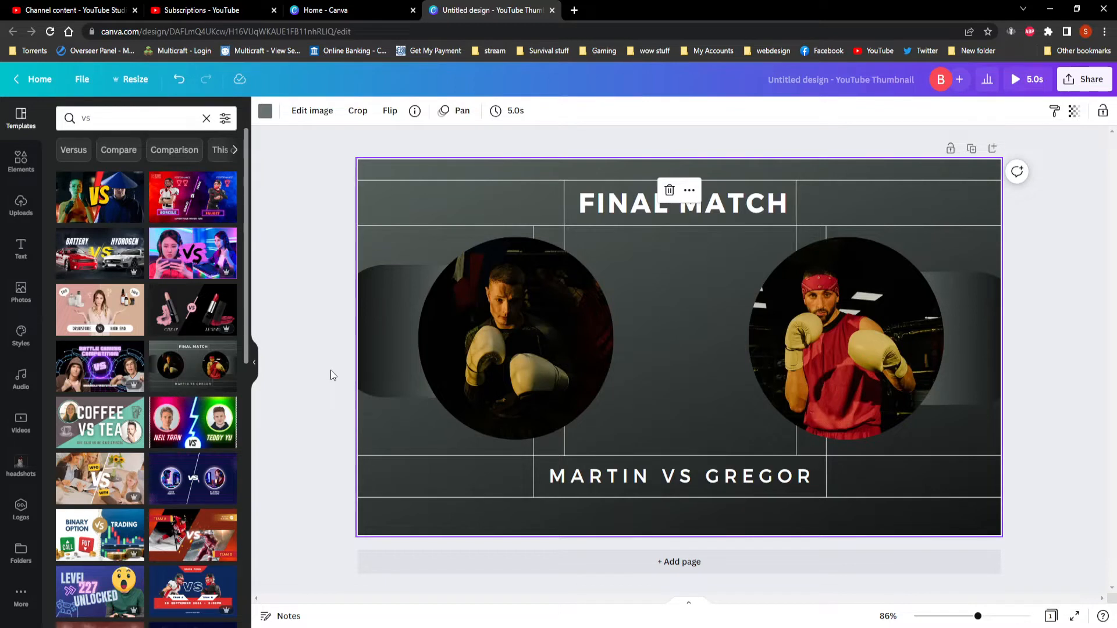
left_click(525, 314)
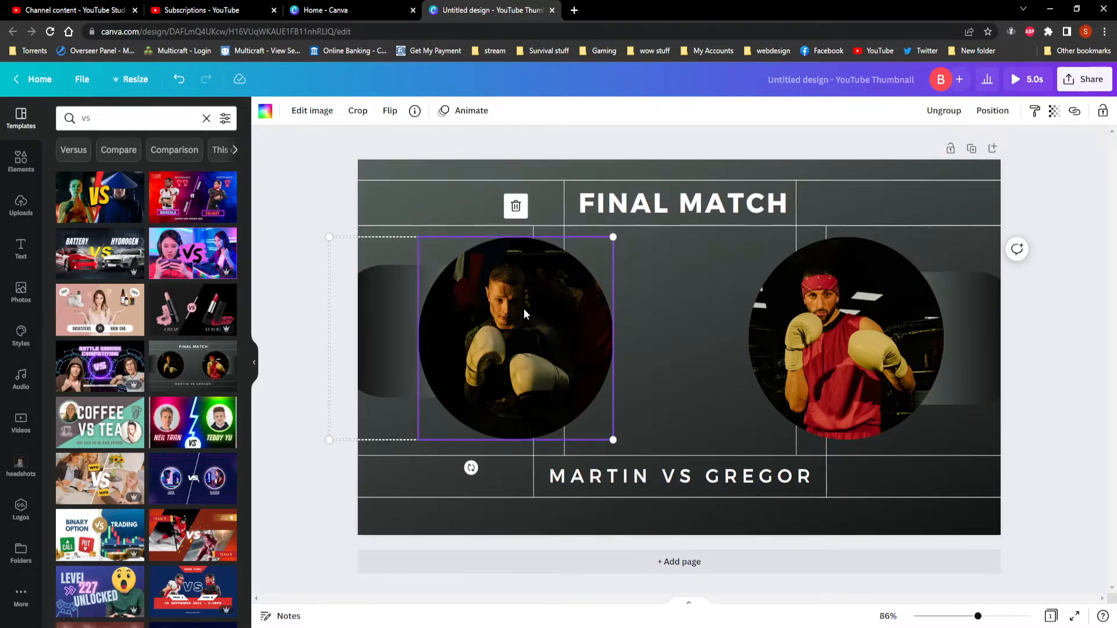
key("Delete")
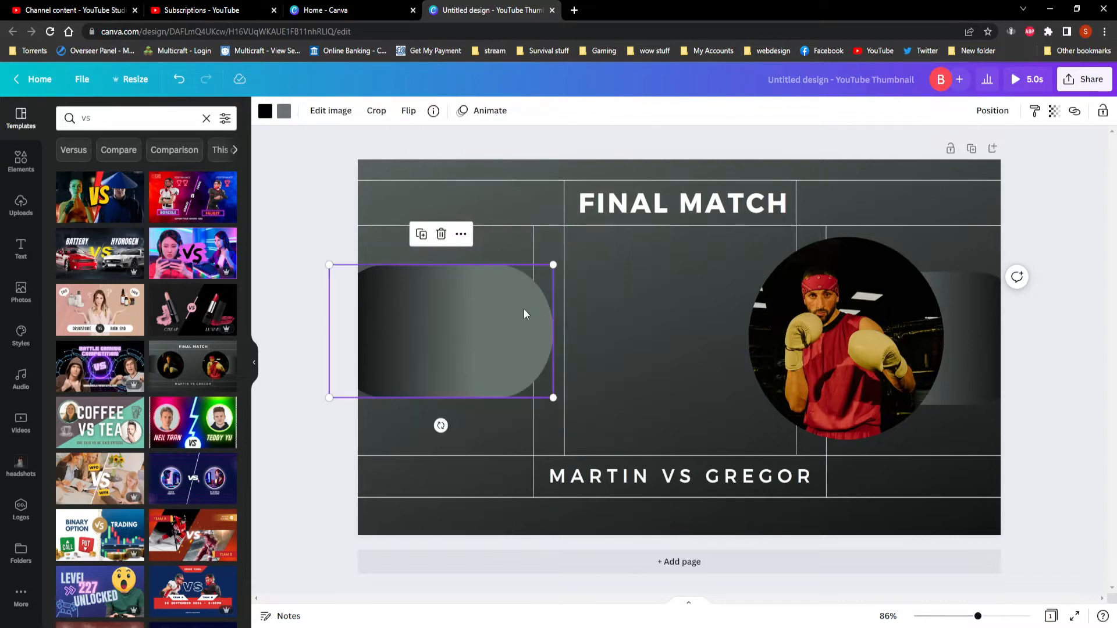
left_click(859, 321)
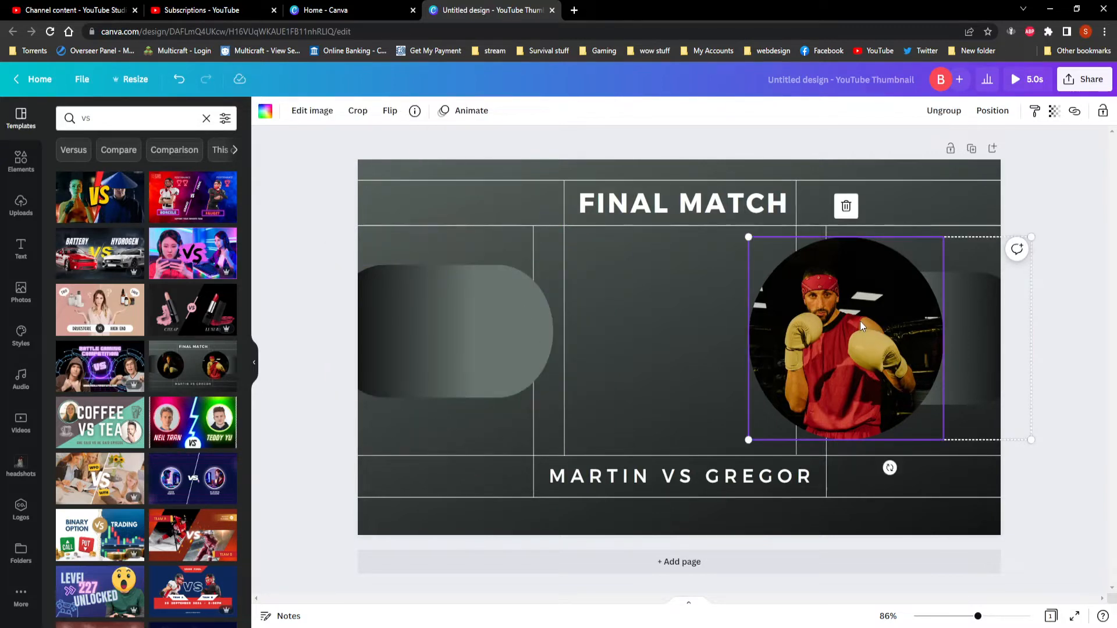
key("Delete")
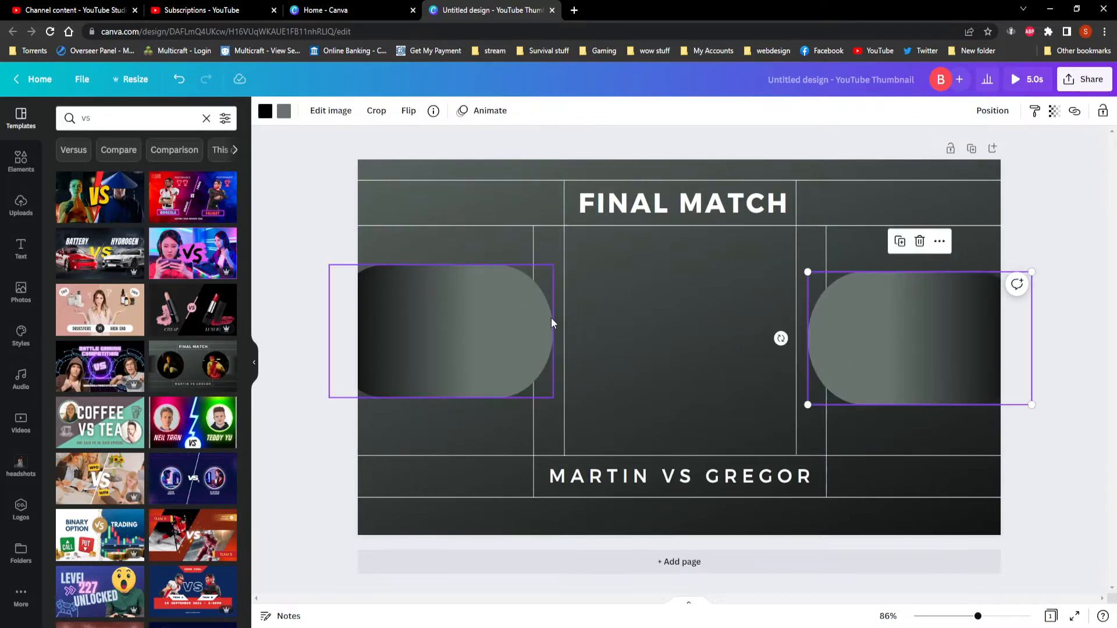
Delete the two rounded gradient shapes at the sides of the thumbnail.
left_click(489, 322)
key("Delete")
left_click(927, 337)
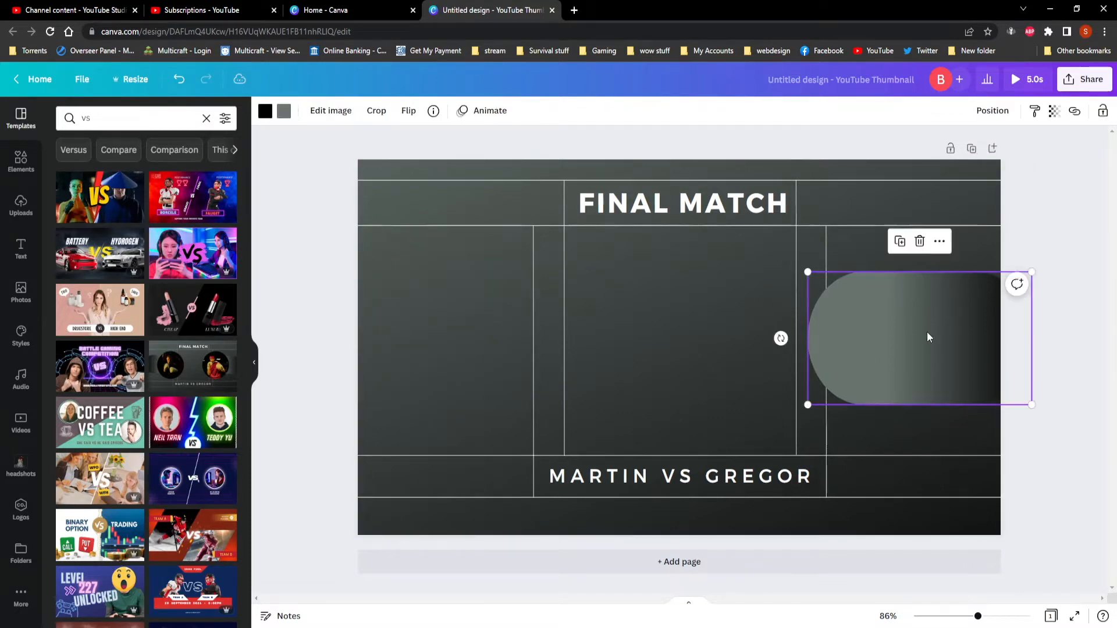
key("Delete")
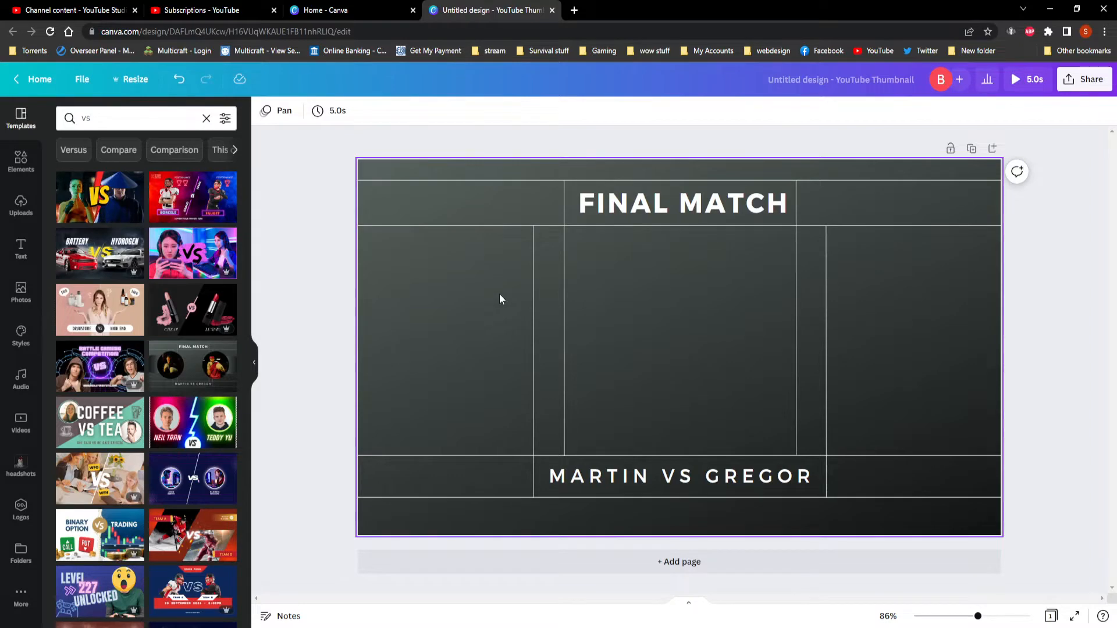
Look through the Elements categories, from lines and shapes, graphics and photos down to frames, grids and collections.
left_click(21, 158)
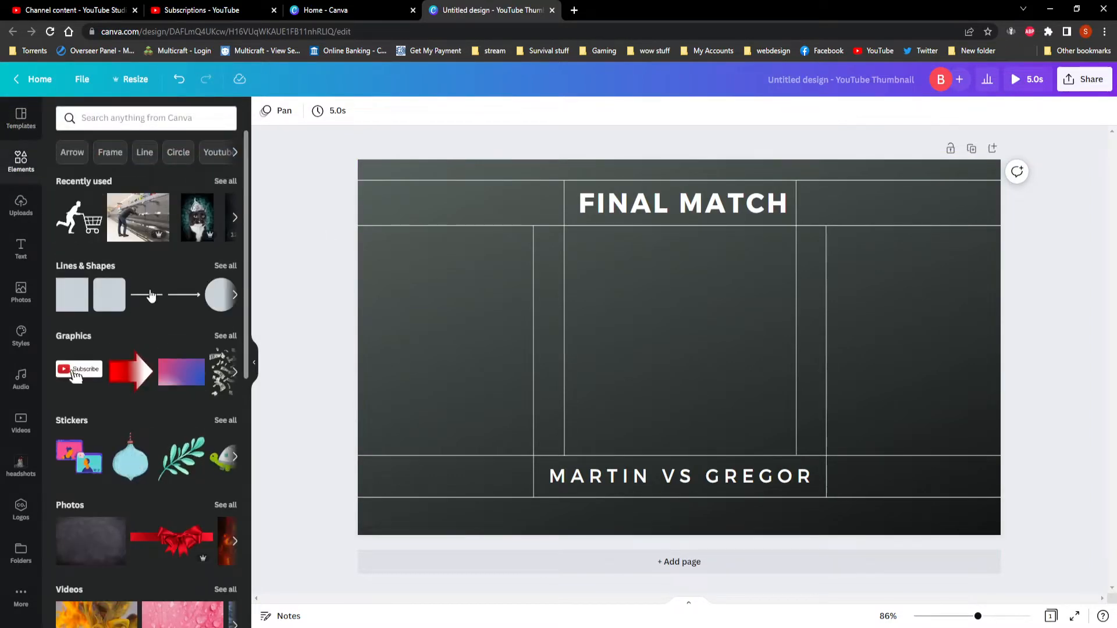
scroll(161, 361, "down", 10)
scroll(160, 367, "down", 6)
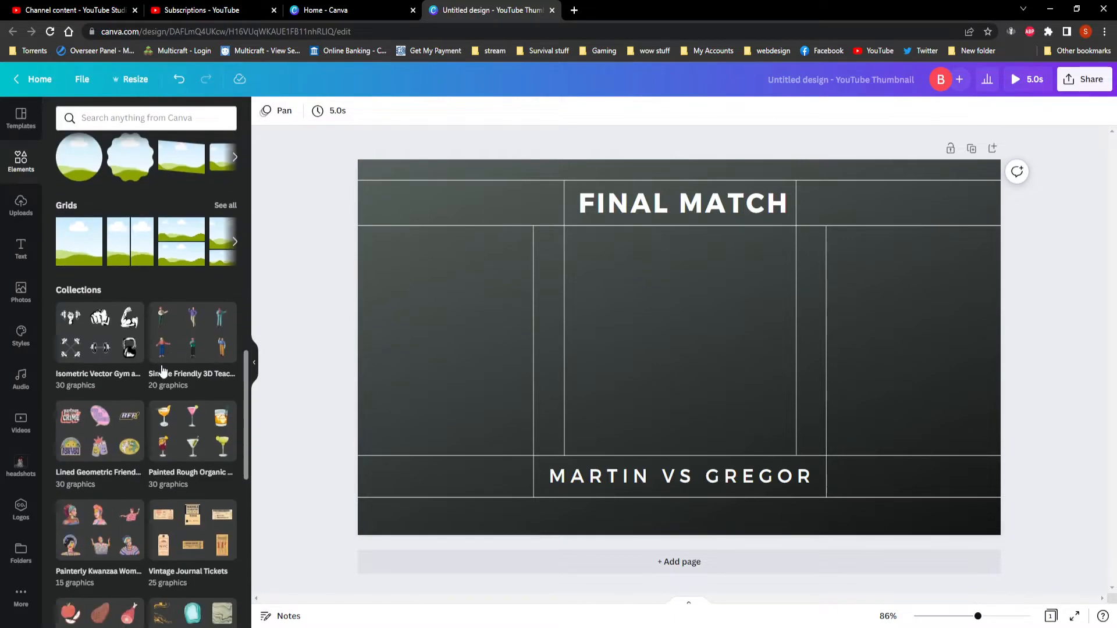
scroll(165, 408, "up", 15)
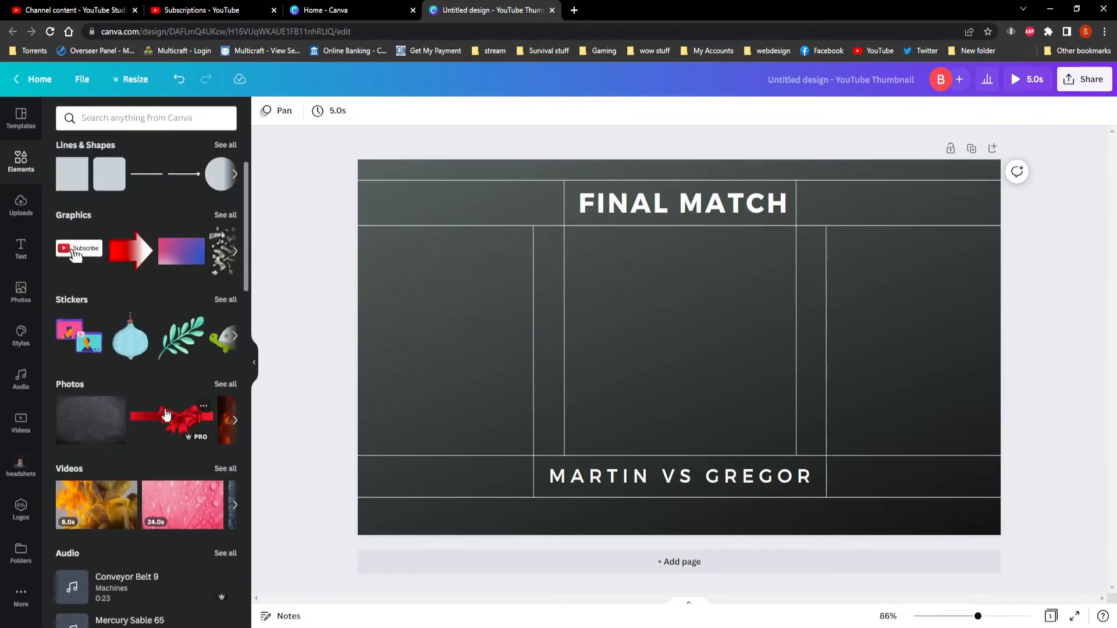
scroll(166, 413, "up", 2)
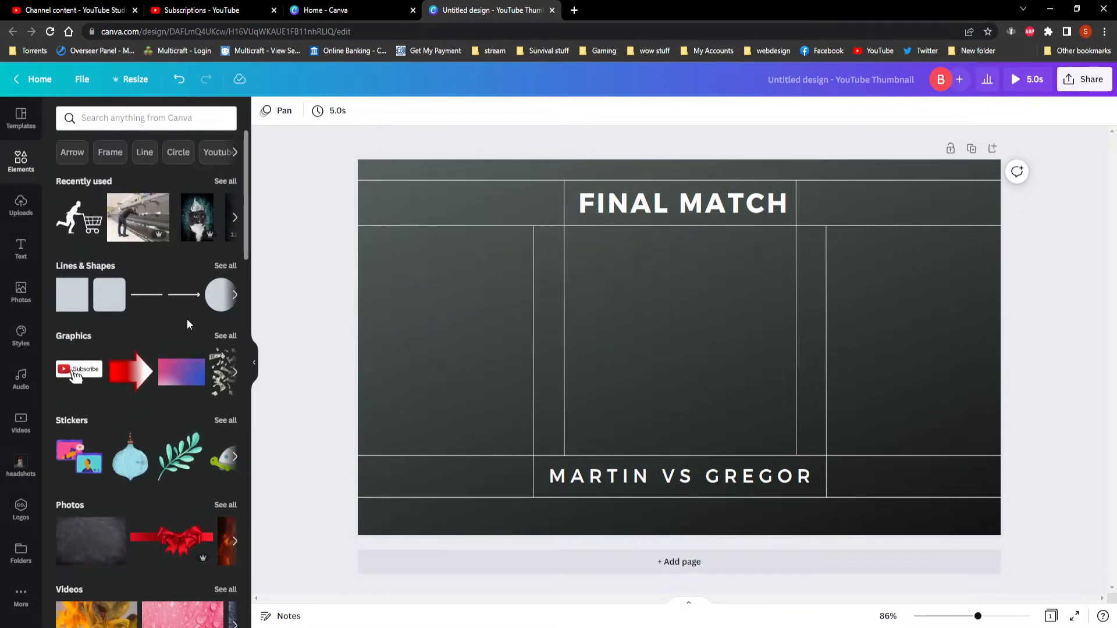
scroll(169, 401, "down", 2)
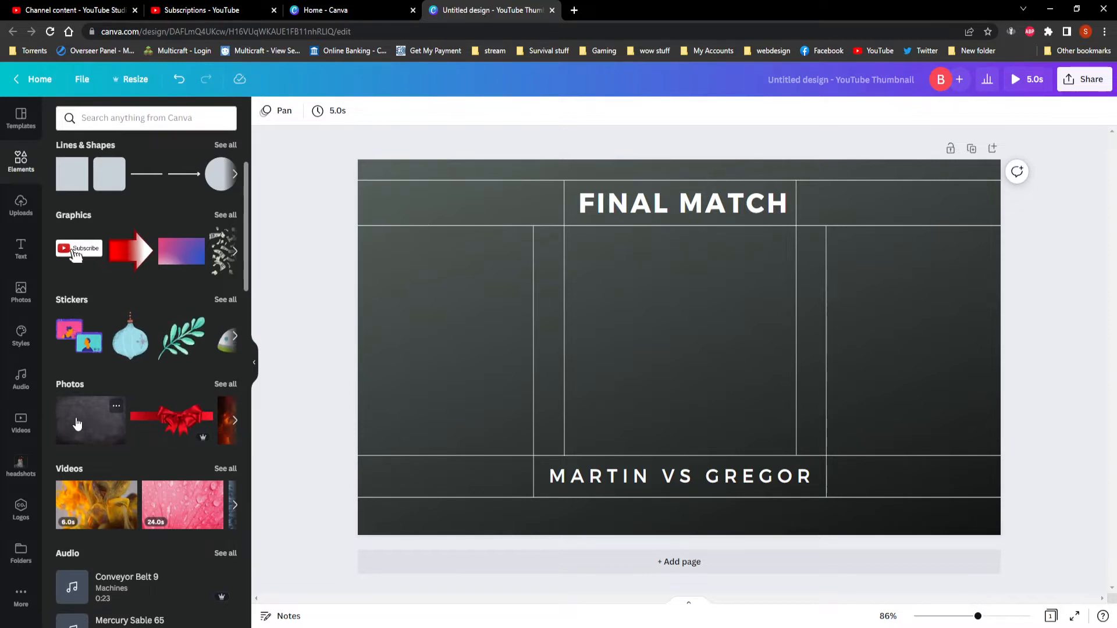
scroll(187, 320, "up", 2)
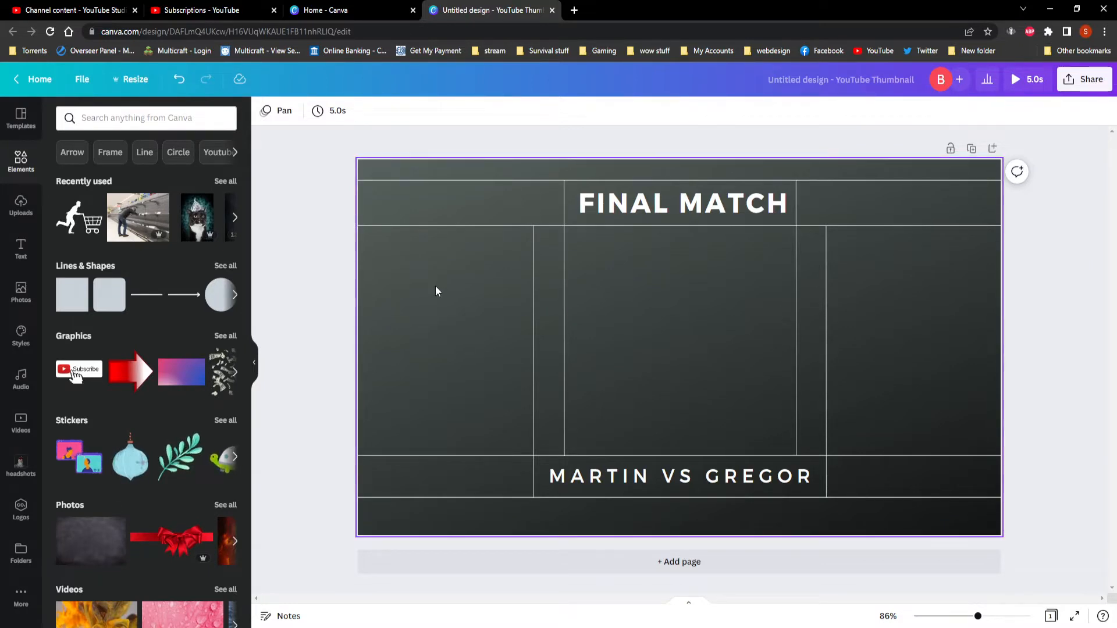
scroll(145, 356, "down", 3)
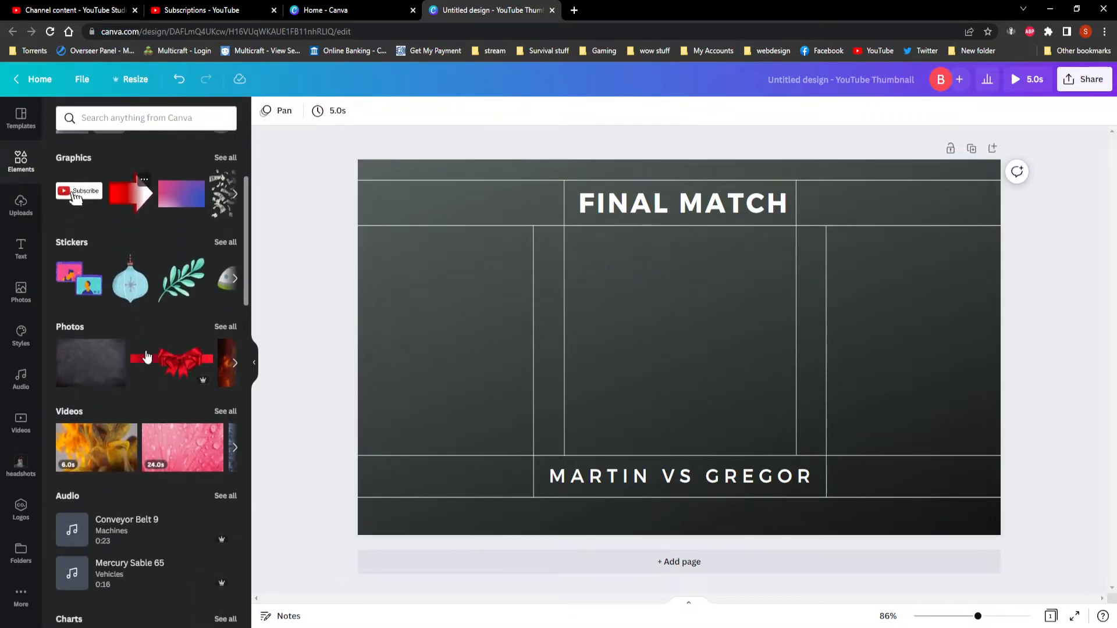
scroll(146, 358, "down", 3)
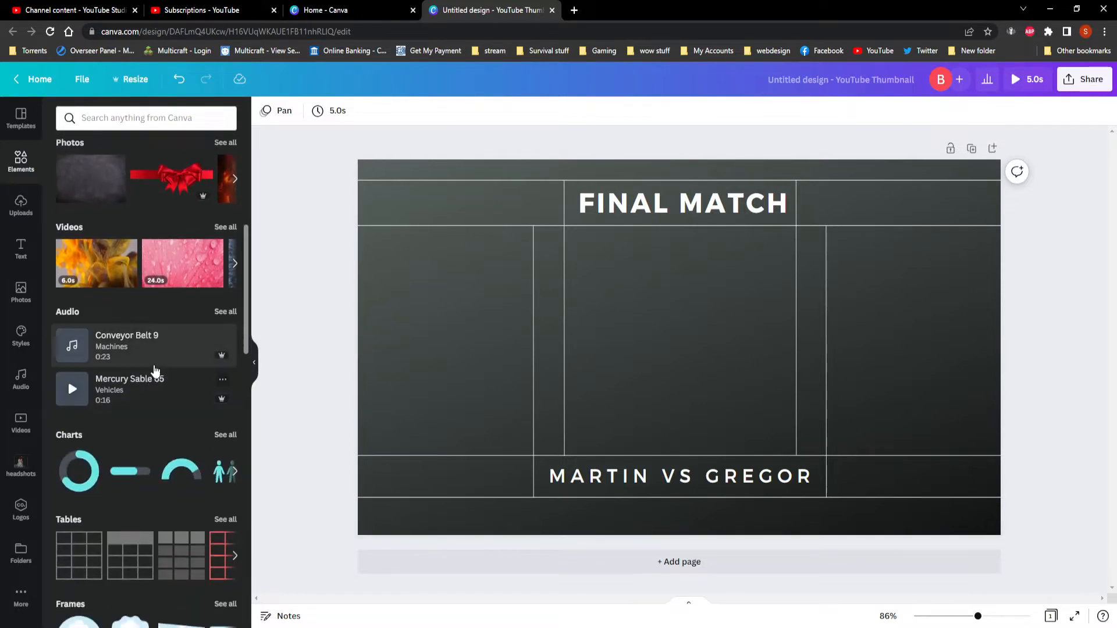
scroll(154, 370, "down", 3)
scroll(155, 370, "up", 4)
scroll(152, 371, "up", 1)
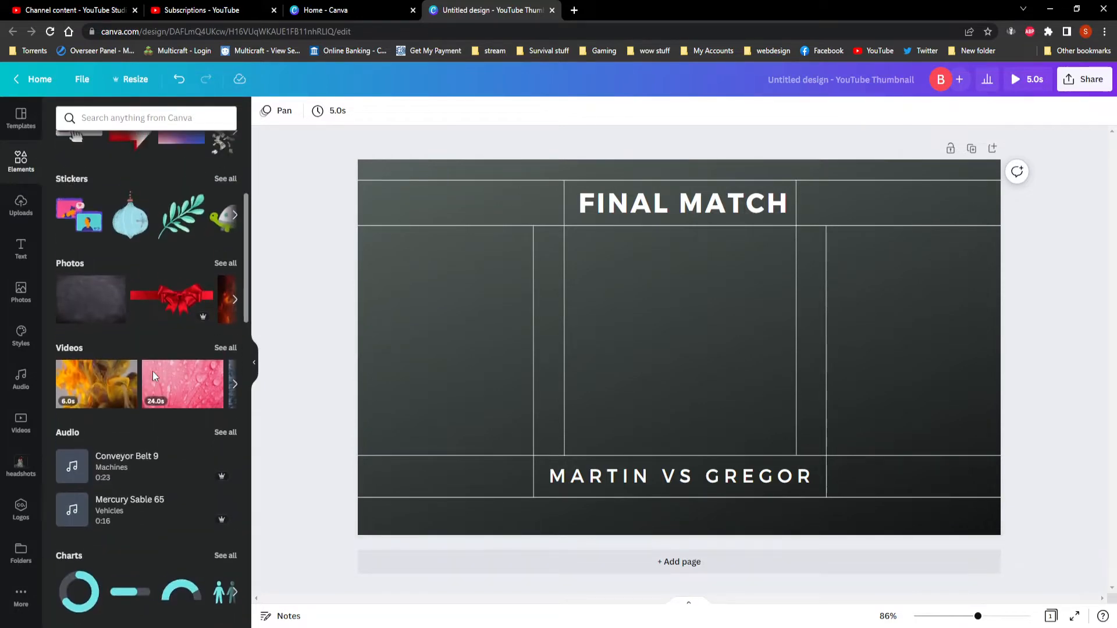
scroll(147, 326, "up", 1)
scroll(147, 330, "up", 1)
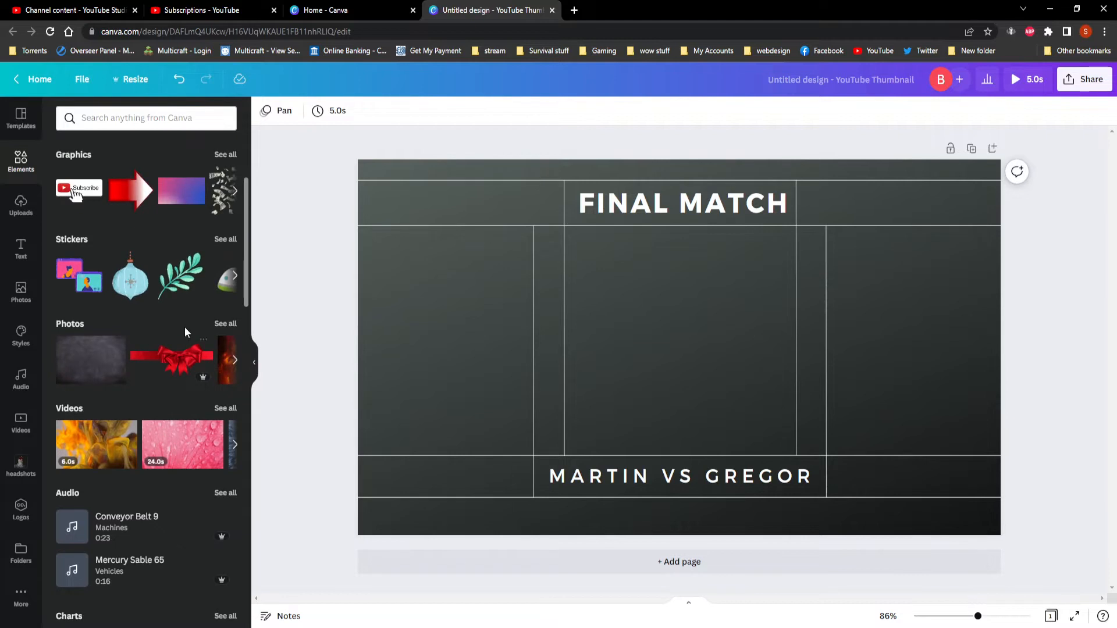
Browse the full Photos collection under Elements and search it for "background".
left_click(225, 324)
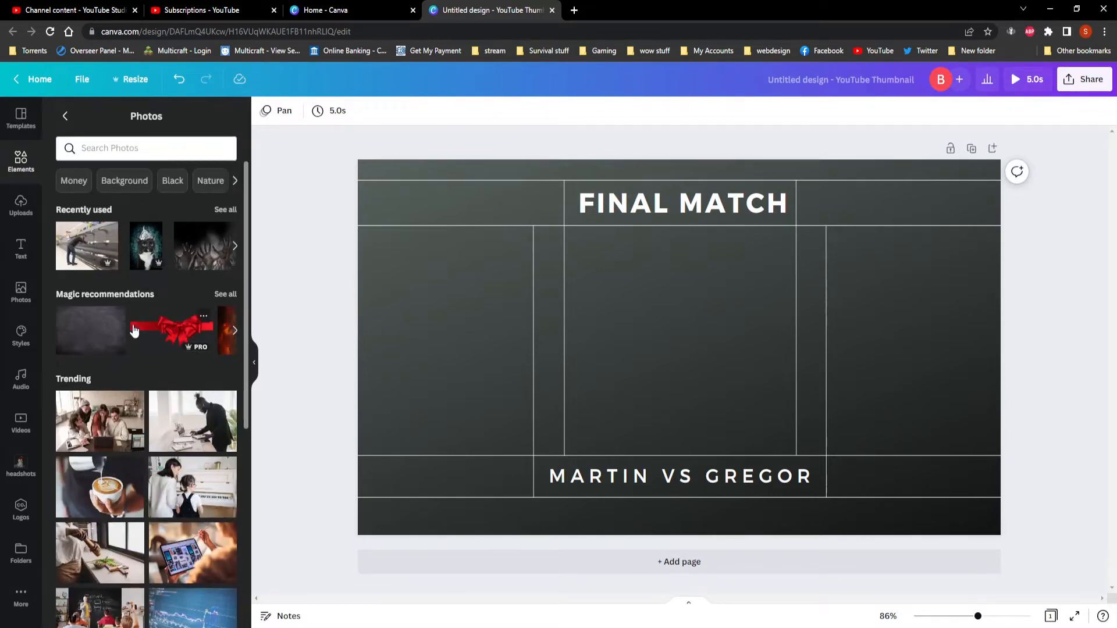
scroll(144, 370, "down", 6)
scroll(143, 370, "down", 5)
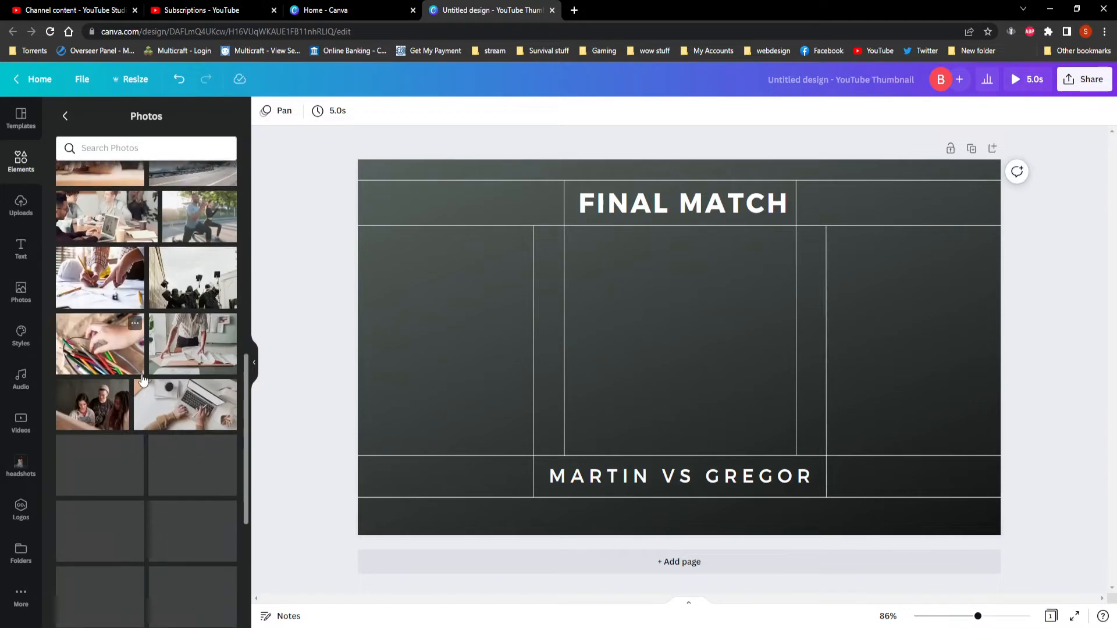
scroll(167, 330, "down", 3)
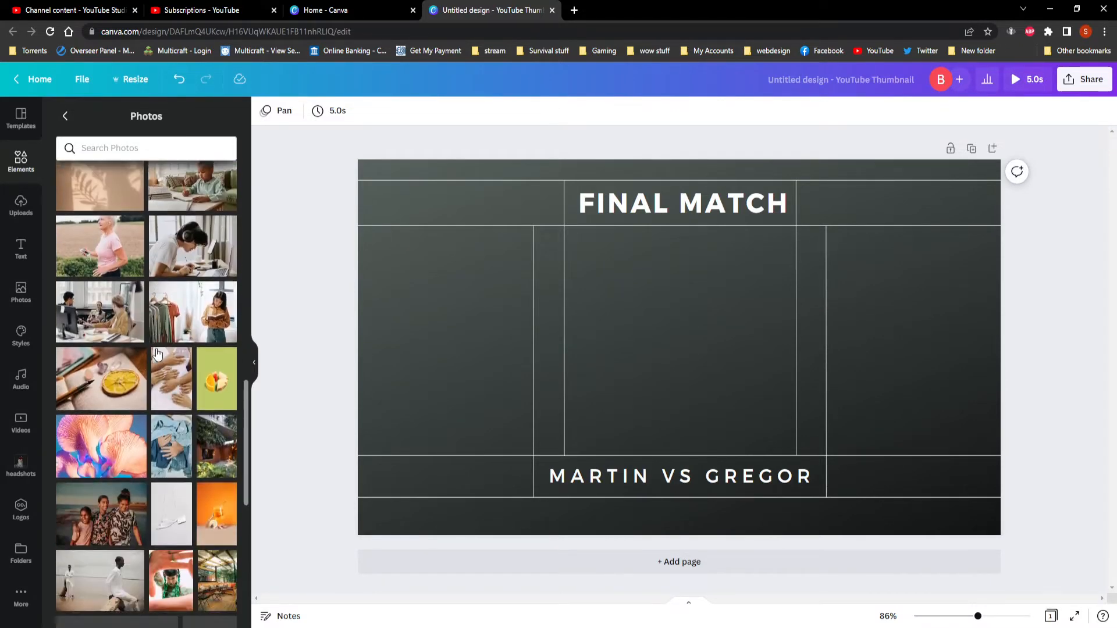
left_click(151, 144)
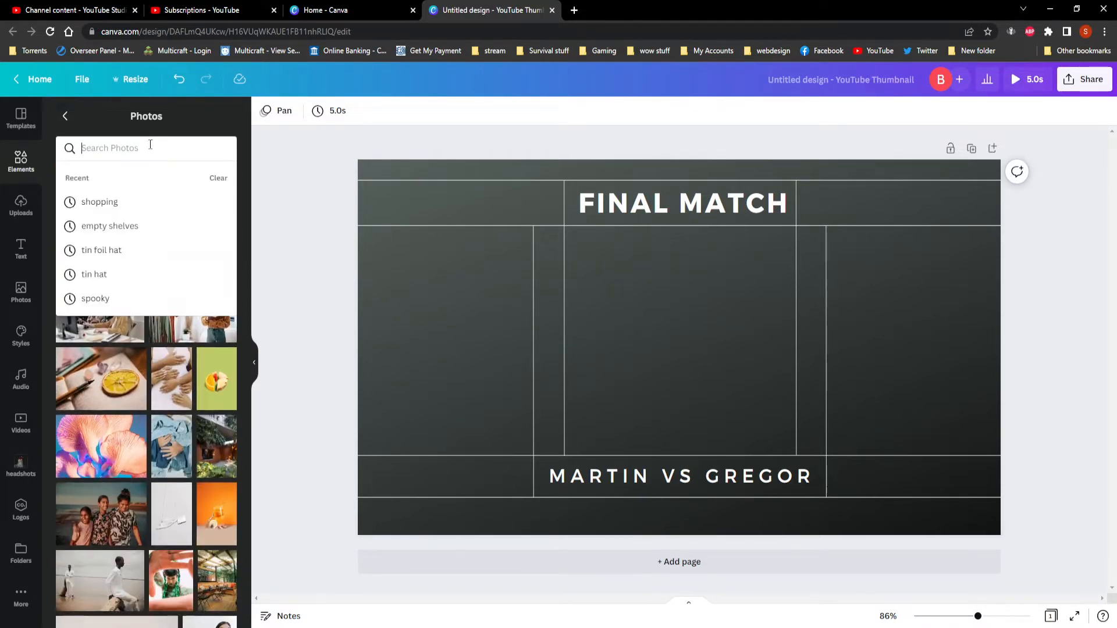
type("ba")
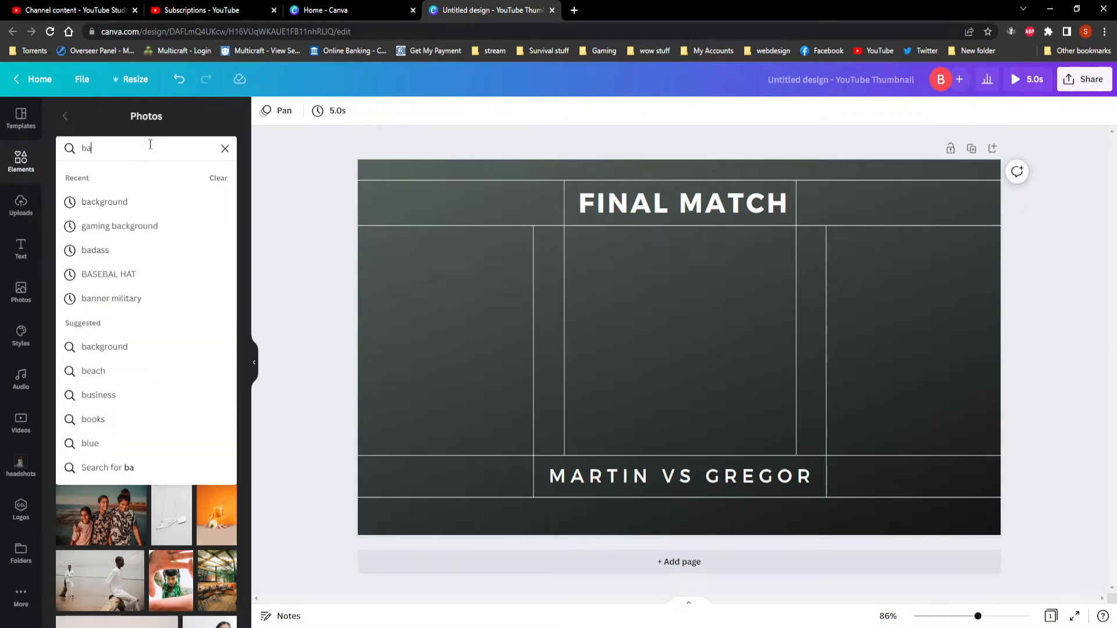
type("ckgr")
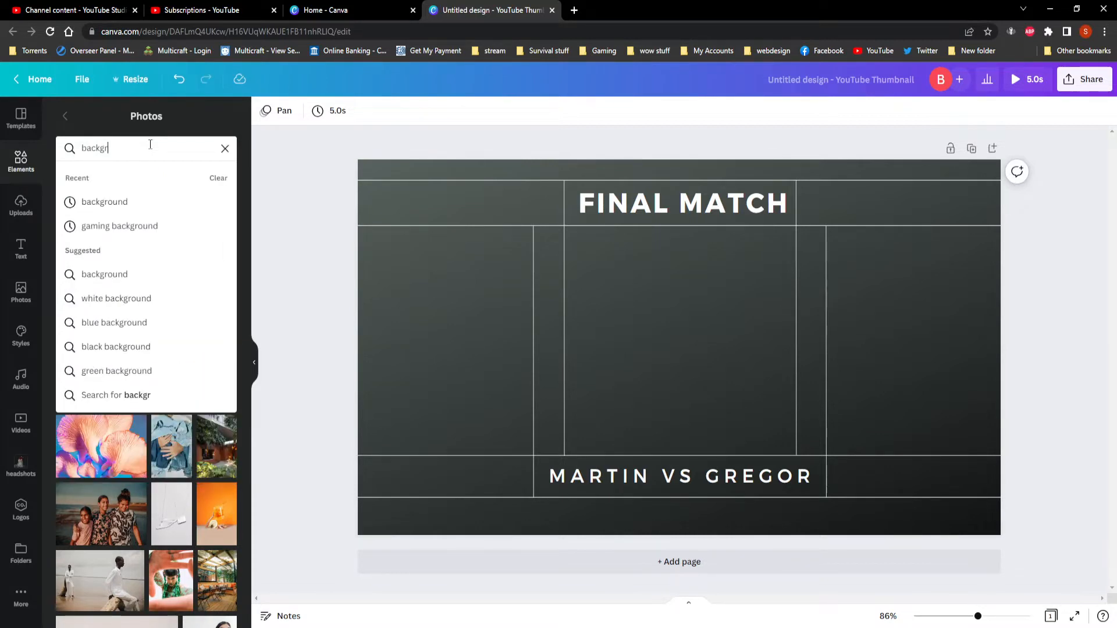
type("ound")
key("Return")
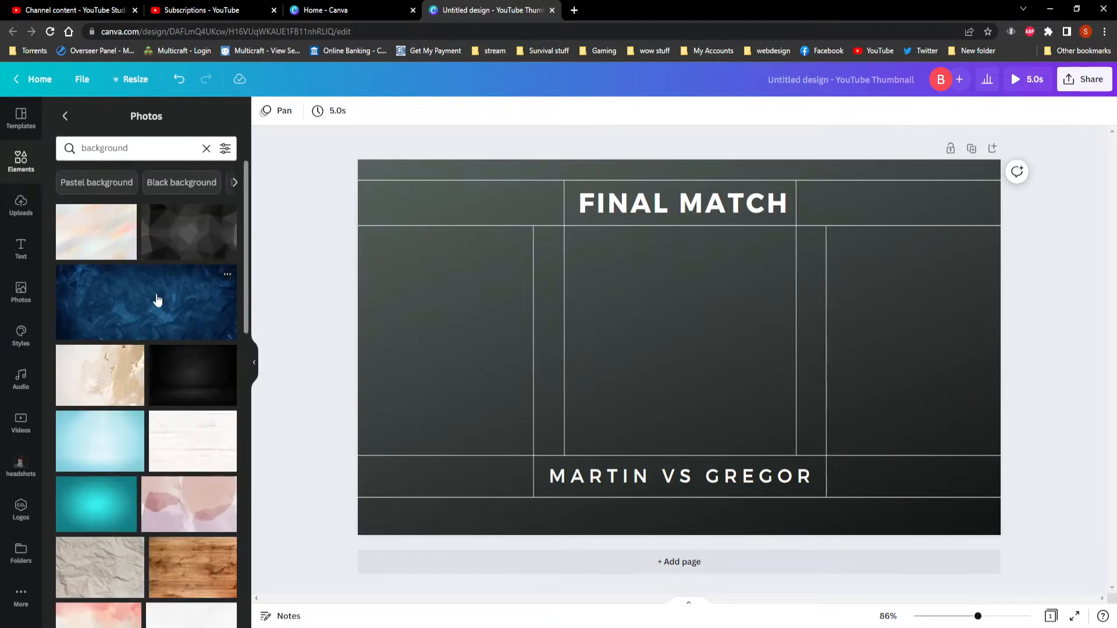
Add the dark blue light-burst photo from the results and make it the thumbnail's background.
scroll(157, 302, "down", 5)
scroll(151, 395, "down", 1)
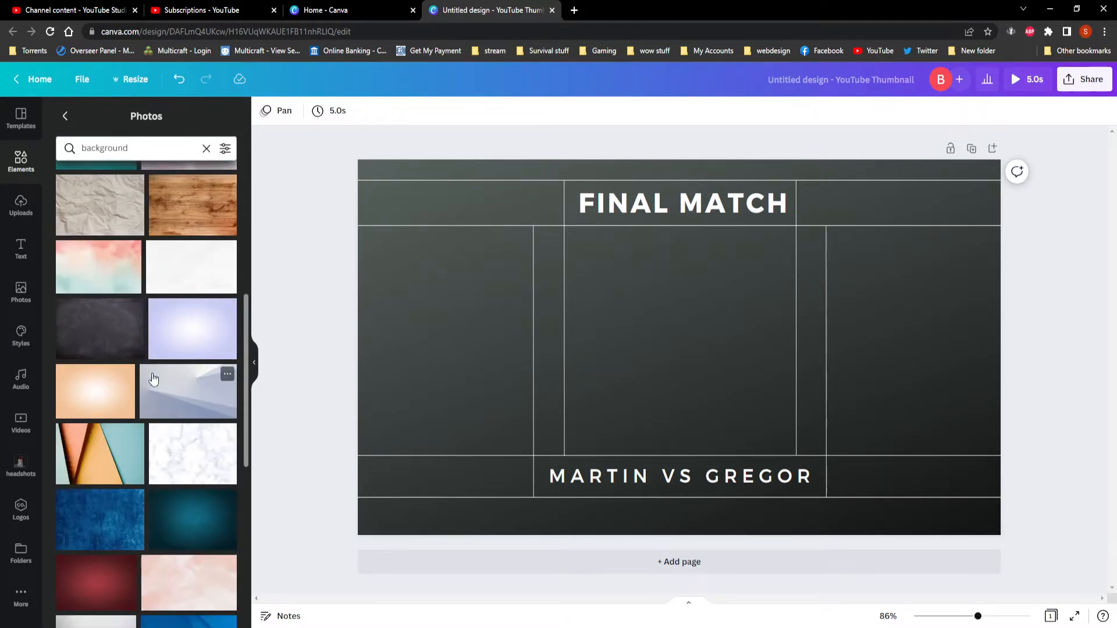
scroll(144, 320, "down", 2)
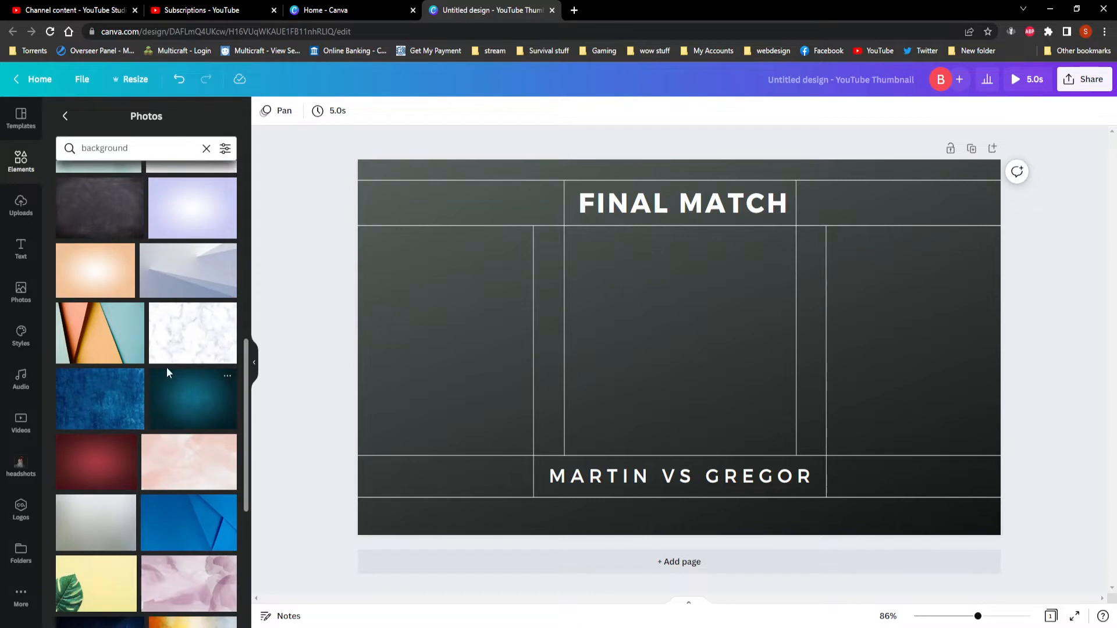
scroll(119, 369, "down", 2)
scroll(108, 369, "down", 3)
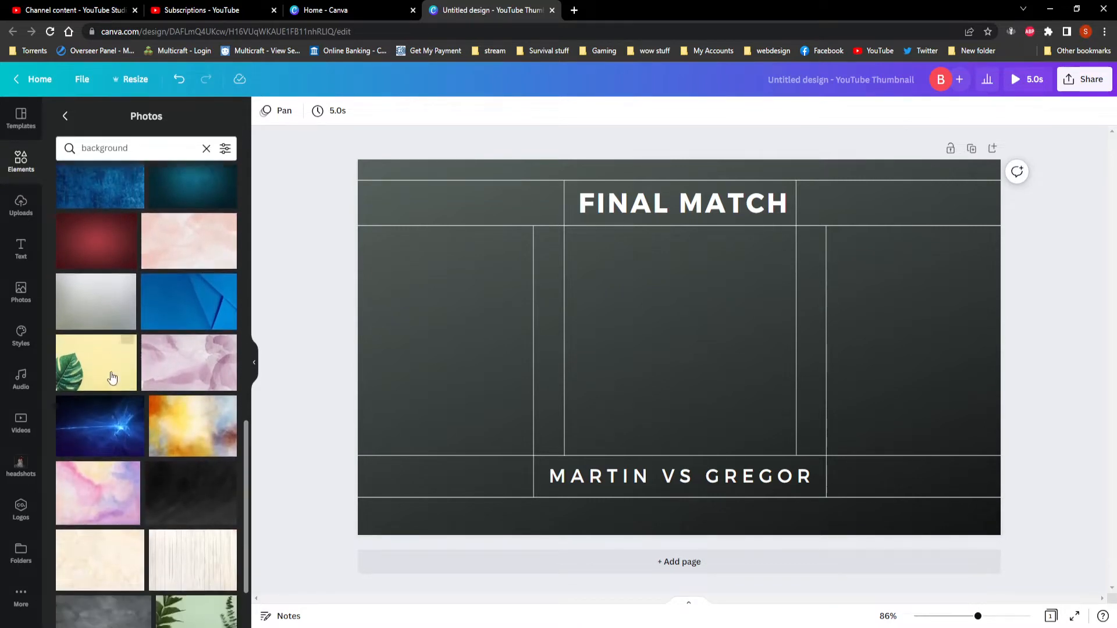
left_click(100, 357)
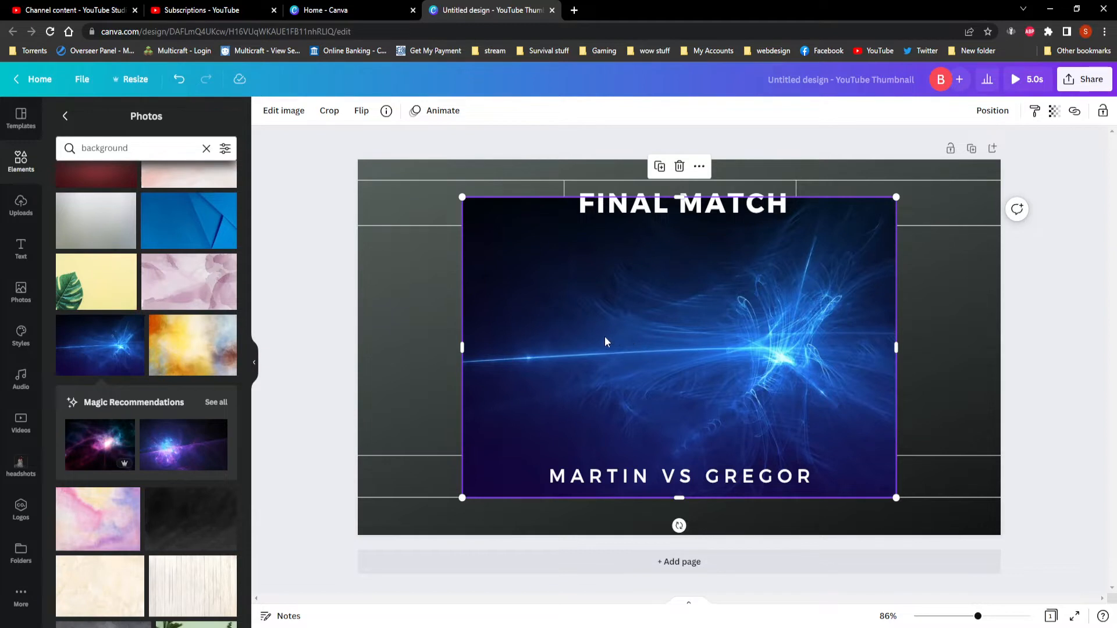
right_click(666, 334)
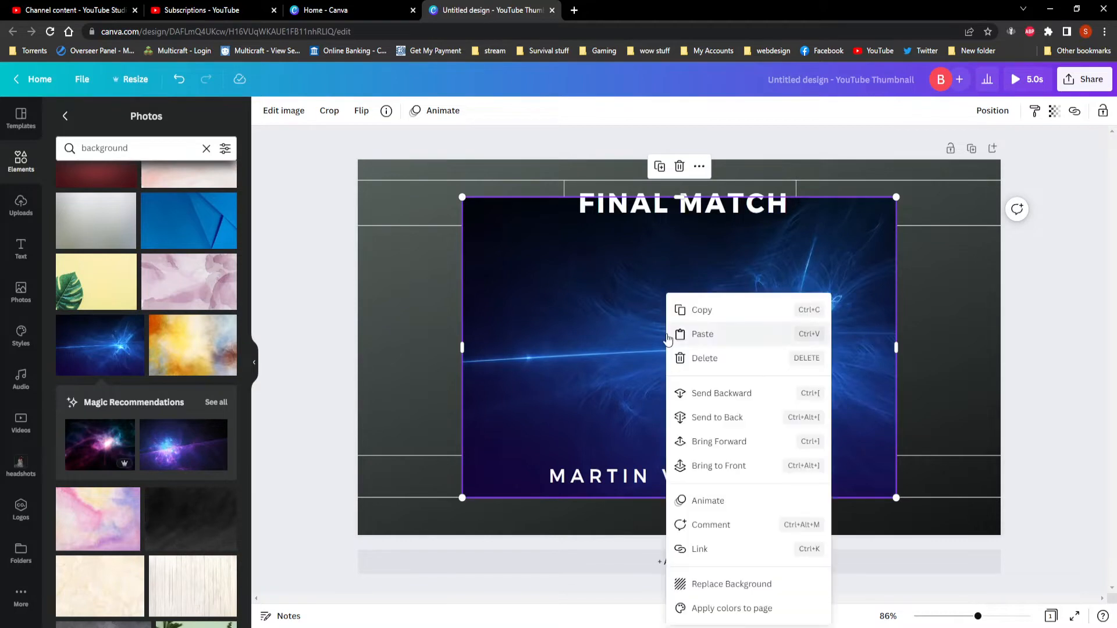
left_click(727, 585)
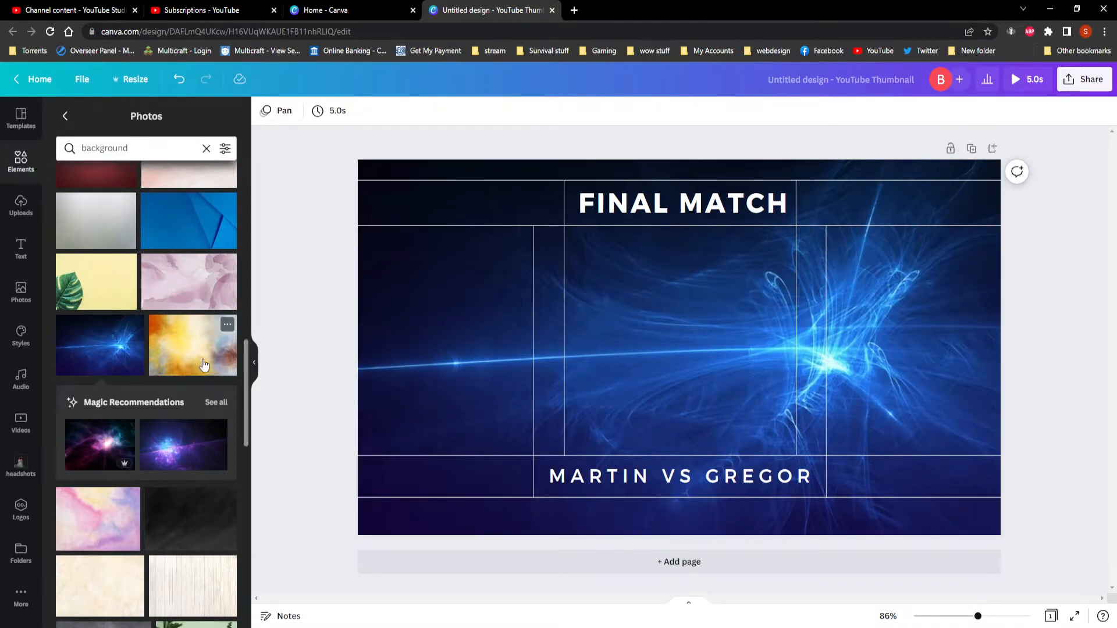
Replace the background with the dark grey cracked concrete photo from the results.
scroll(165, 355, "down", 3)
scroll(166, 356, "down", 2)
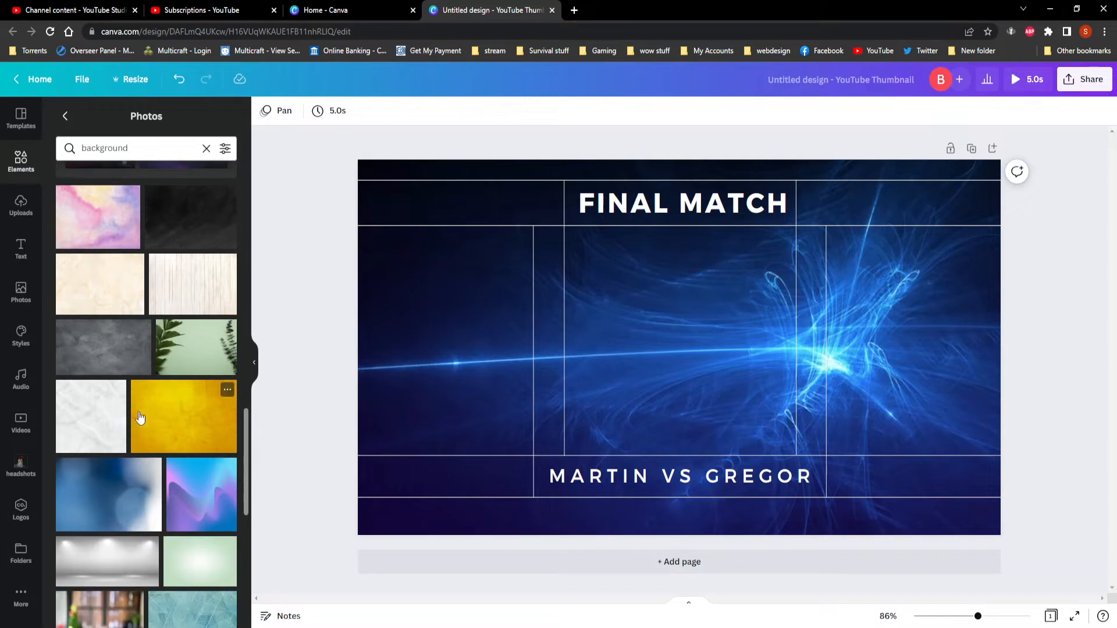
left_click(105, 354)
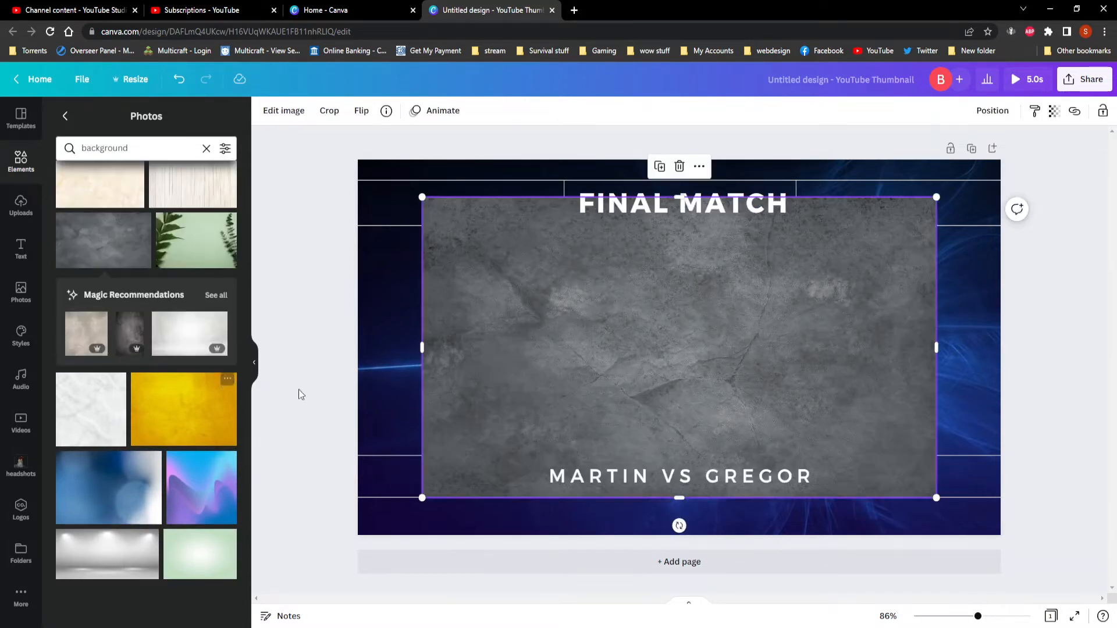
right_click(764, 335)
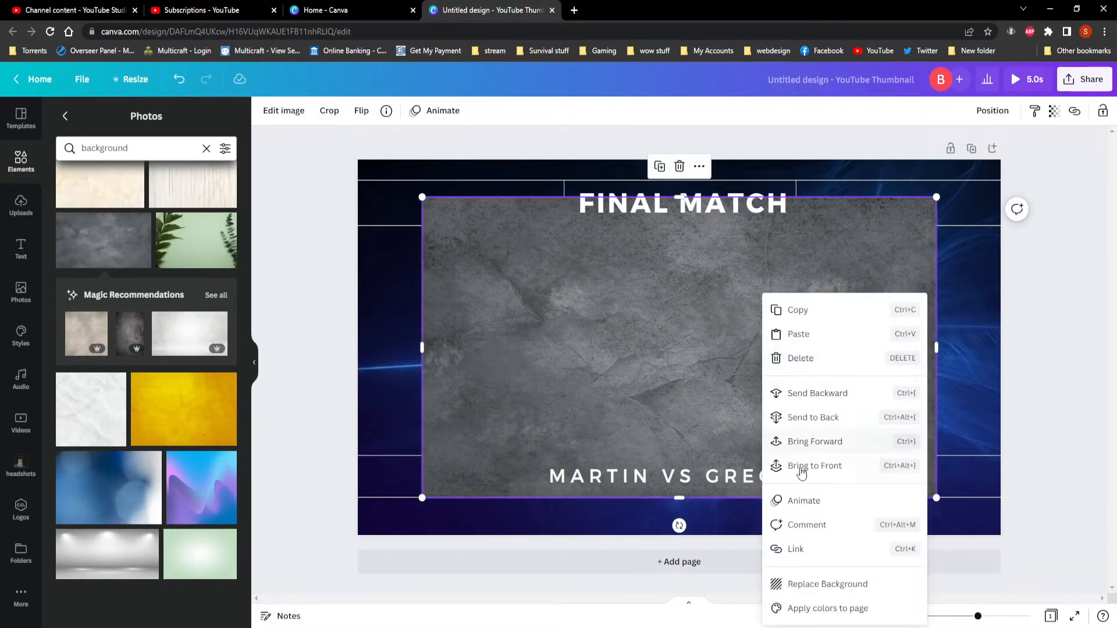
left_click(830, 587)
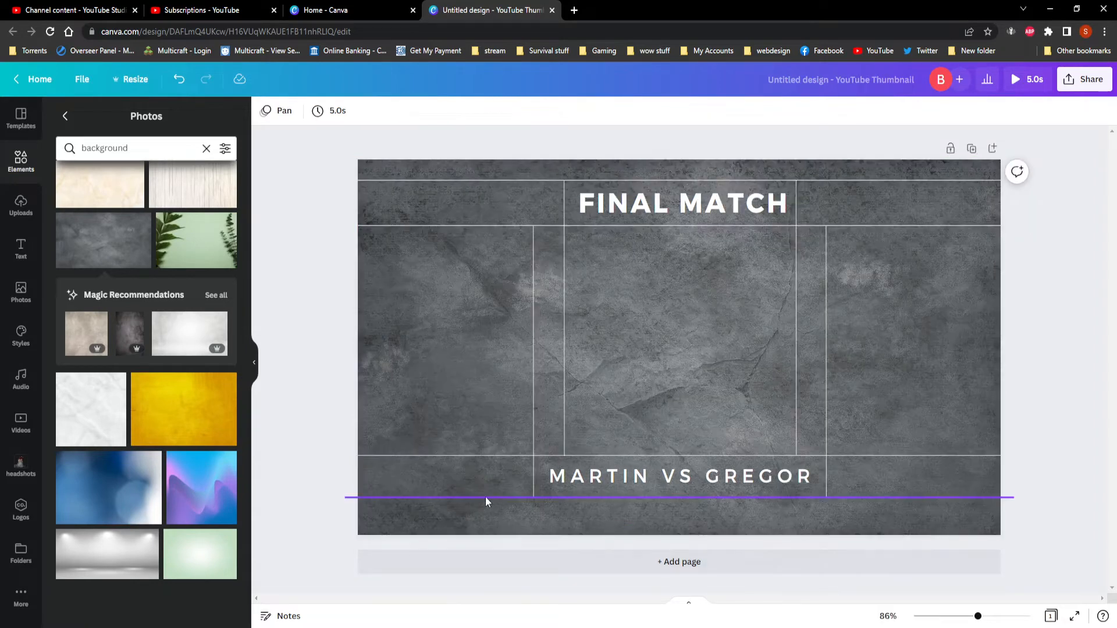
Replace the background with the white and light grey brushed-paint photo found further down the results.
scroll(145, 393, "down", 5)
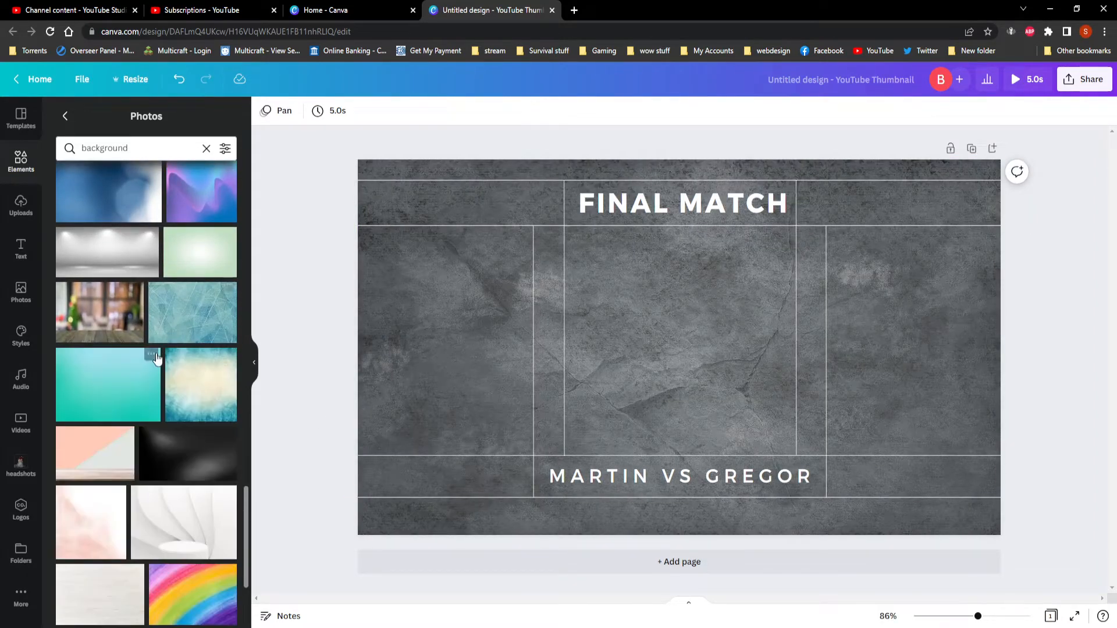
scroll(148, 364, "down", 2)
scroll(124, 379, "down", 3)
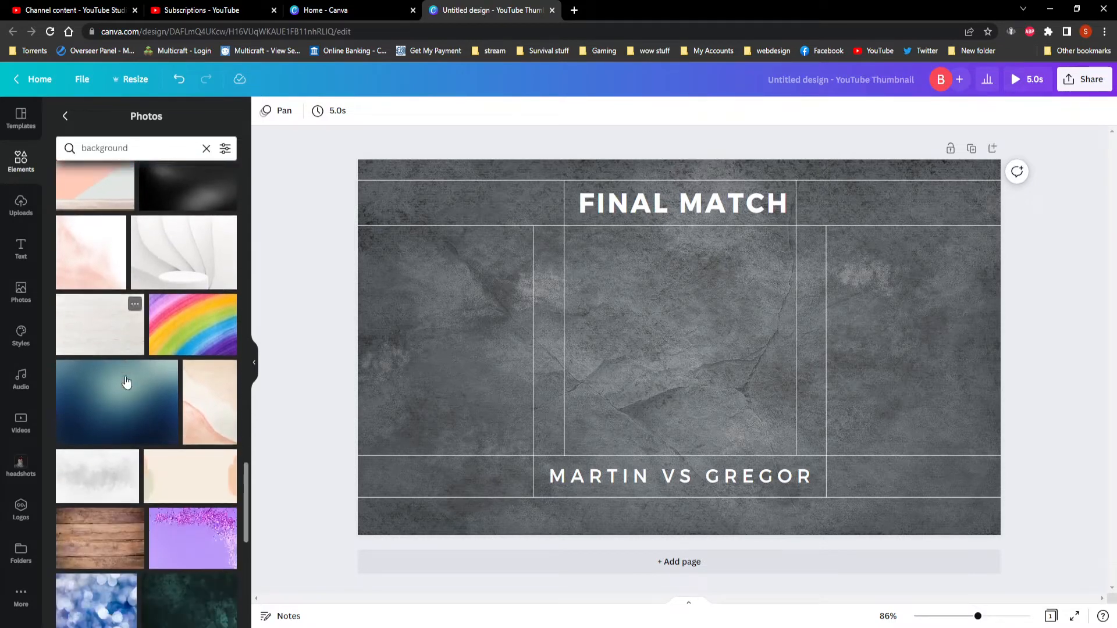
left_click(96, 446)
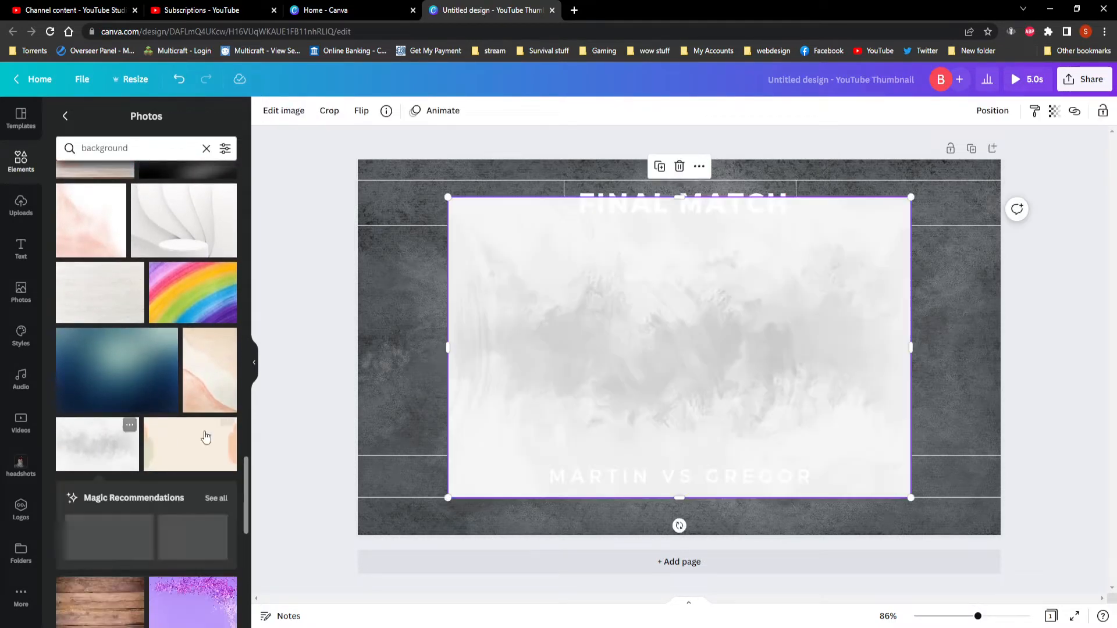
right_click(689, 343)
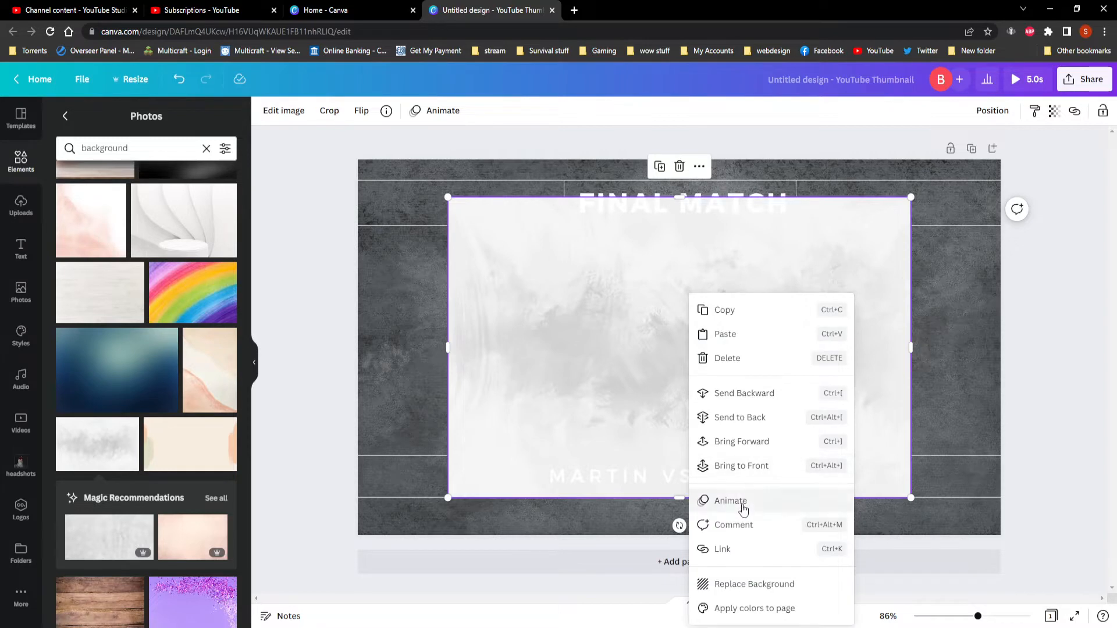
left_click(757, 583)
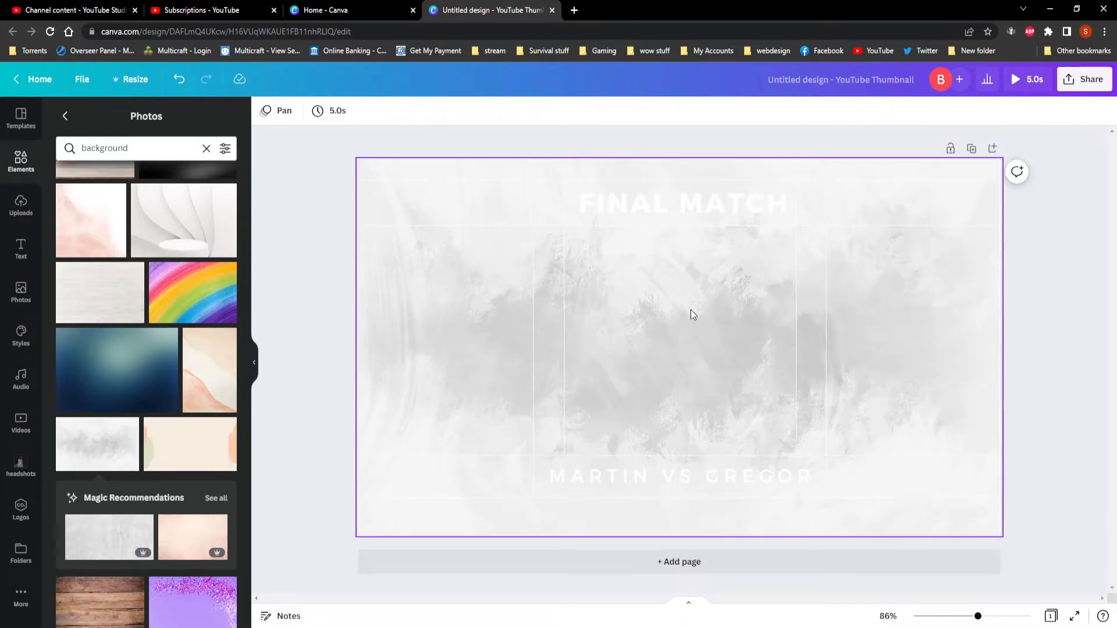
Add the brown wooden planks photo and use it to replace the thumbnail's background.
scroll(175, 402, "down", 4)
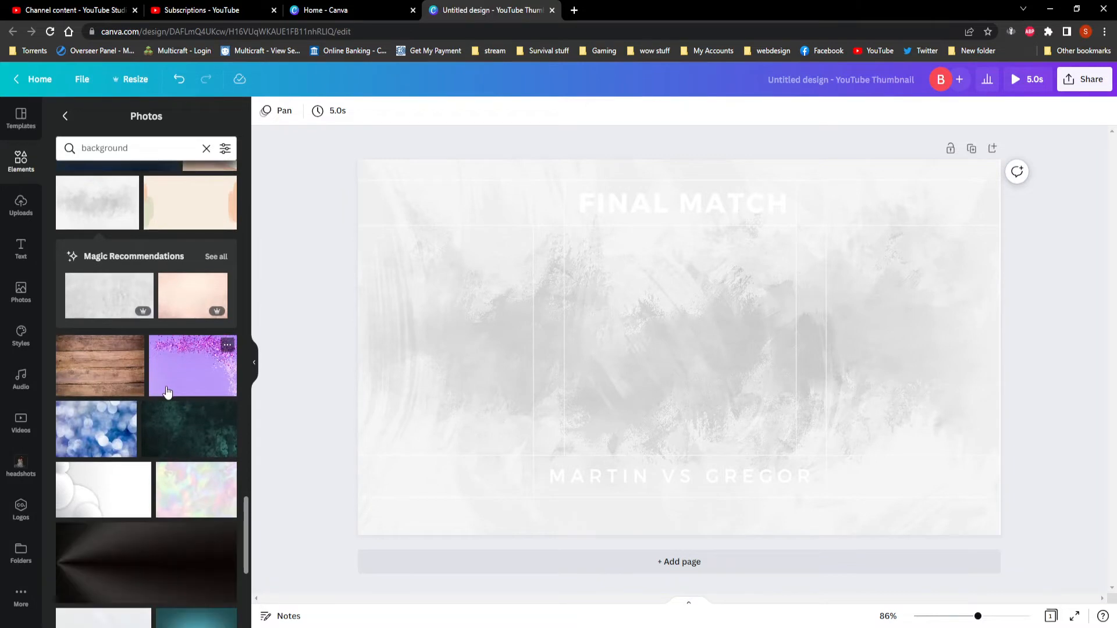
left_click(105, 376)
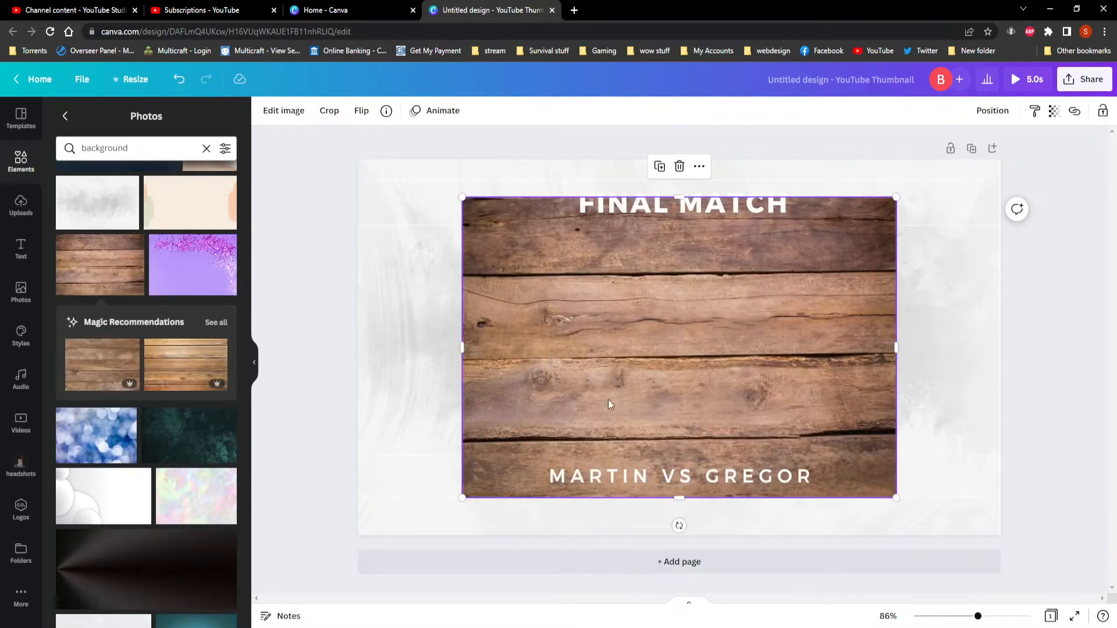
right_click(679, 349)
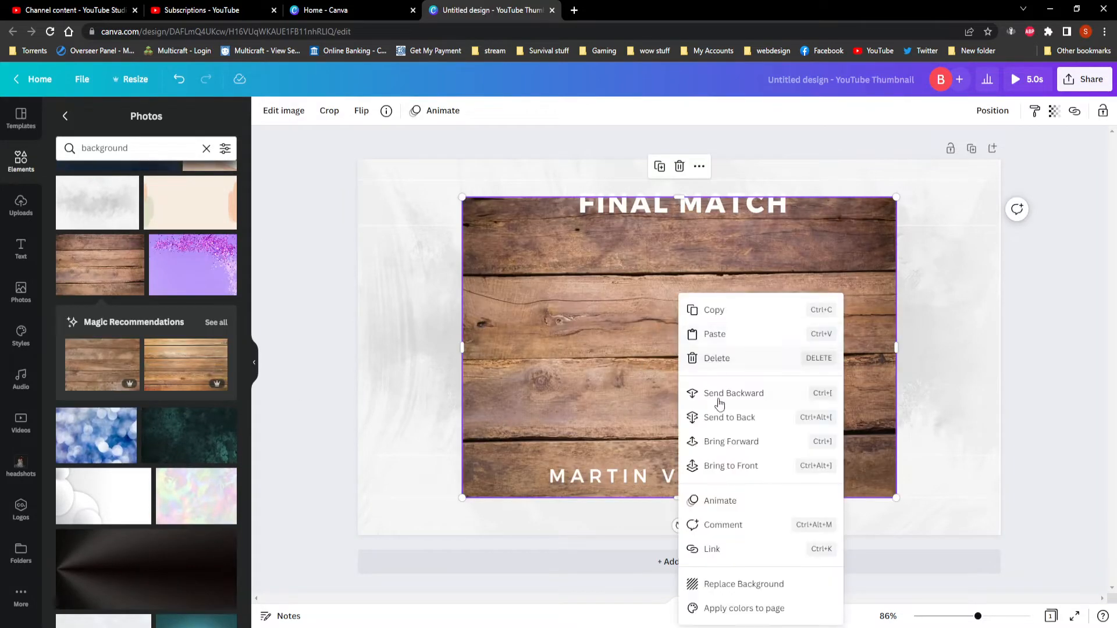
left_click(736, 577)
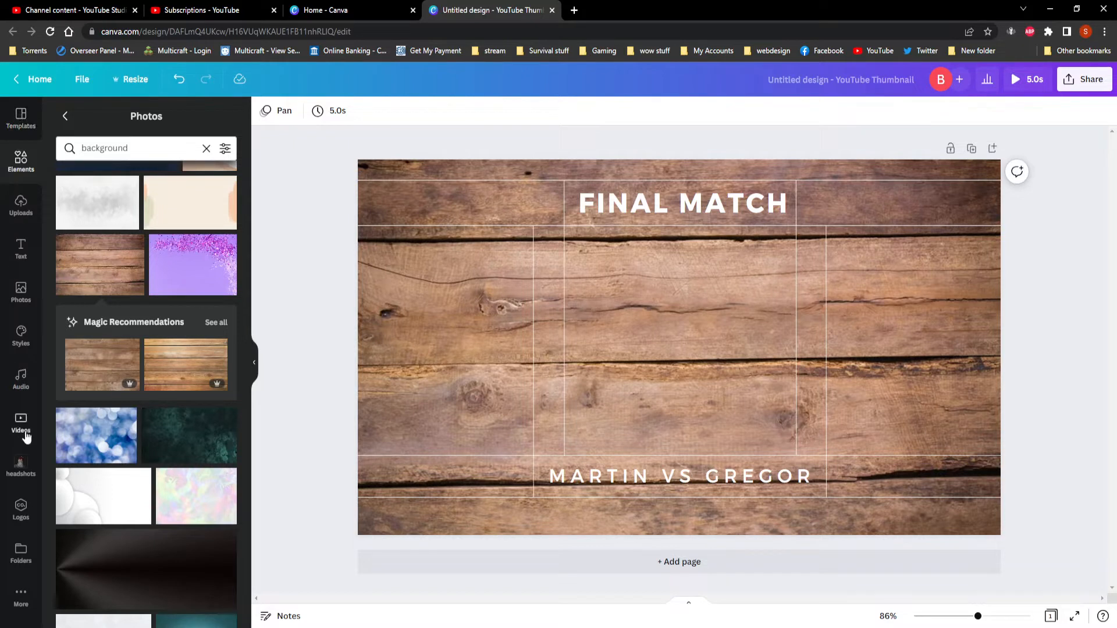
Add the brand kit's Bushcraft Family logo with the trees and sun, and place it at the left side of the thumbnail.
left_click(20, 507)
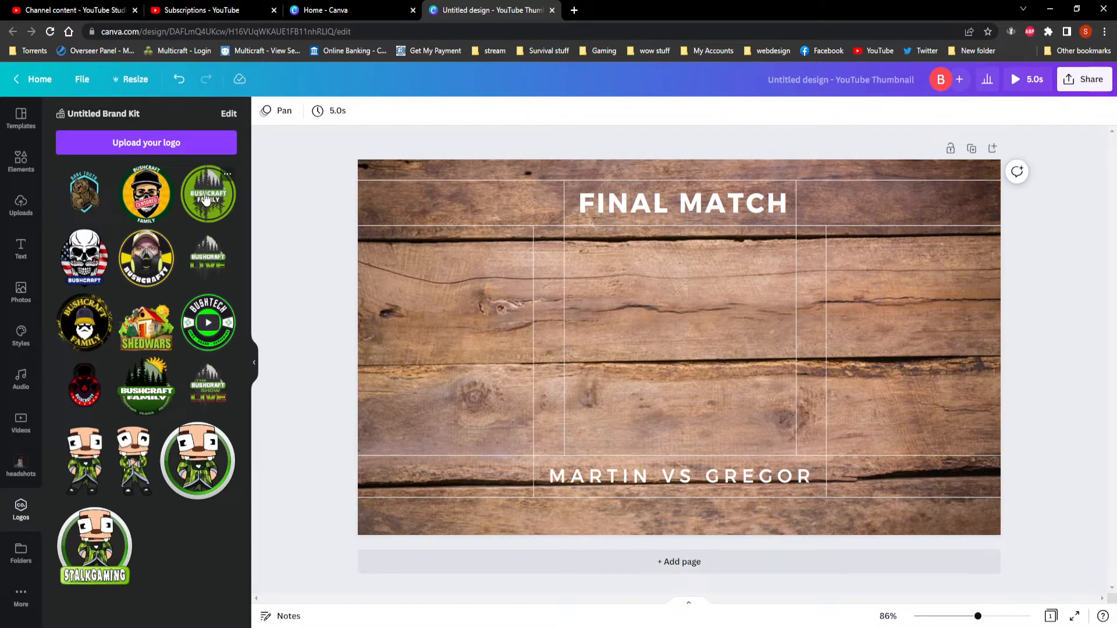
left_click(150, 396)
left_click_drag(702, 355, 499, 345)
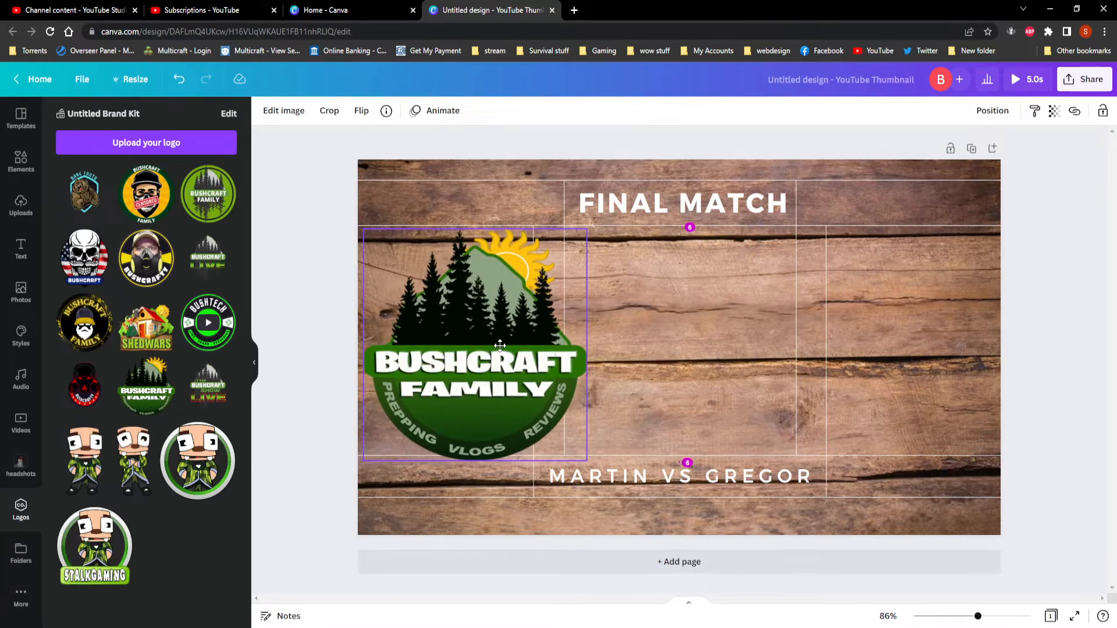
left_click_drag(500, 346, 499, 345)
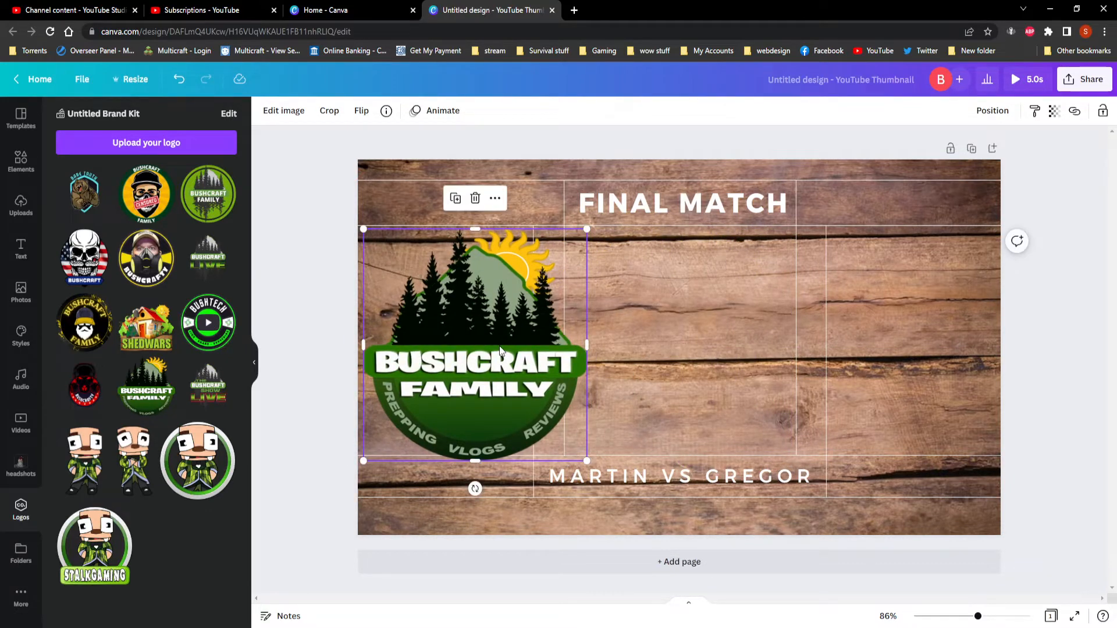
Add the Bare Truth bear logo, enlarge it and place it at the right side of the thumbnail between the title and the bottom edge.
left_click(86, 188)
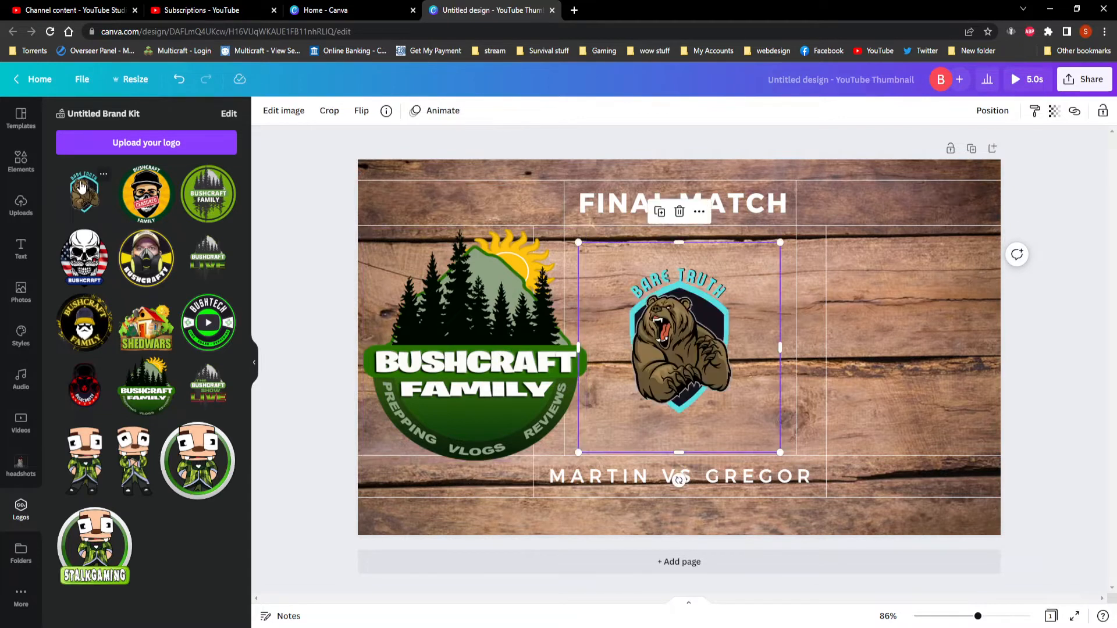
left_click_drag(682, 333, 894, 316)
left_click_drag(791, 438, 688, 533)
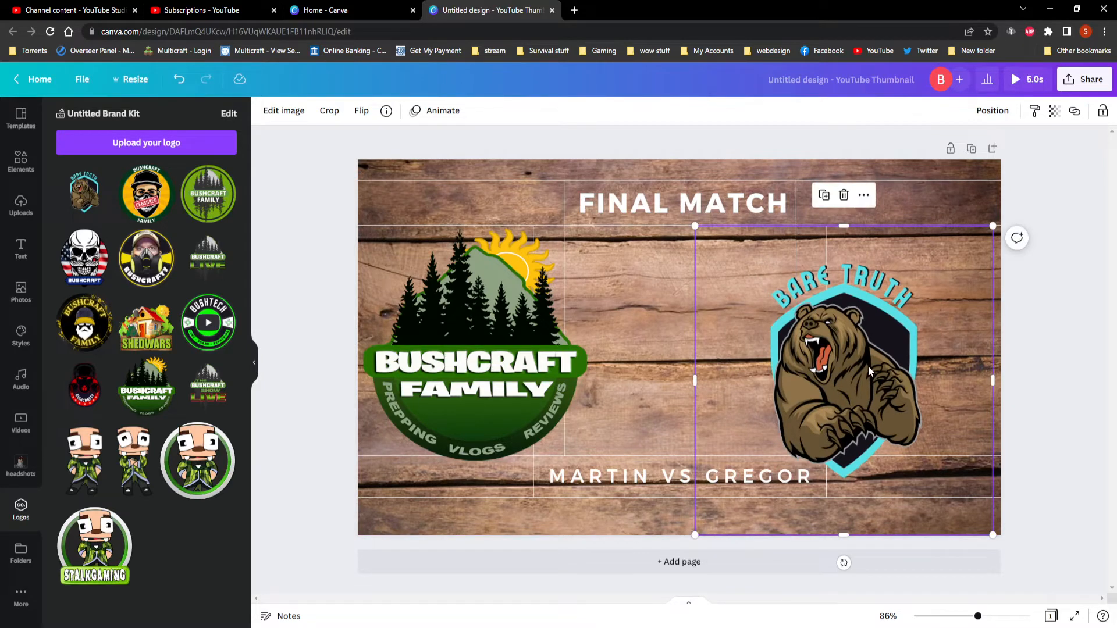
mouse_move(868, 365)
left_mouse_down()
mouse_move(860, 353)
mouse_move(876, 353)
left_mouse_up()
mouse_move(698, 528)
left_mouse_down()
mouse_move(860, 369)
mouse_move(773, 460)
mouse_move(805, 433)
mouse_move(770, 454)
mouse_move(808, 419)
mouse_move(687, 535)
left_mouse_up()
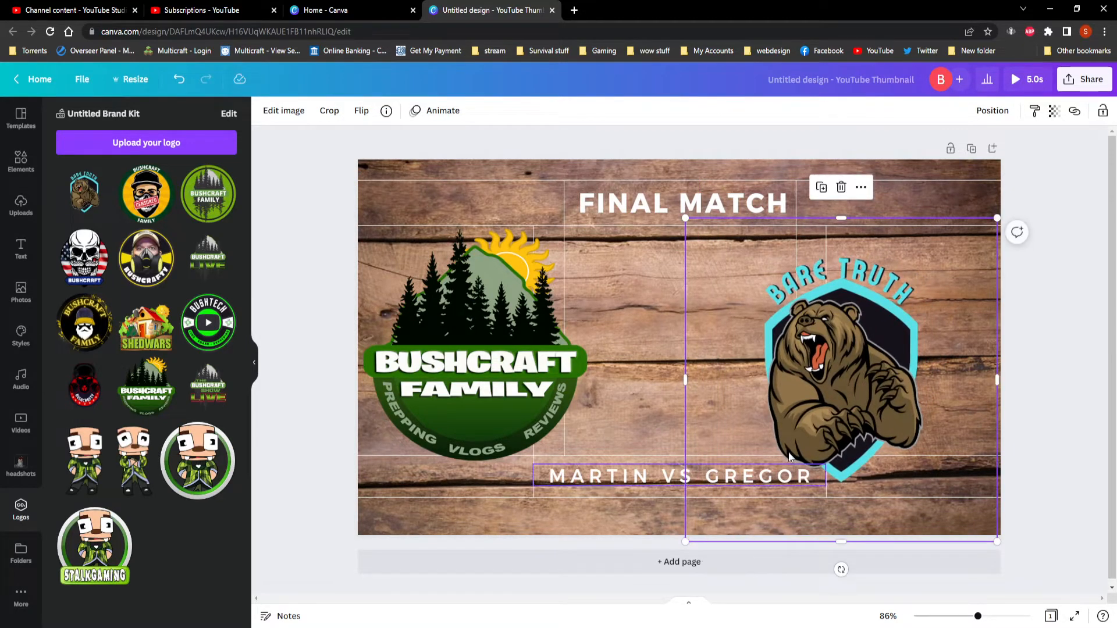
left_click_drag(838, 359, 874, 349)
left_click(639, 327)
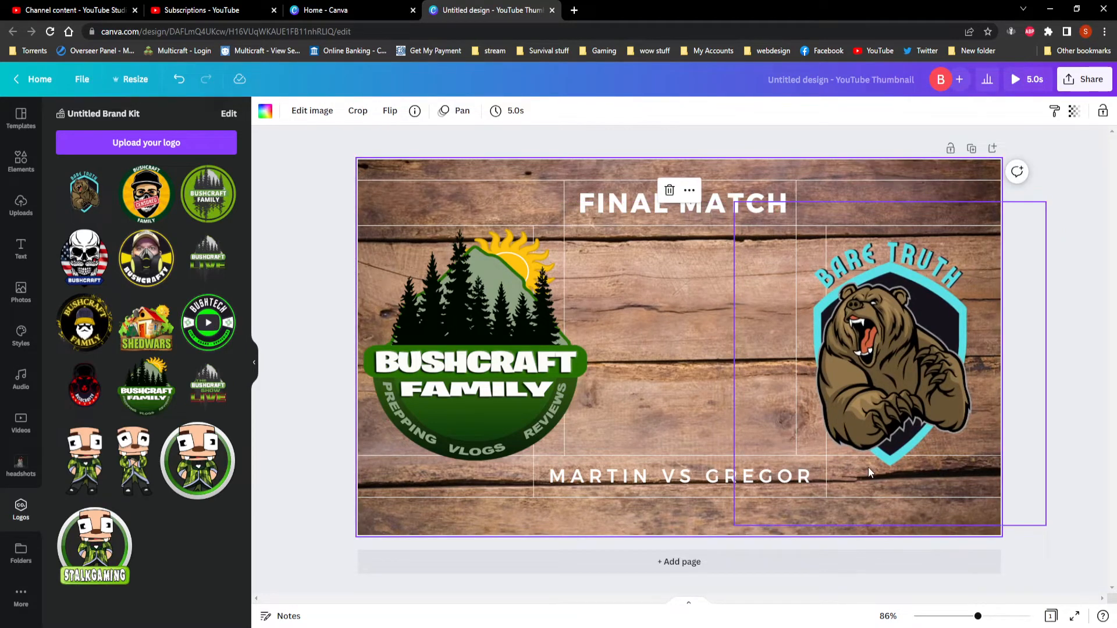
left_click(1074, 347)
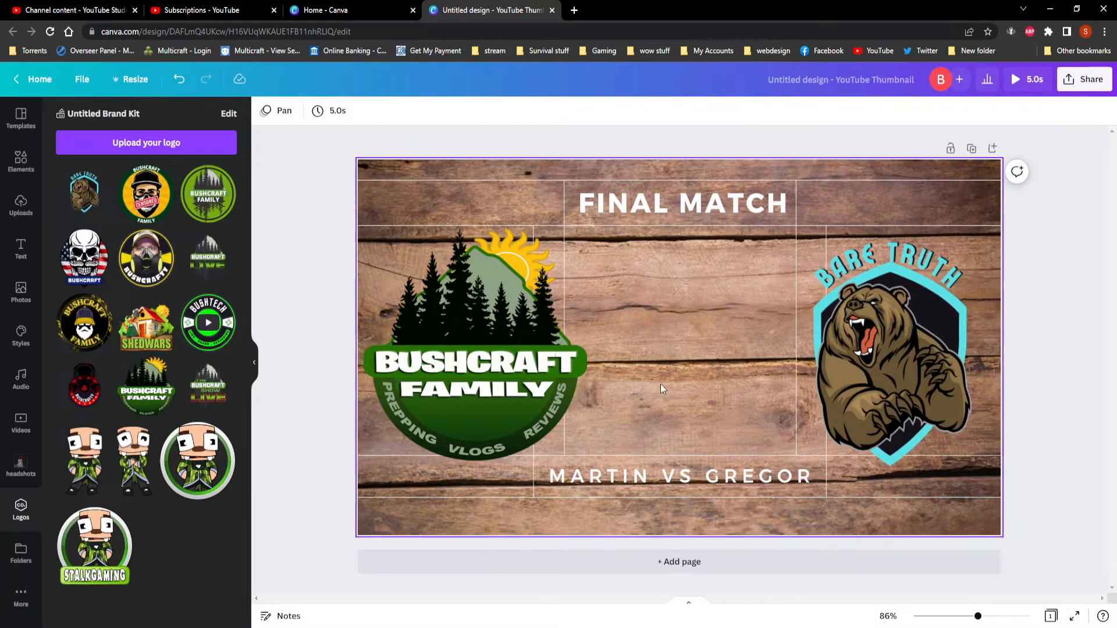
Shrink the Bushcraft Family logo slightly so it fits between the upper and lower horizontal lines at the thumbnail's left side.
left_click(446, 372)
left_click_drag(587, 229, 560, 251)
left_click_drag(475, 366, 473, 359)
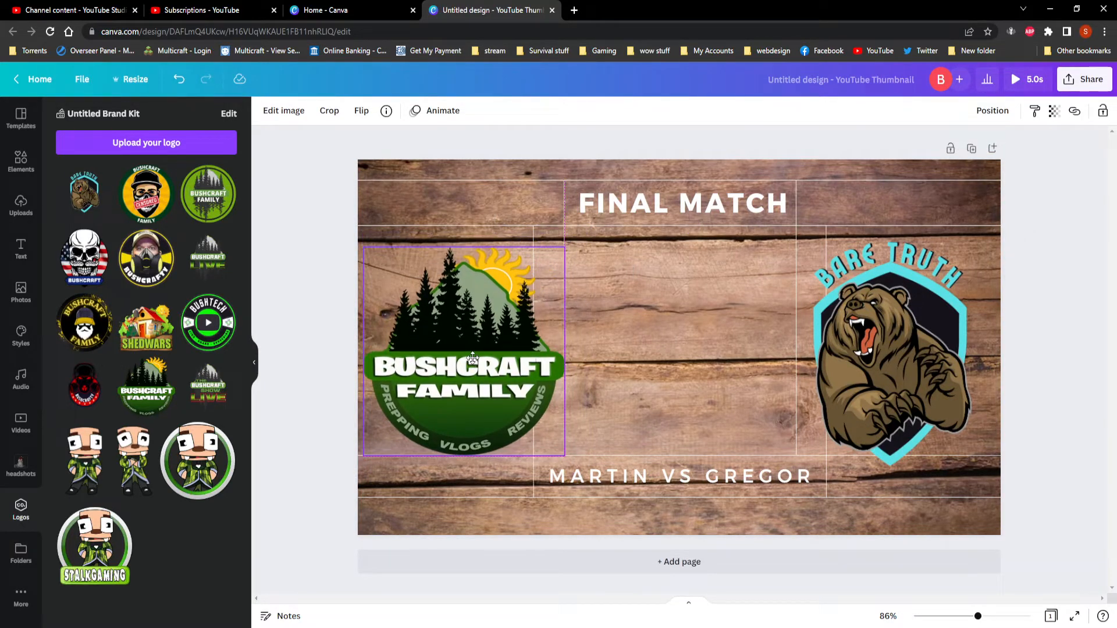
Fine-tune the Bushcraft Family logo's position slightly in from the thumbnail's left edge, vertically centred on the page.
mouse_move(472, 359)
left_mouse_down()
mouse_move(553, 362)
mouse_move(532, 351)
mouse_move(470, 359)
left_mouse_up()
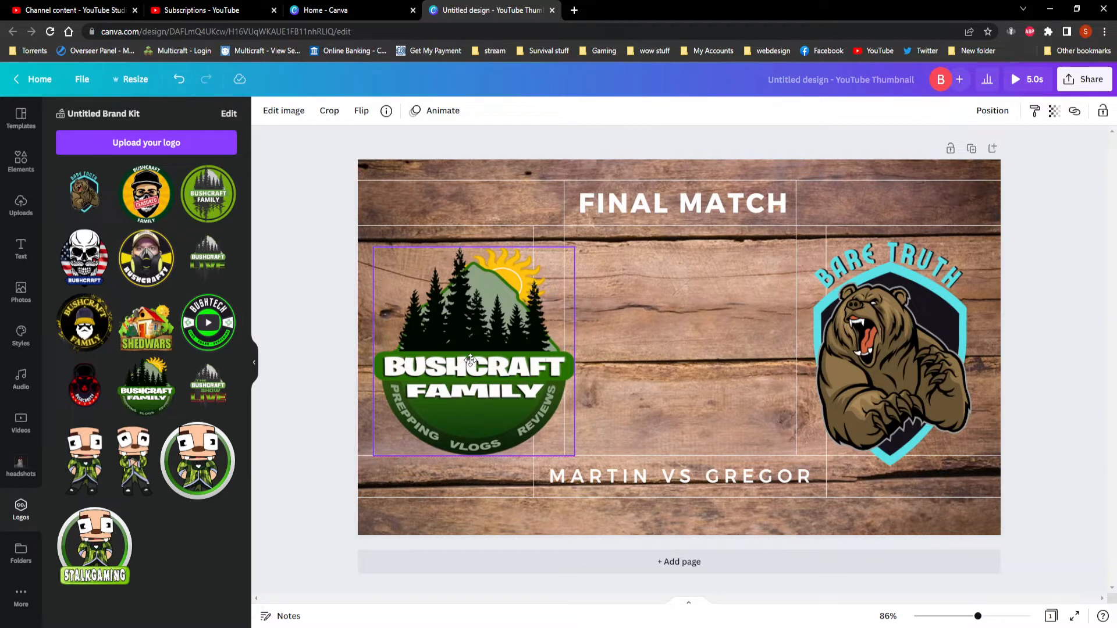
left_click_drag(470, 360, 464, 365)
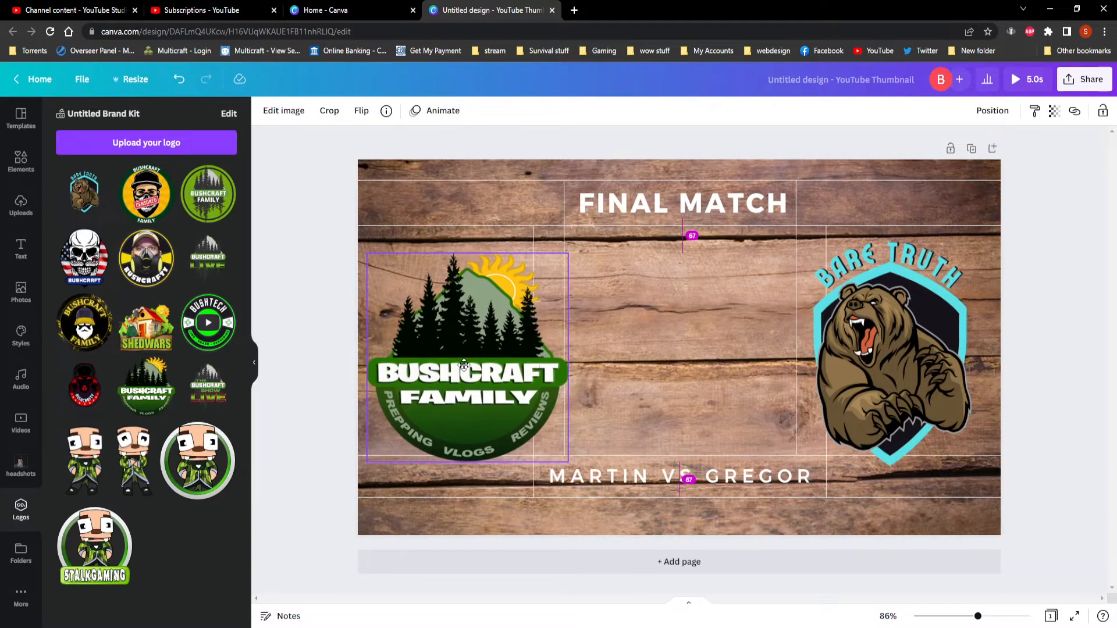
mouse_move(464, 364)
left_mouse_down()
mouse_move(682, 364)
mouse_move(453, 357)
left_mouse_up()
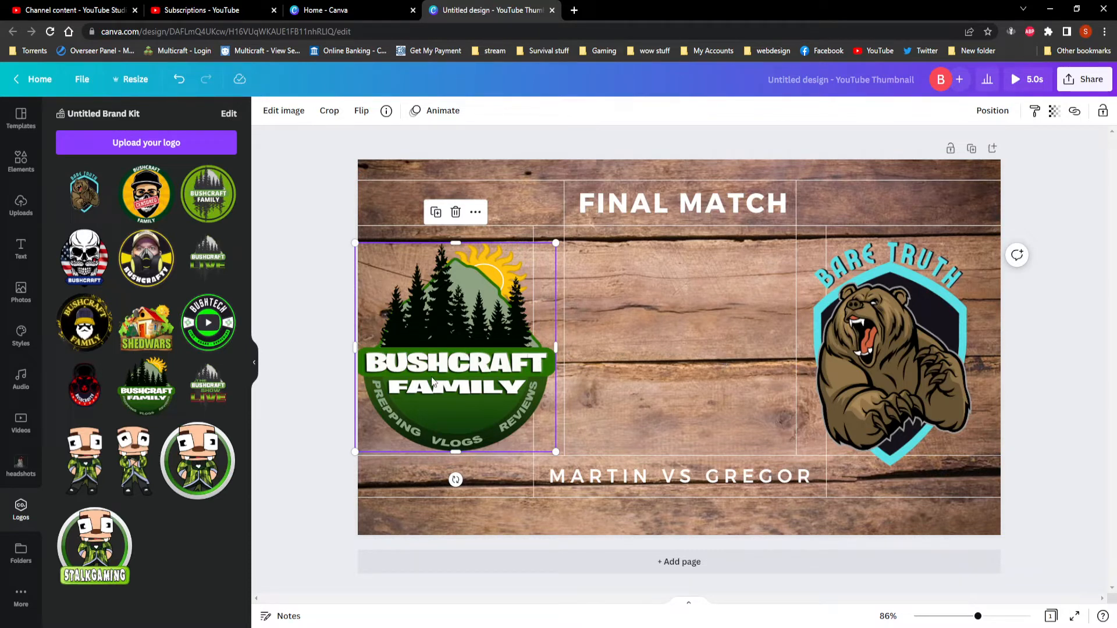
left_click_drag(443, 364, 452, 359)
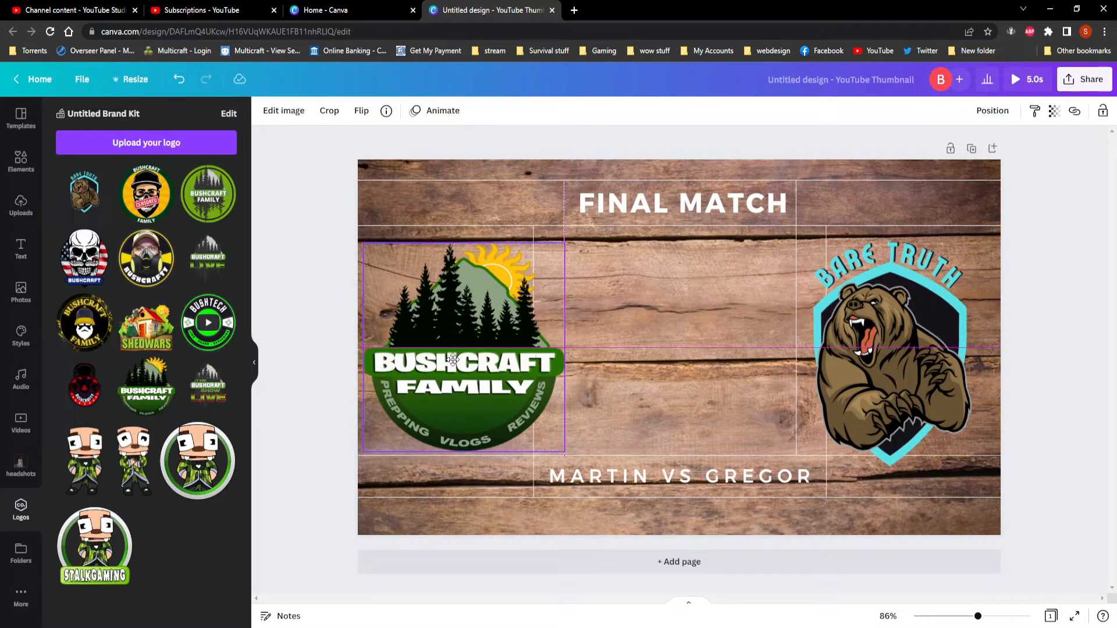
left_click_drag(453, 360, 456, 360)
left_click(707, 344)
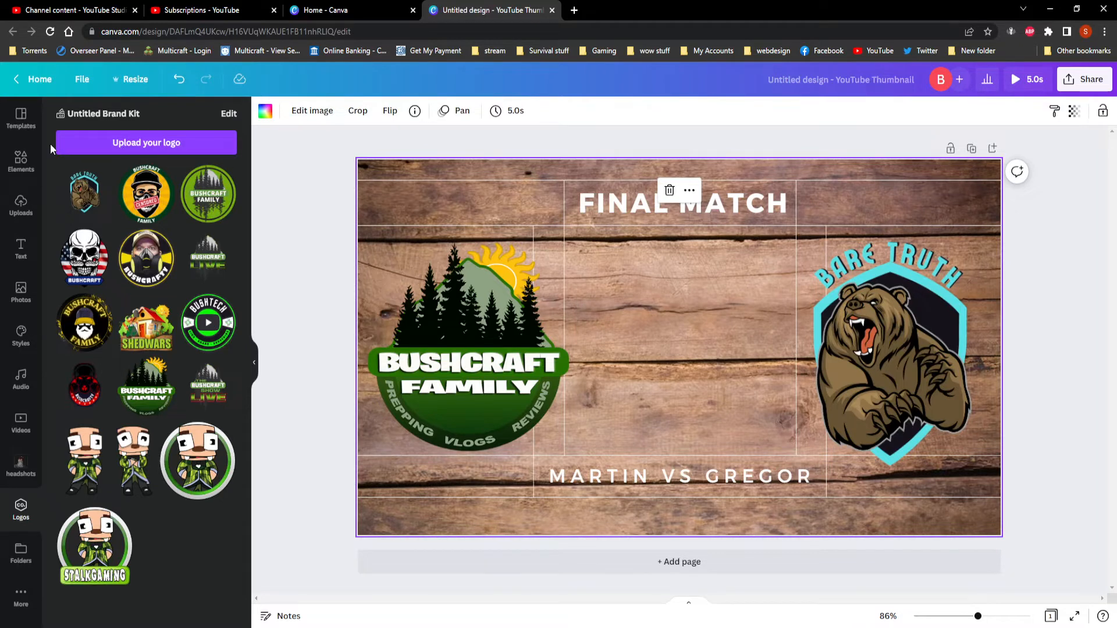
Search the photos for "live" and add the red 3D "LIVE!" picture to the thumbnail.
left_click(21, 160)
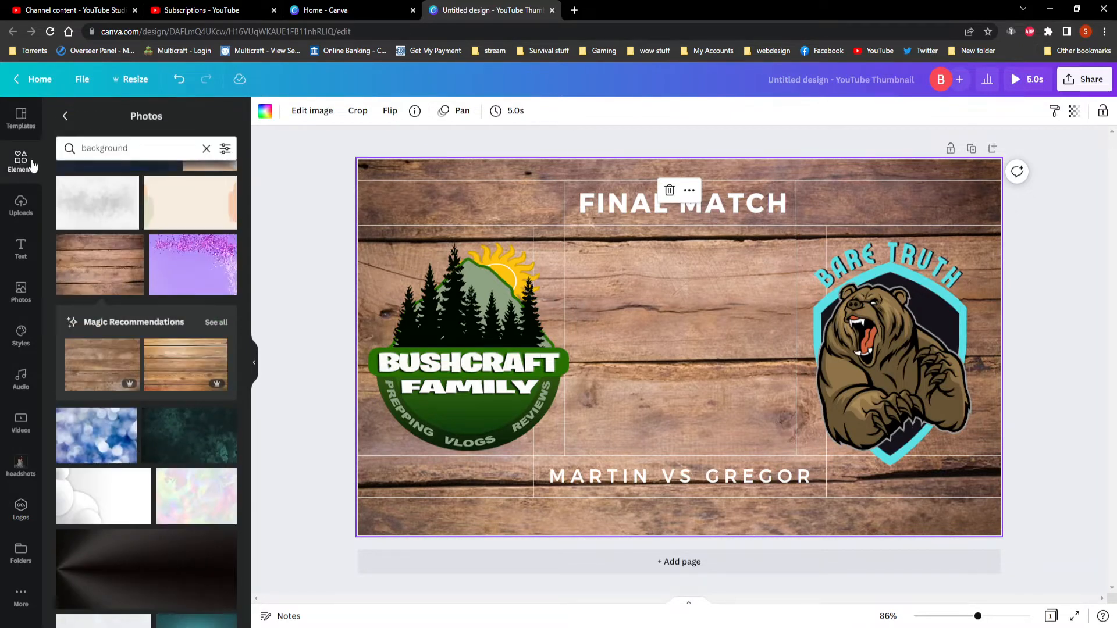
left_click(207, 151)
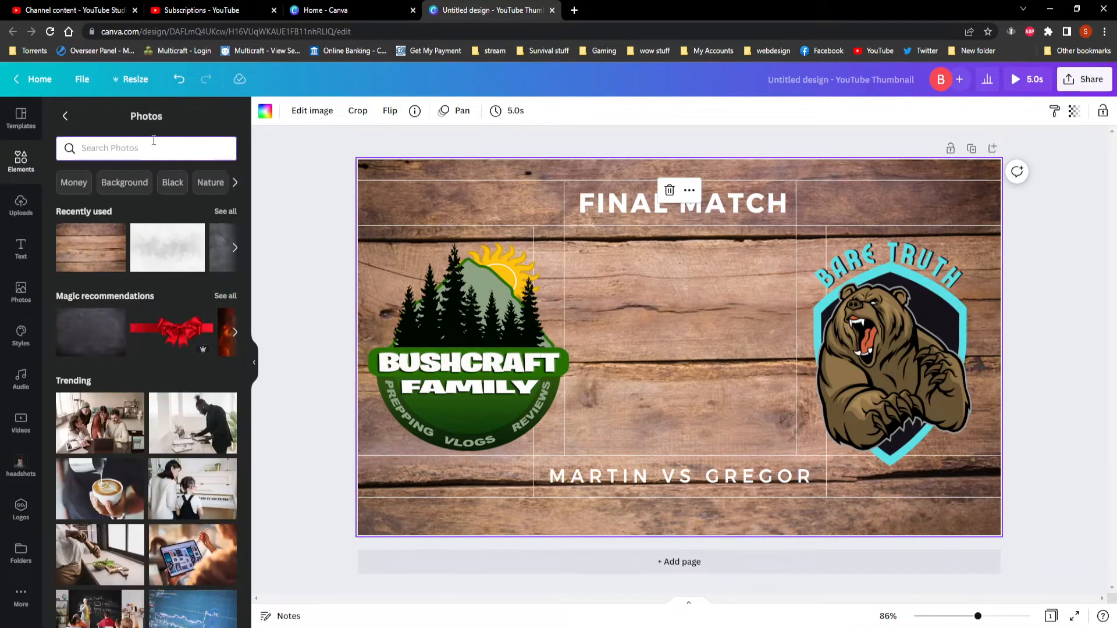
type("live")
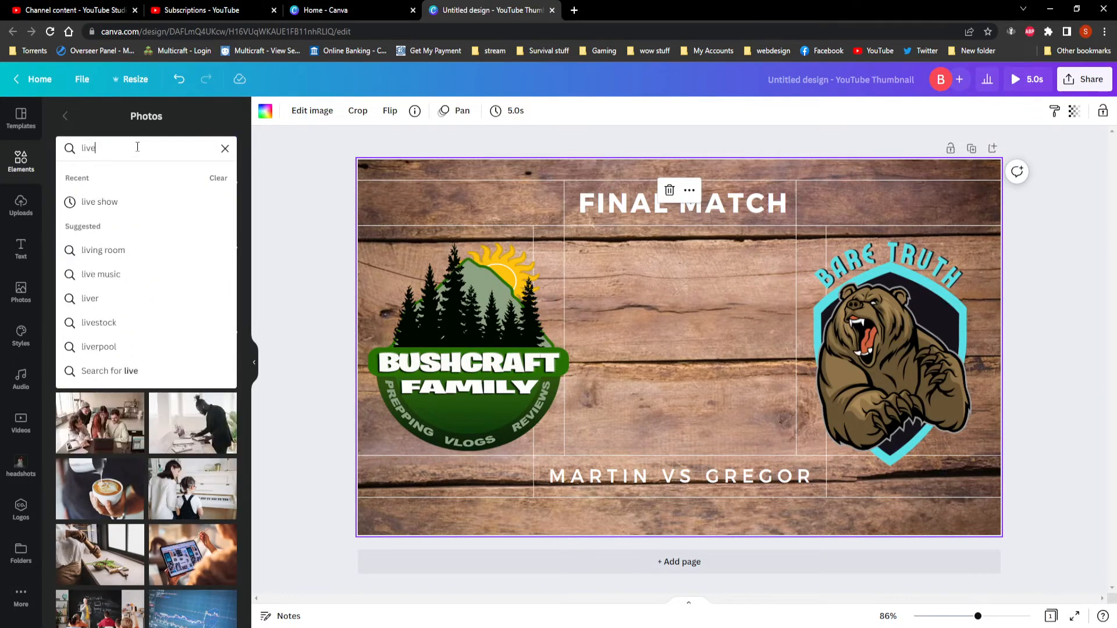
key("Return")
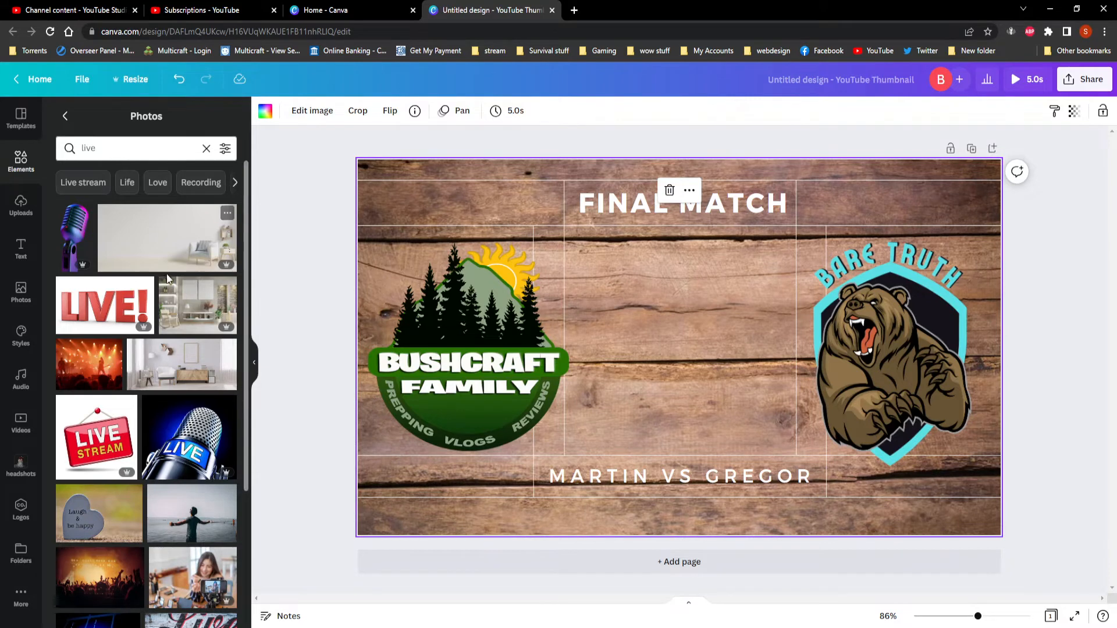
left_click(100, 307)
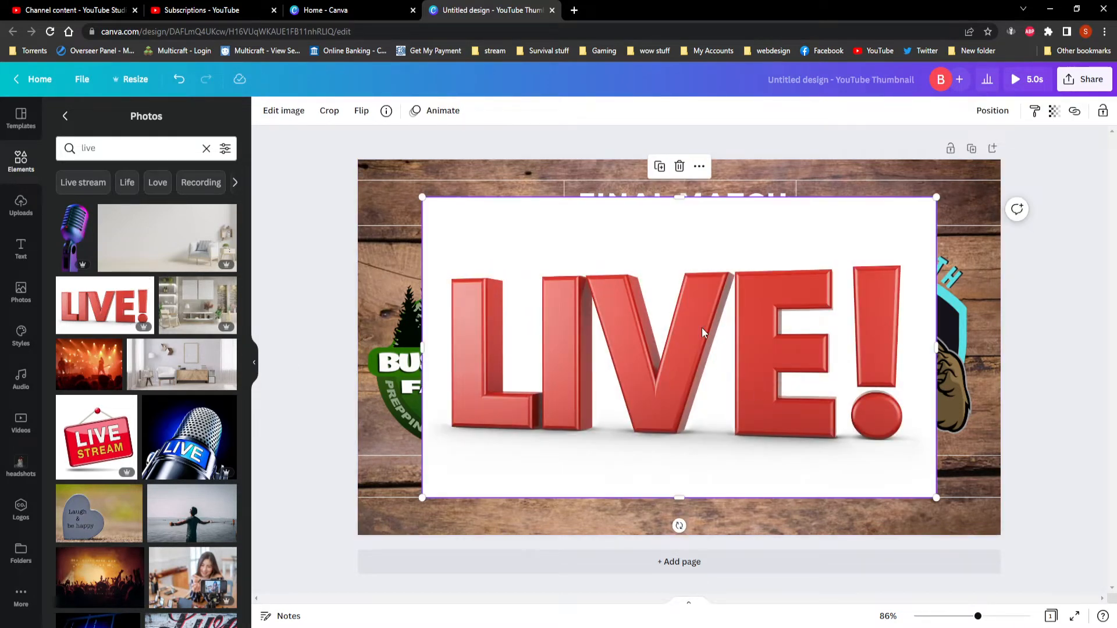
mouse_move(770, 298)
left_mouse_down()
mouse_move(740, 295)
mouse_move(745, 309)
mouse_move(766, 305)
left_mouse_up()
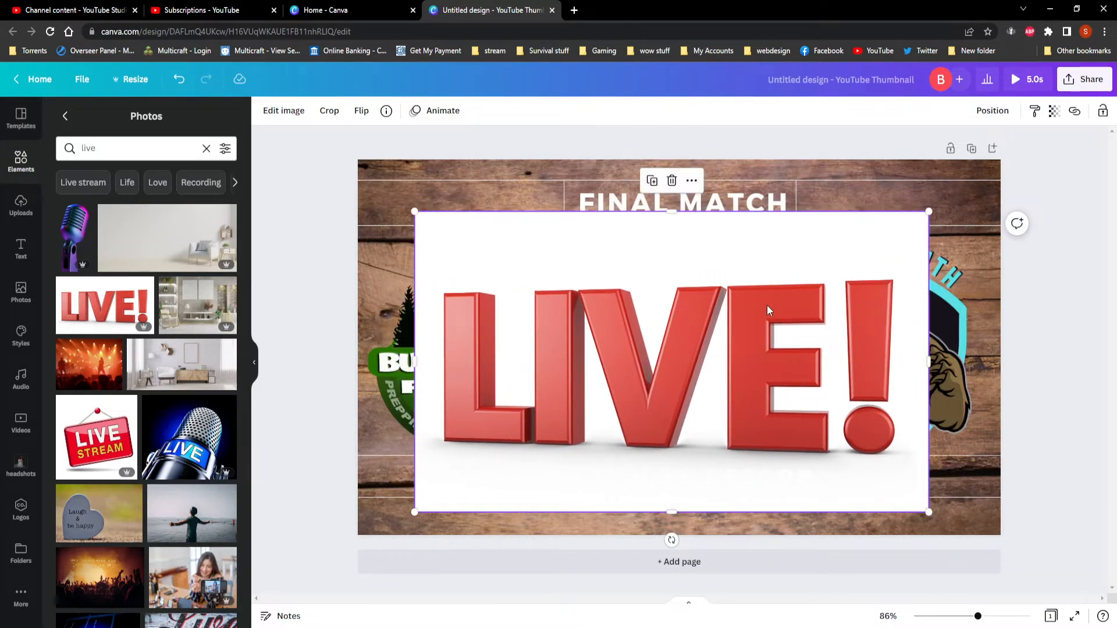
Remove the white background from the "LIVE!" picture with the Background Remover.
left_click(282, 114)
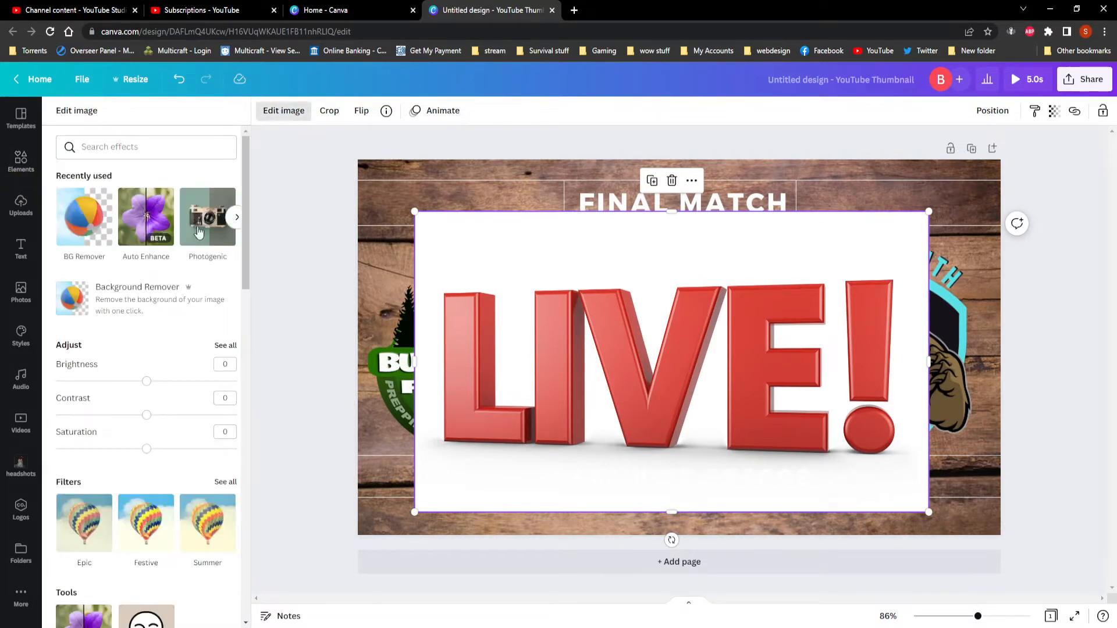
left_click(90, 219)
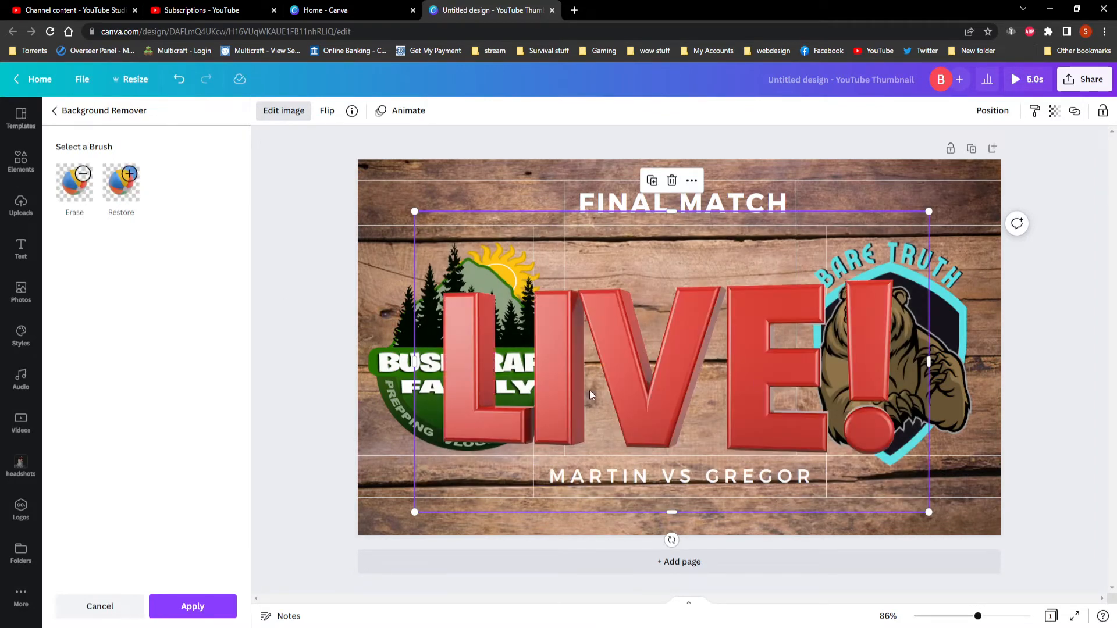
left_click(192, 606)
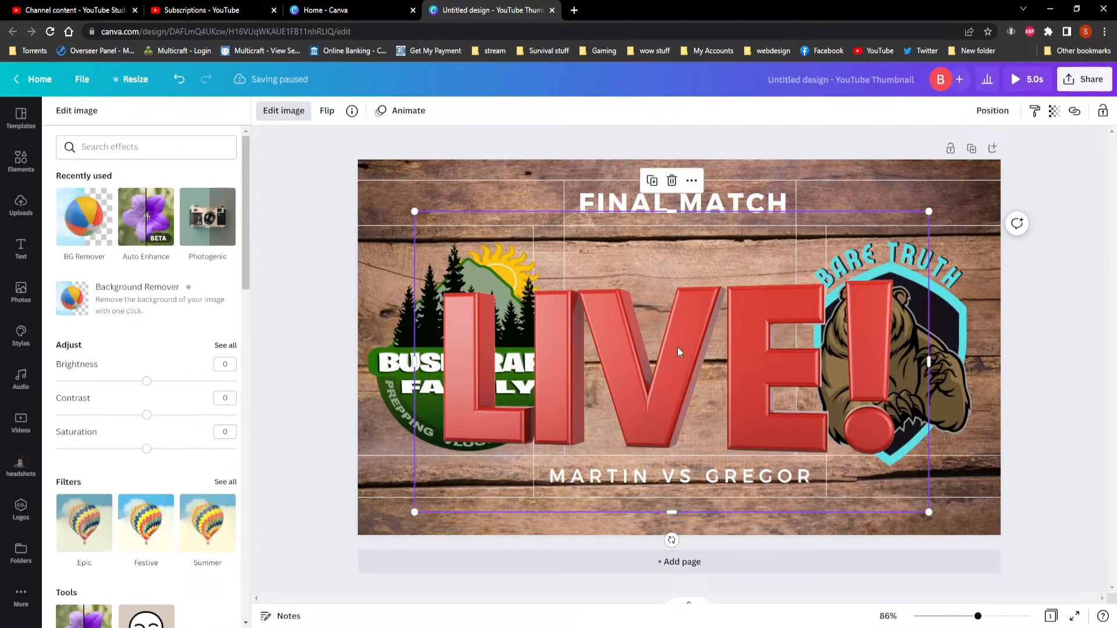
Try the "LIVE!" picture at a reduced size between the two logos below the title, and delete it.
left_click_drag(416, 211, 659, 354)
left_click_drag(789, 424, 685, 284)
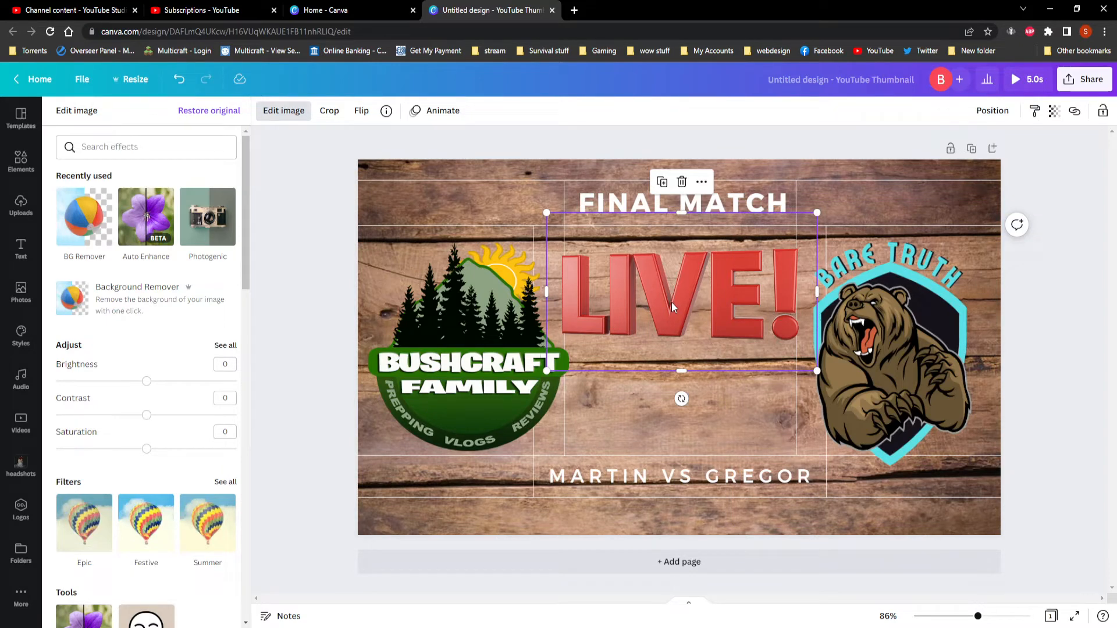
left_click_drag(684, 309, 691, 310)
key("Delete")
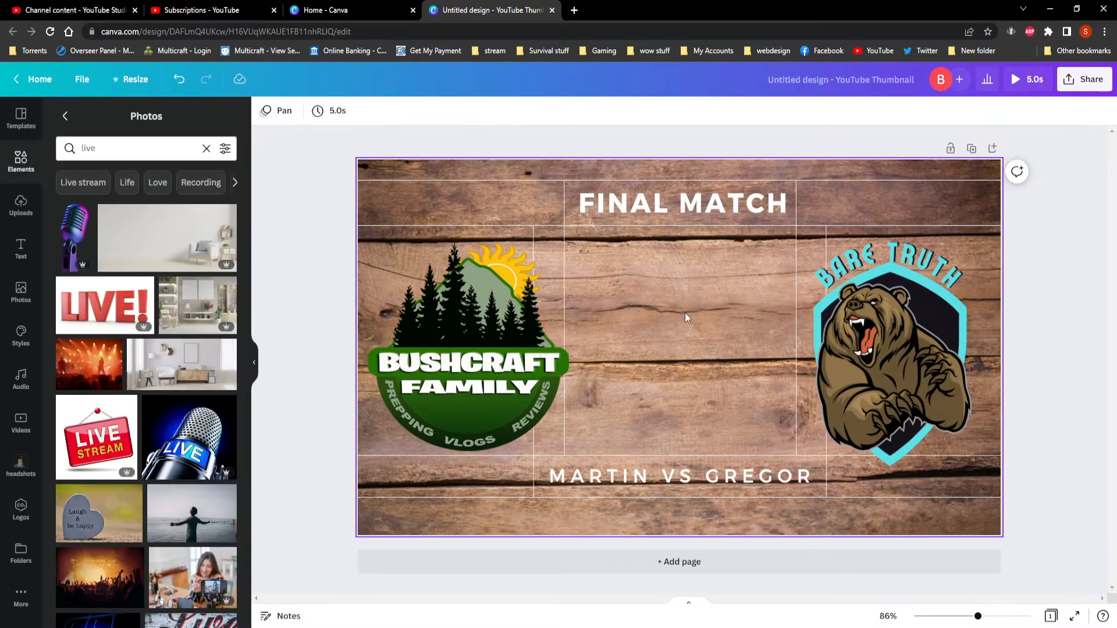
Look through the remaining "live" photos and search the photos for "livestream" instead.
scroll(145, 302, "down", 3)
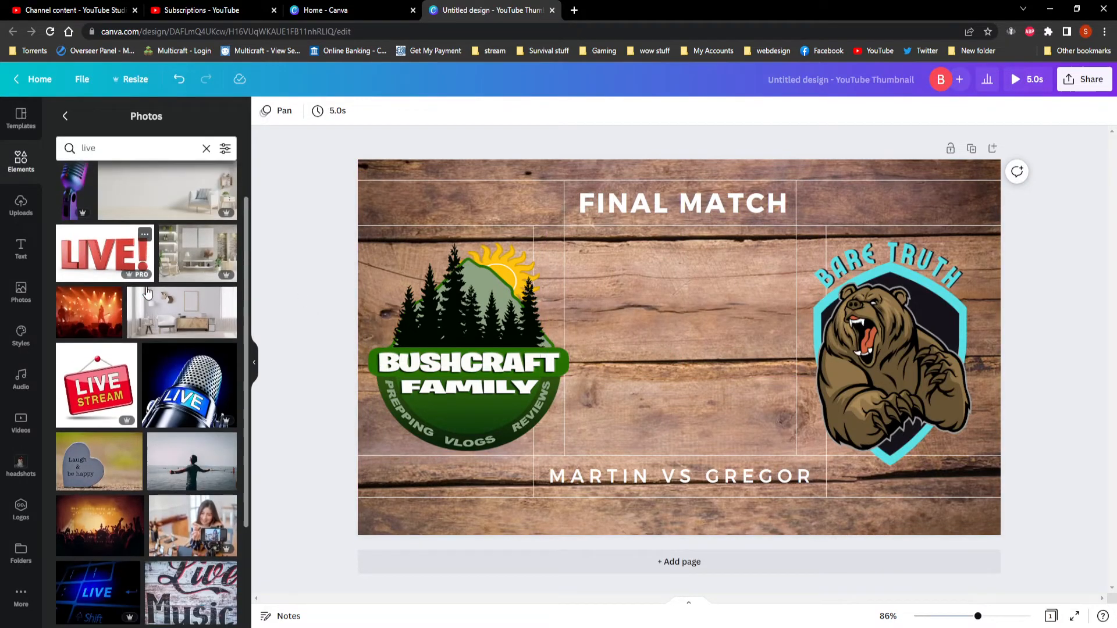
scroll(145, 303, "down", 7)
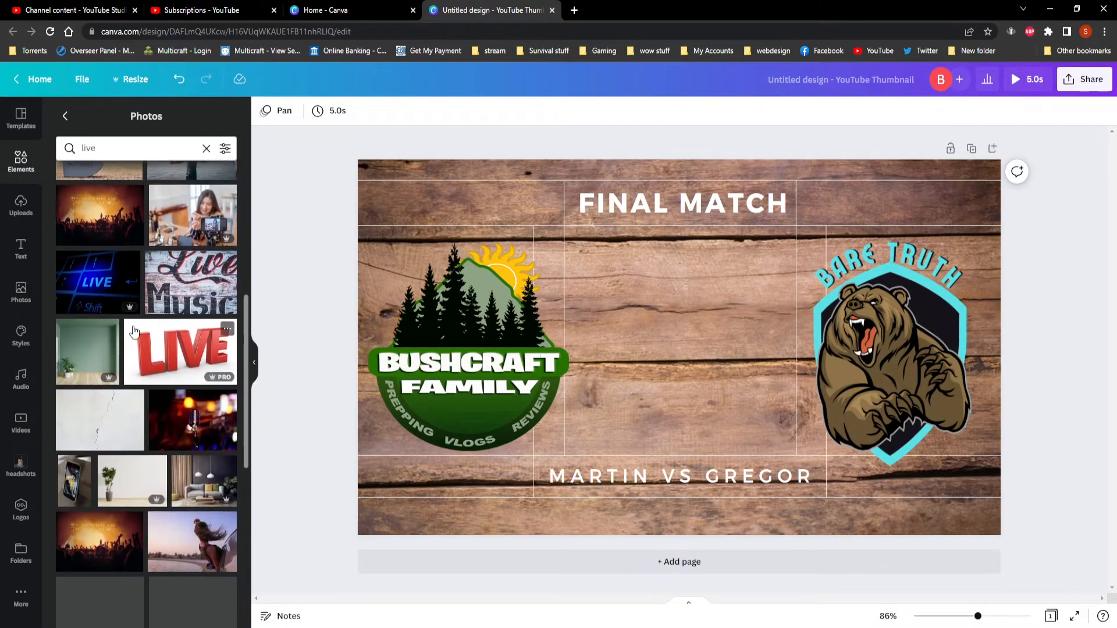
scroll(134, 332, "down", 1)
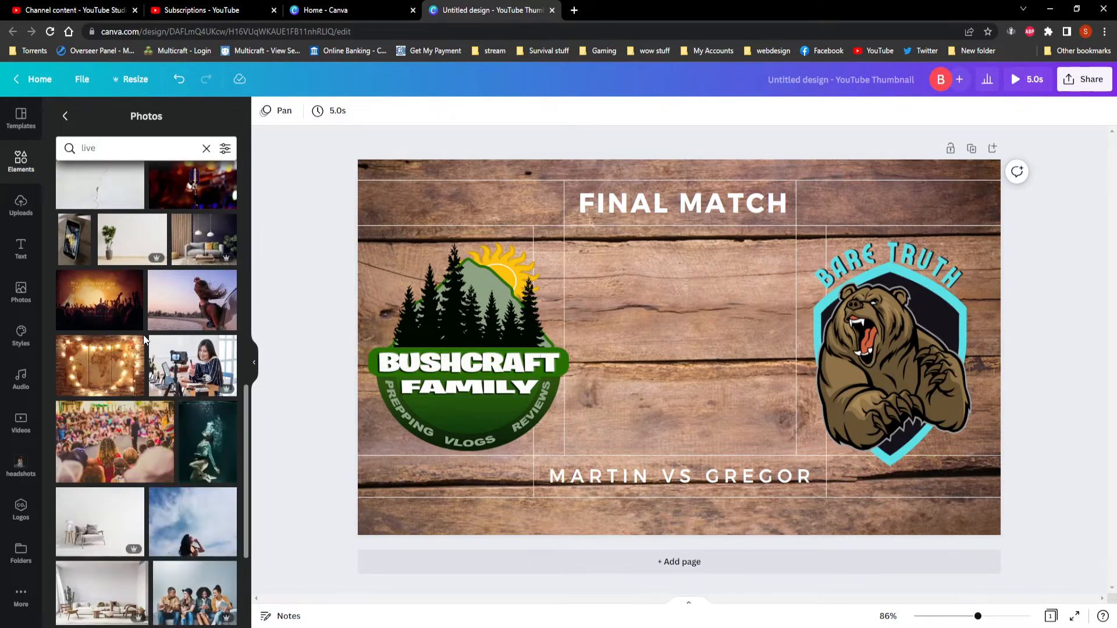
scroll(145, 335, "down", 4)
scroll(134, 326, "up", 7)
left_click(105, 150)
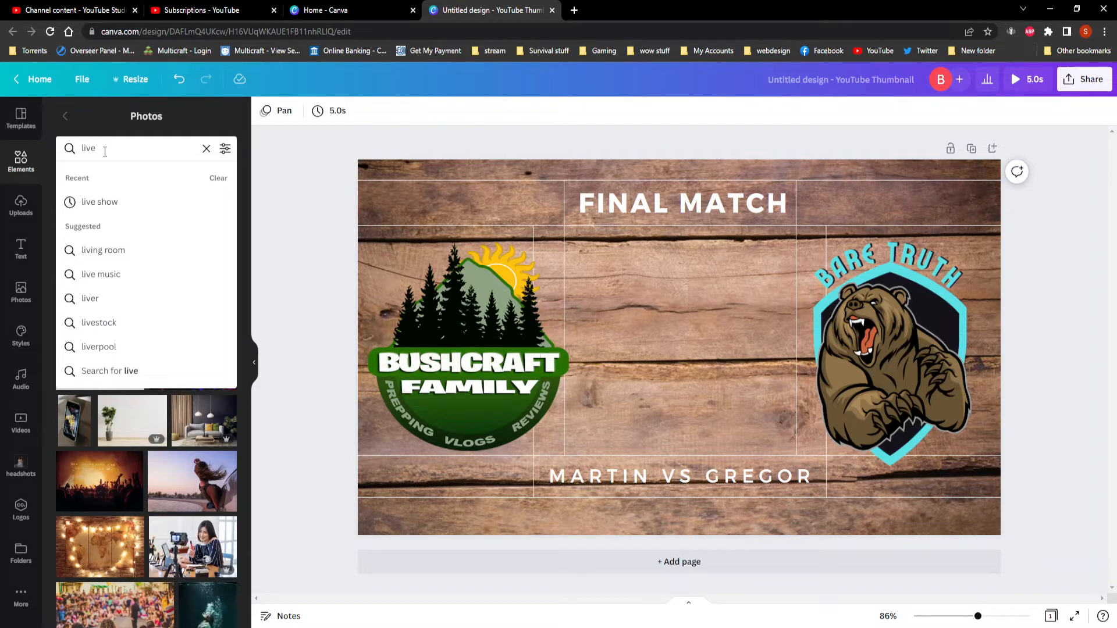
type("stream")
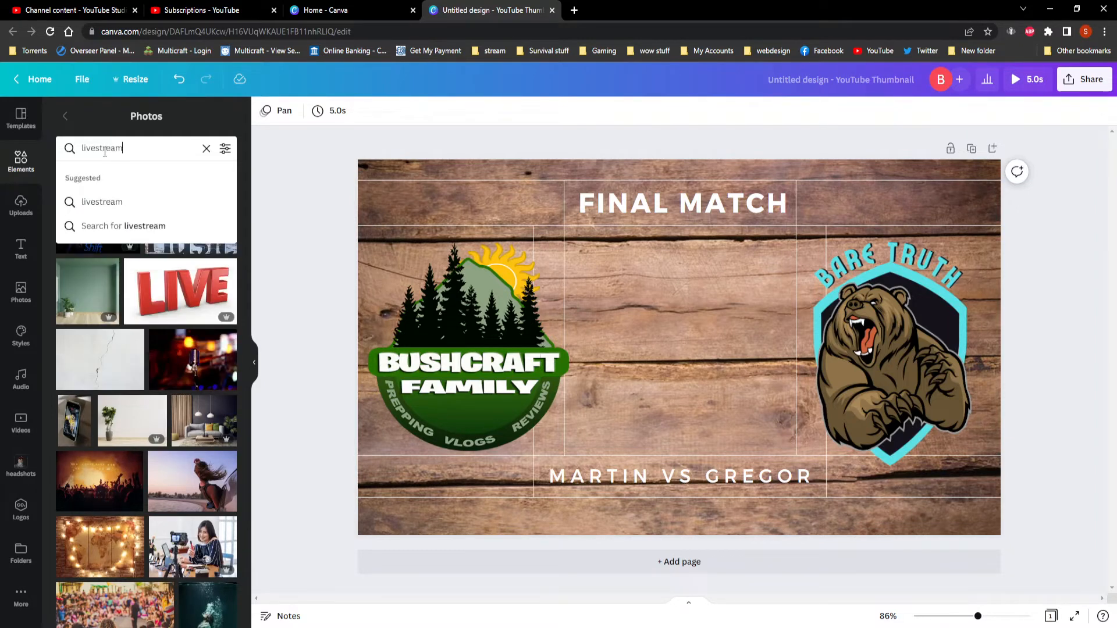
key("Return")
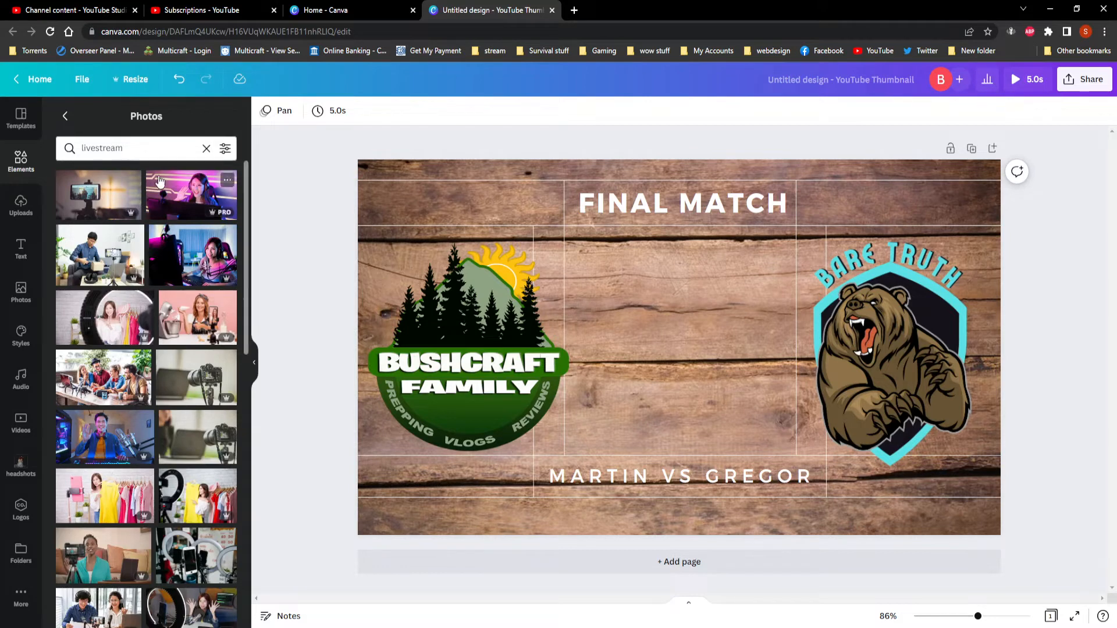
Leave the photo category and search all elements for "live".
left_click(64, 120)
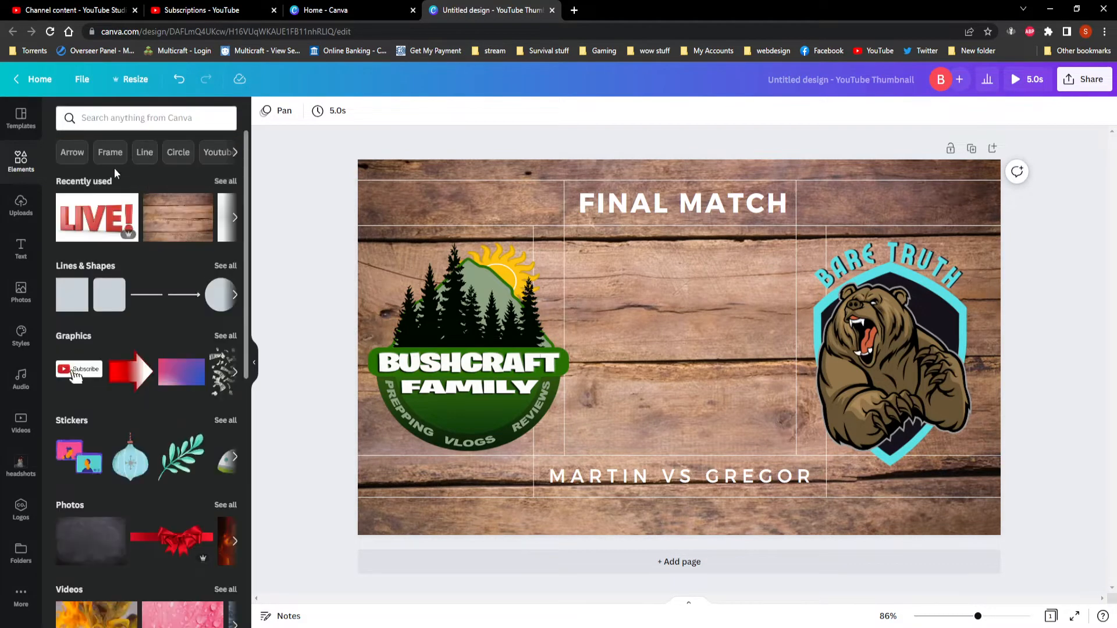
left_click(108, 119)
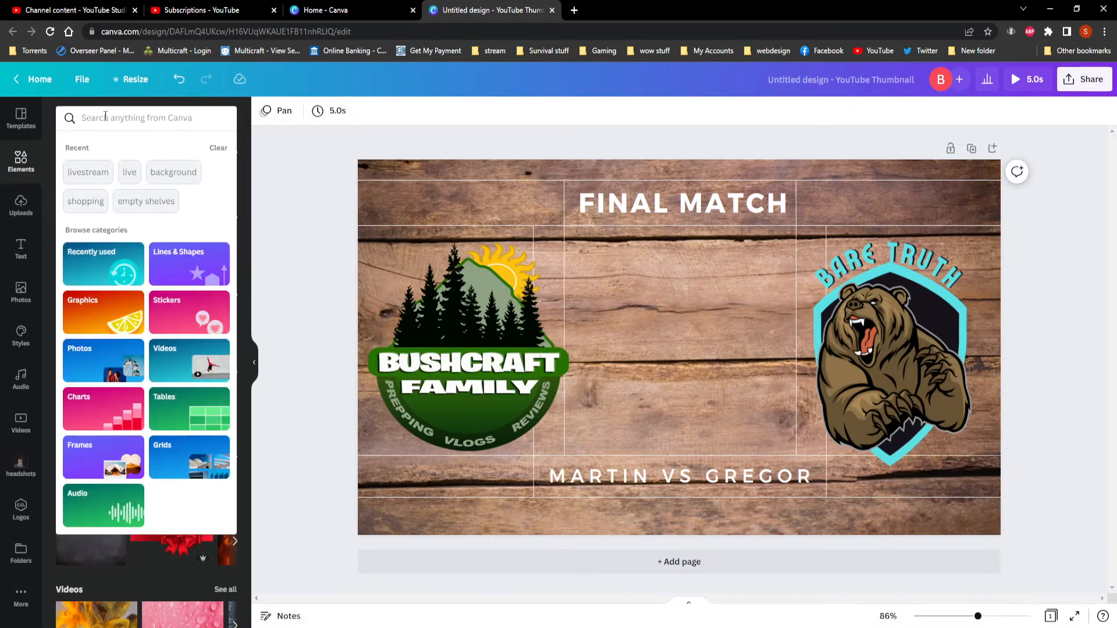
type("live")
key("Return")
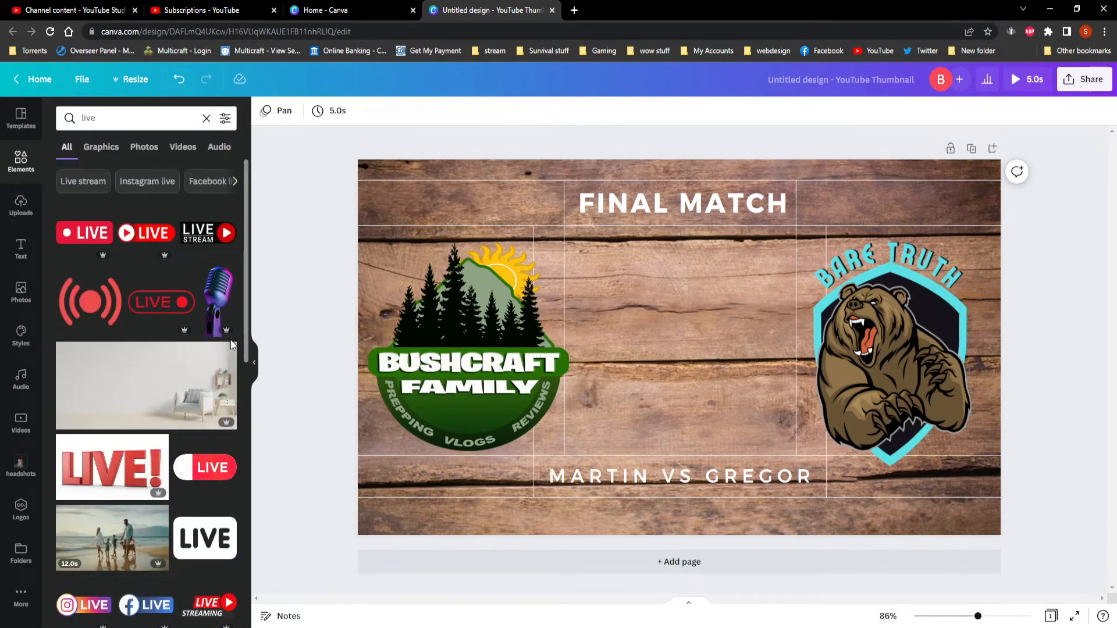
Add the red LIVE badge with the speed streaks and place it midway between the two logos.
scroll(154, 260, "down", 8)
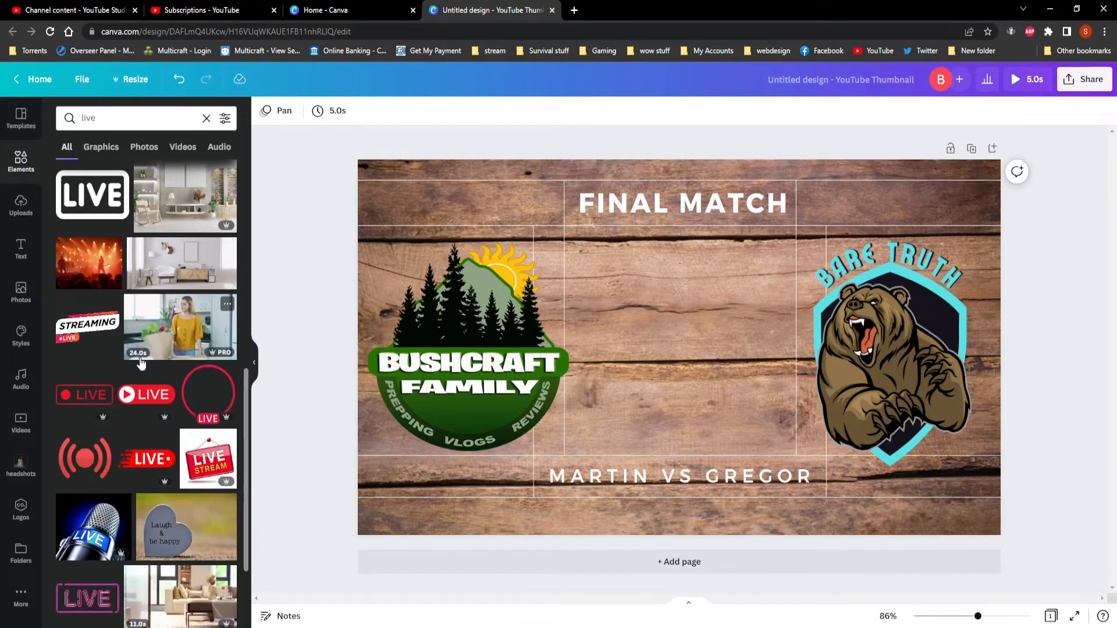
left_click(140, 468)
mouse_move(727, 340)
left_mouse_down()
mouse_move(726, 463)
mouse_move(726, 353)
left_mouse_up()
Delete the line with the two opponents' names below the logos, and remove the LIVE badge after trying it there.
left_click(714, 486)
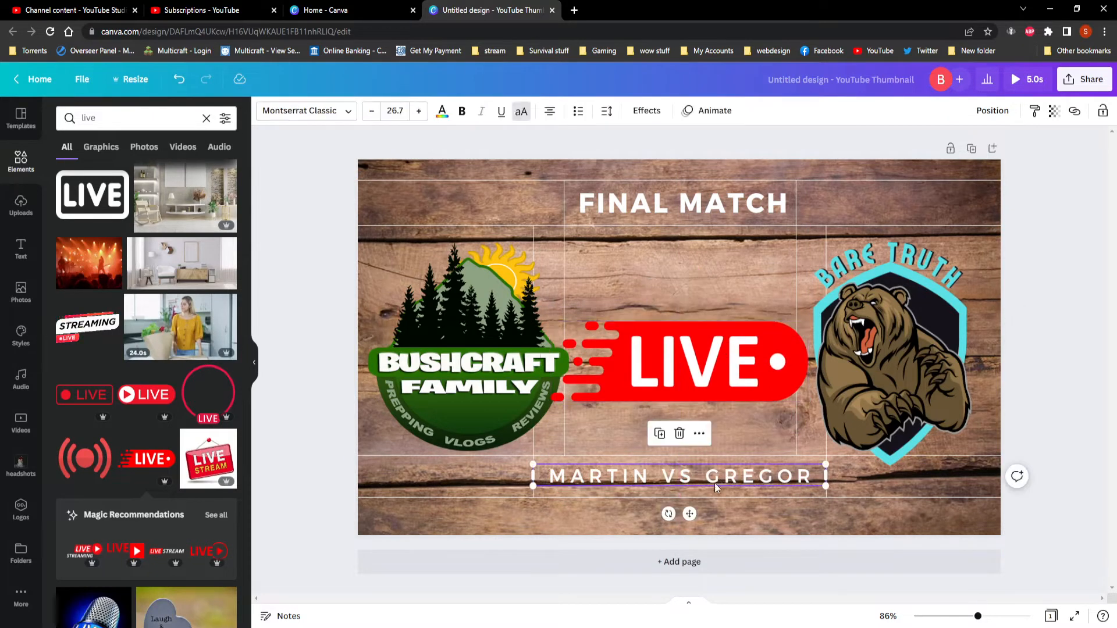
key("Delete")
left_click_drag(720, 362, 720, 475)
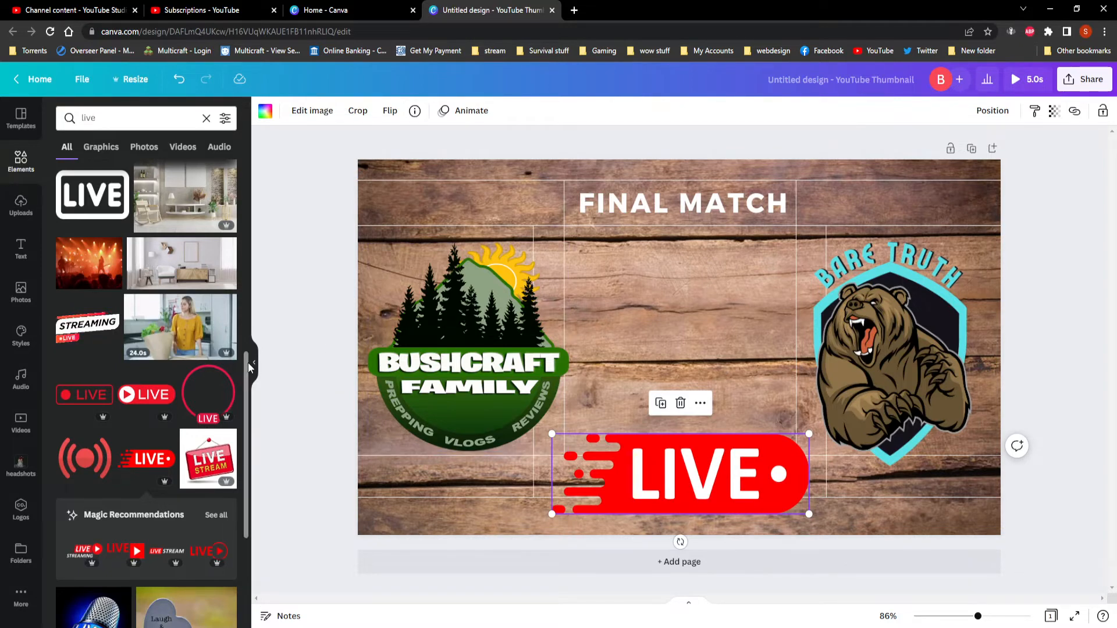
key("Delete")
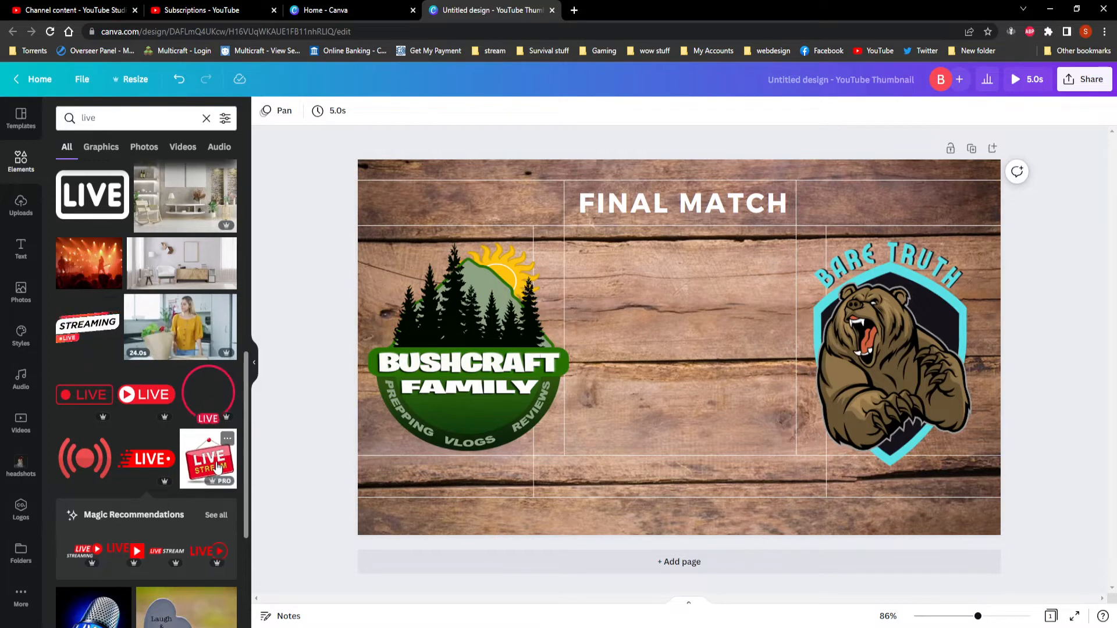
Add the red neon ON AIR sign, shrink it to about half its width and place it at the thumbnail's bottom centre.
scroll(169, 396, "down", 3)
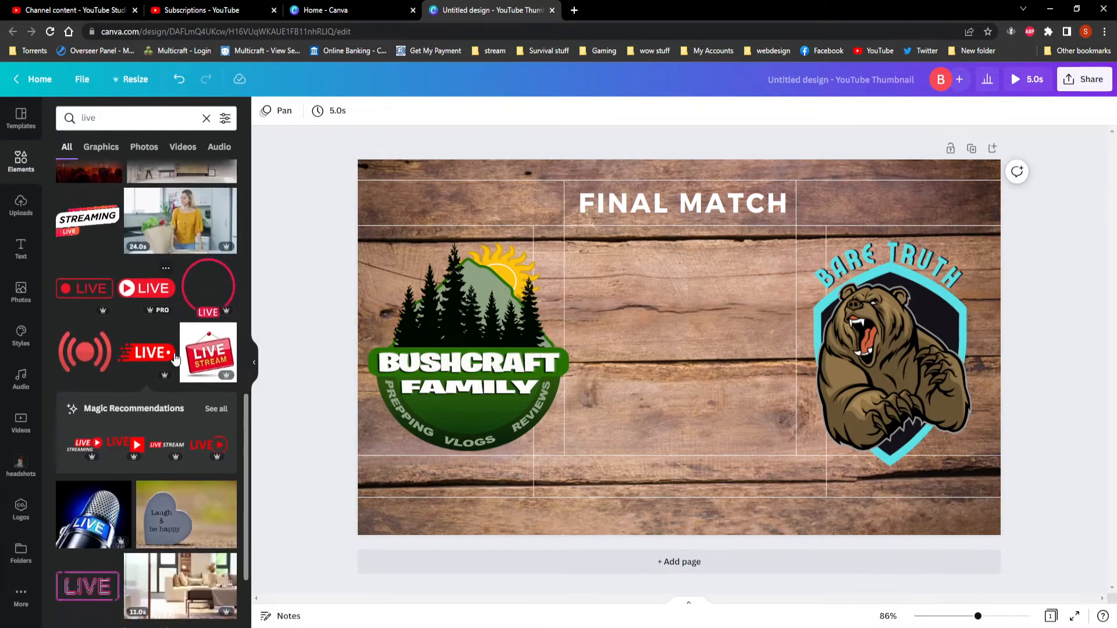
scroll(173, 361, "down", 2)
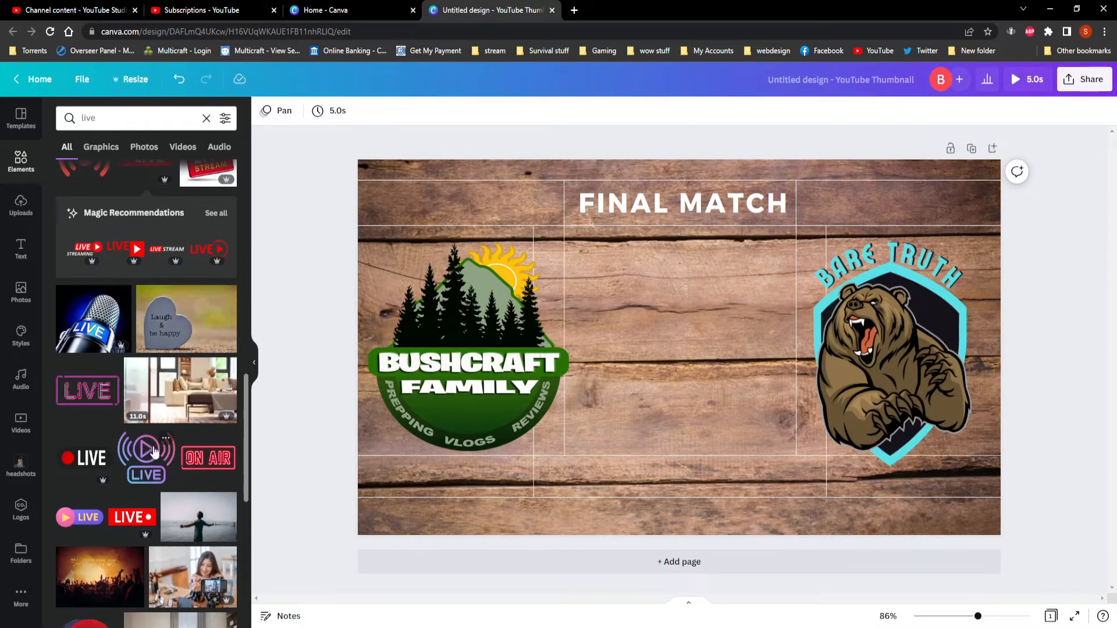
left_click(207, 462)
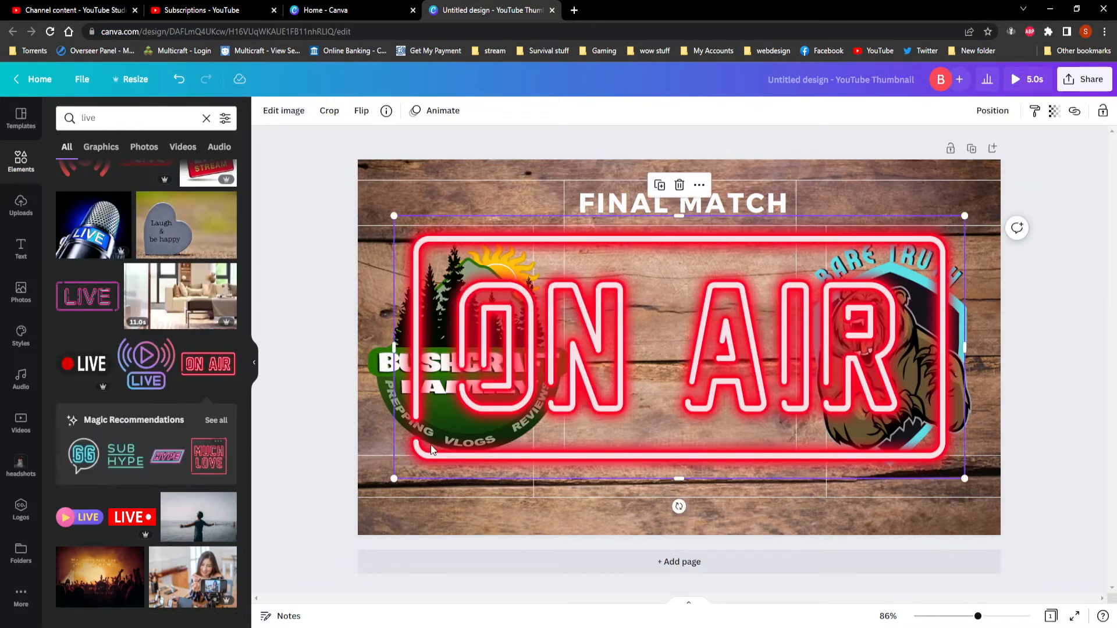
left_click_drag(963, 217, 704, 335)
left_click_drag(604, 403, 746, 452)
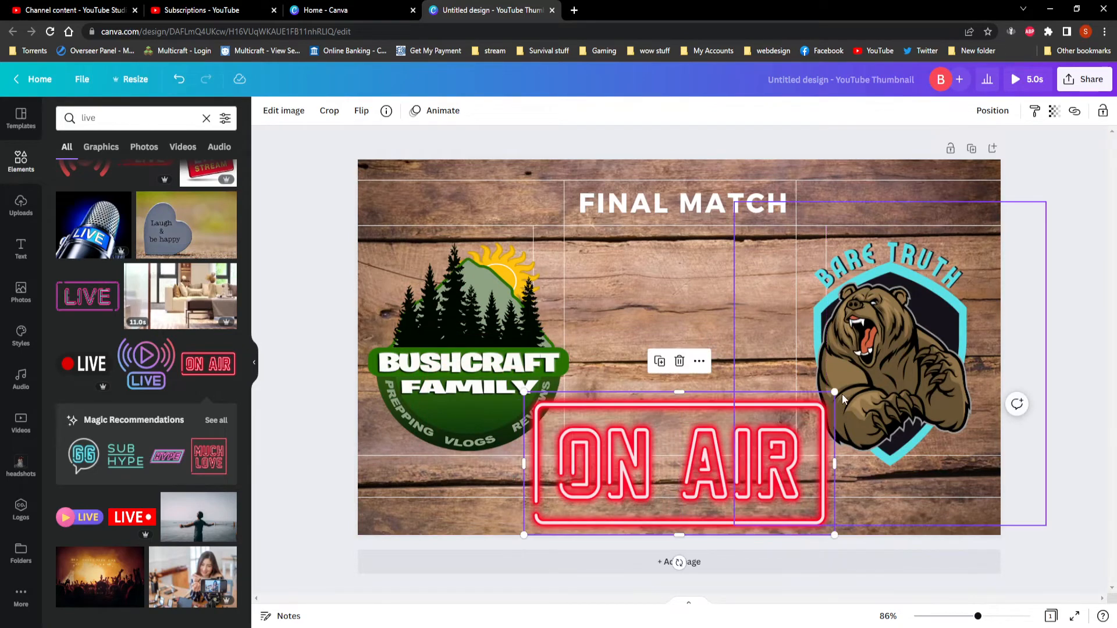
Shrink the ON AIR sign further, move it to the thumbnail's top centre and move the FINAL MATCH title down between the logos' lower halves.
left_click_drag(834, 392, 767, 425)
left_click_drag(657, 469, 693, 263)
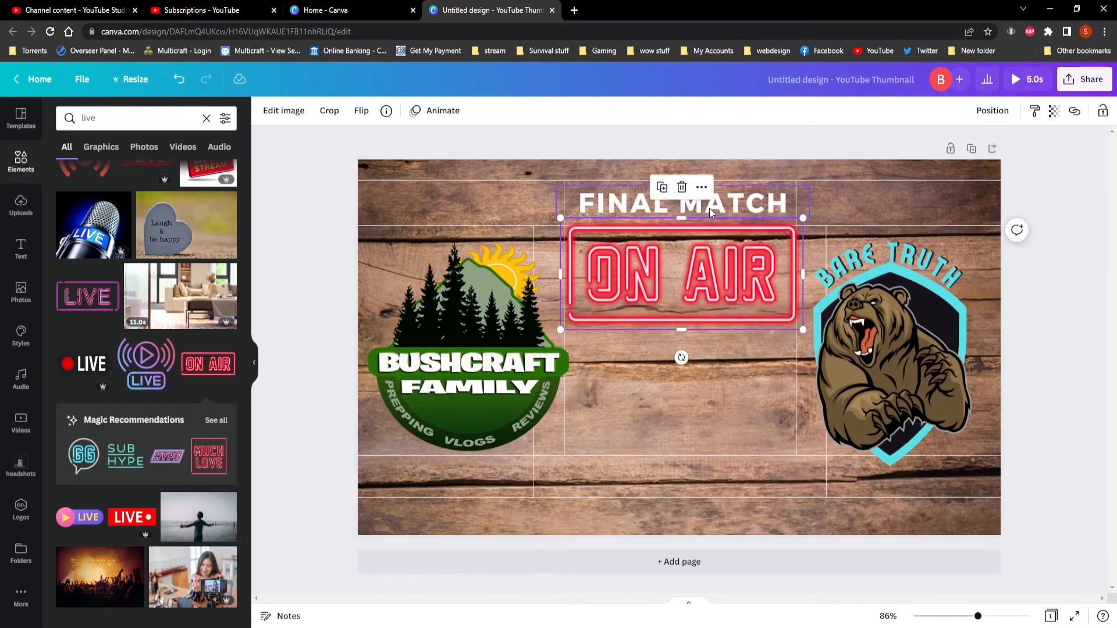
left_click_drag(745, 204, 743, 429)
left_click_drag(723, 268, 706, 217)
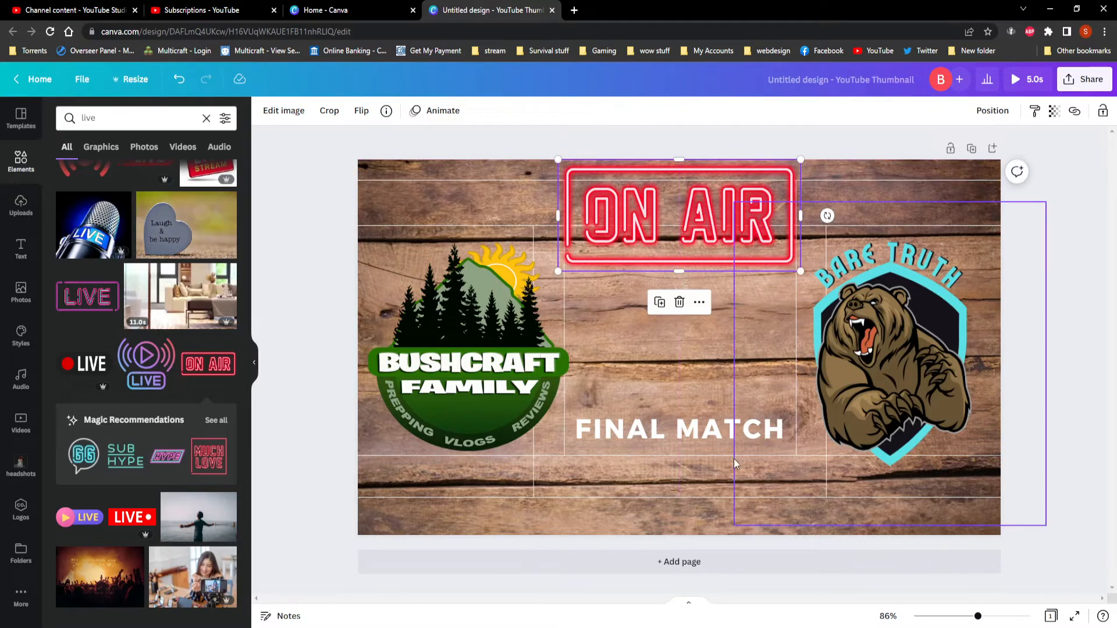
Delete the FINAL MATCH title from between the two logos.
left_click(643, 433)
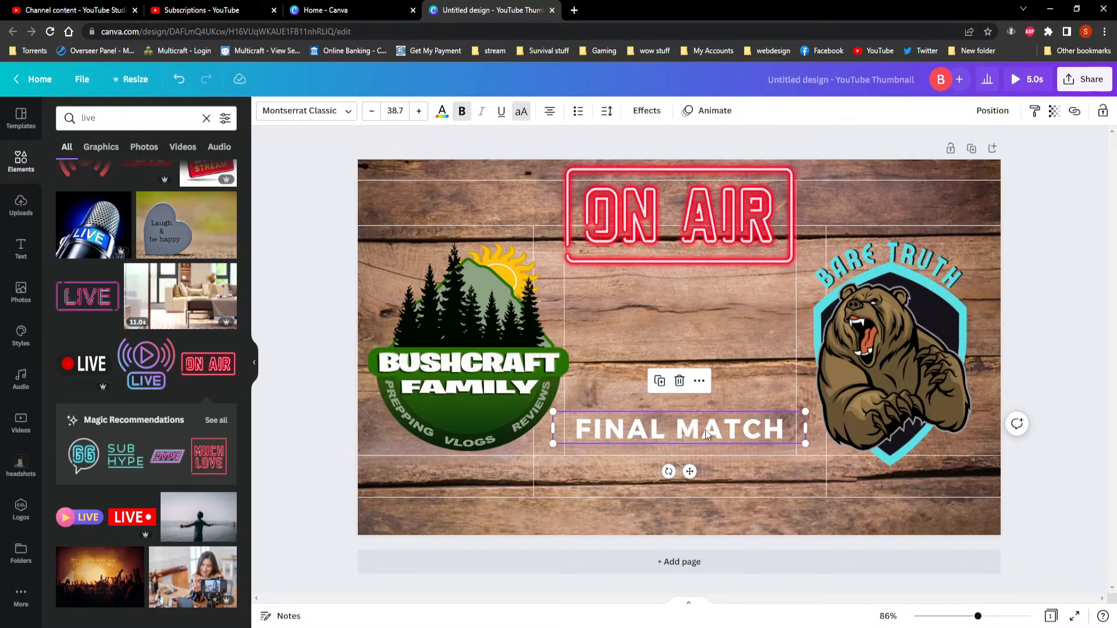
left_click(663, 511)
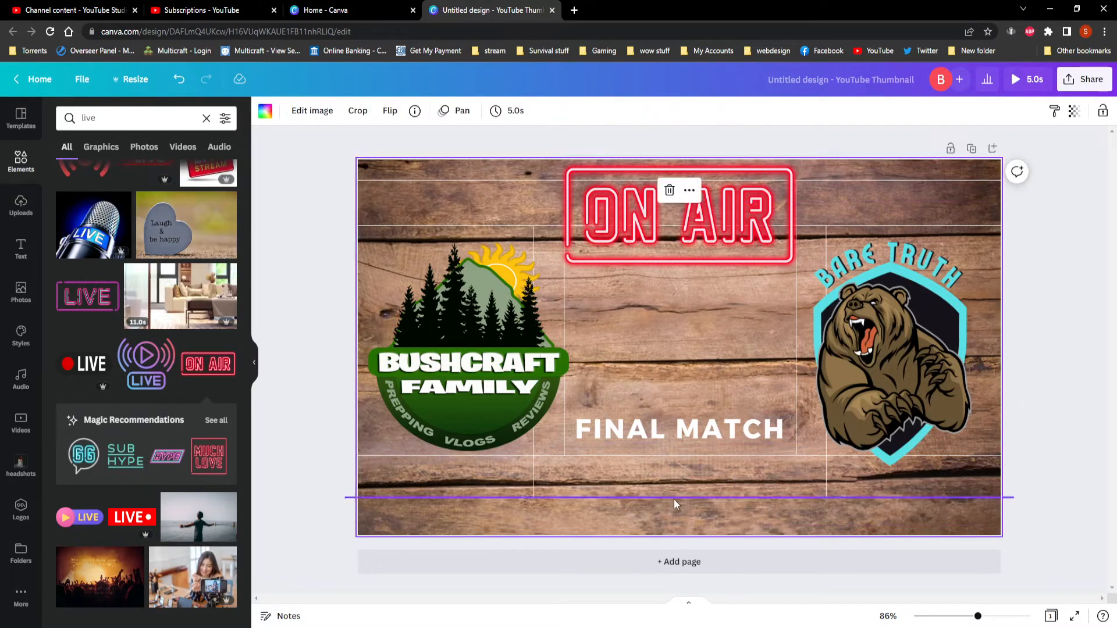
left_click(686, 431)
left_click_drag(688, 430, 691, 504)
key("Delete")
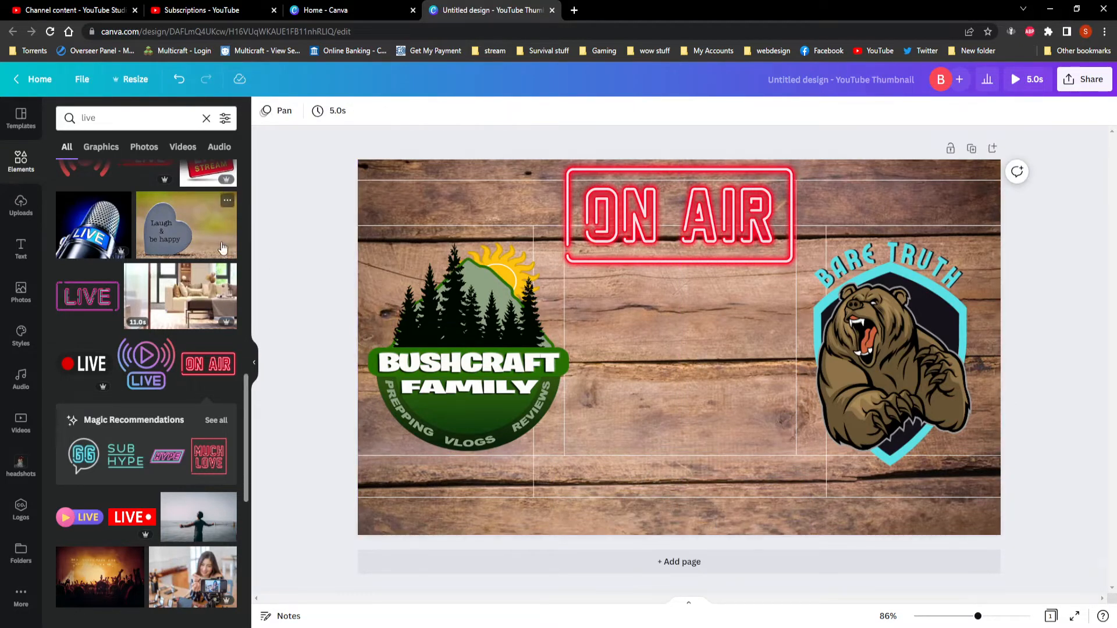
Add the pink neon GLOW text from the font combinations to the thumbnail.
left_click(21, 250)
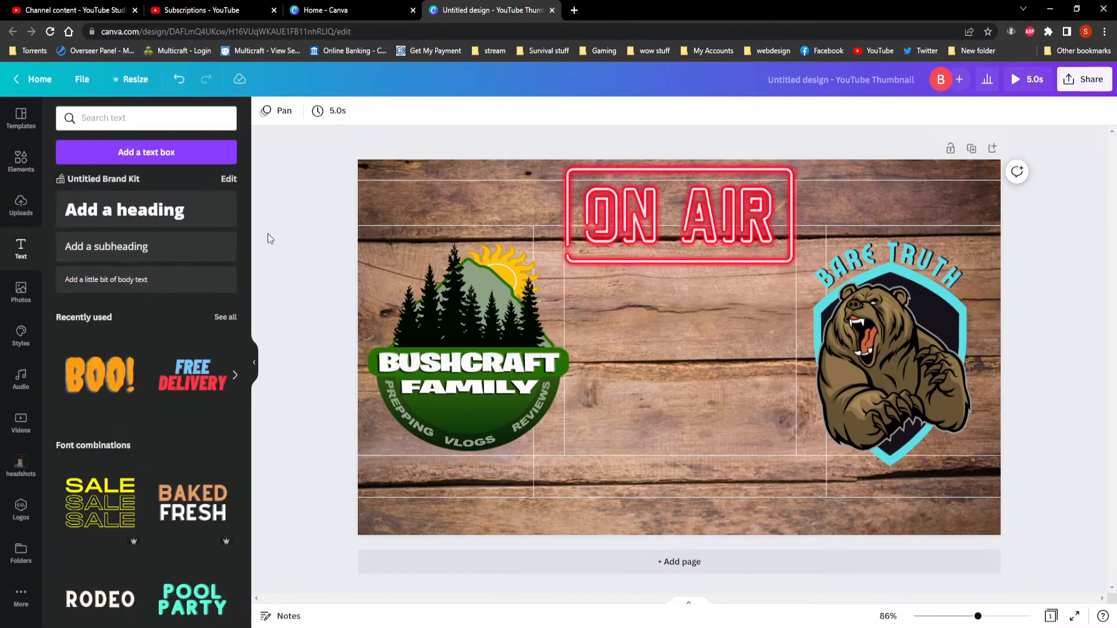
scroll(156, 325, "down", 5)
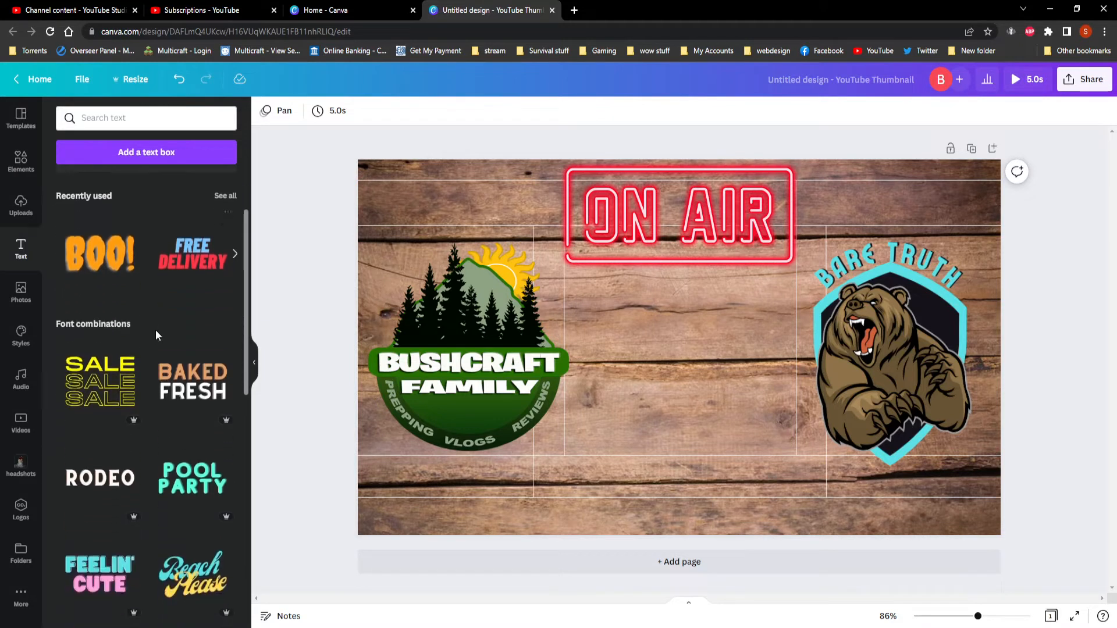
scroll(155, 363, "down", 3)
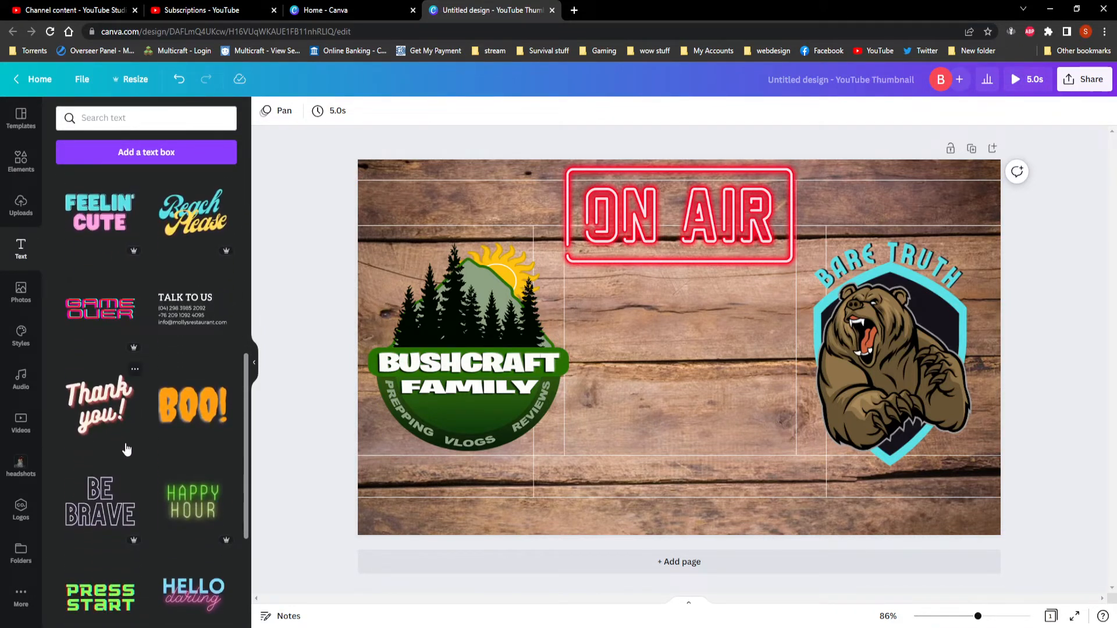
scroll(115, 455, "up", 4)
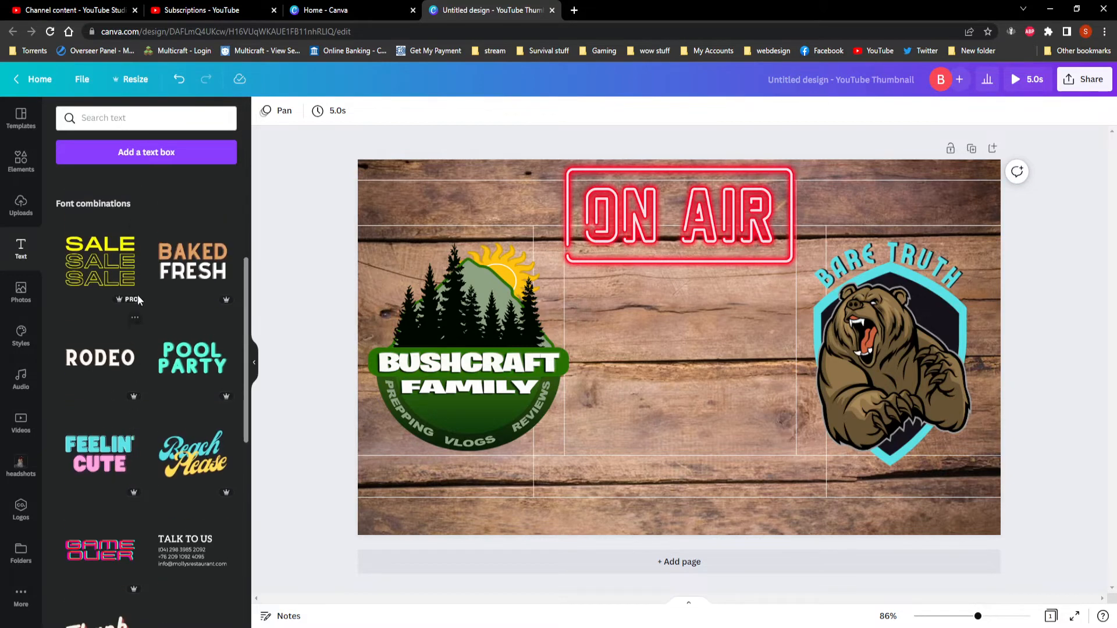
scroll(186, 416, "up", 4)
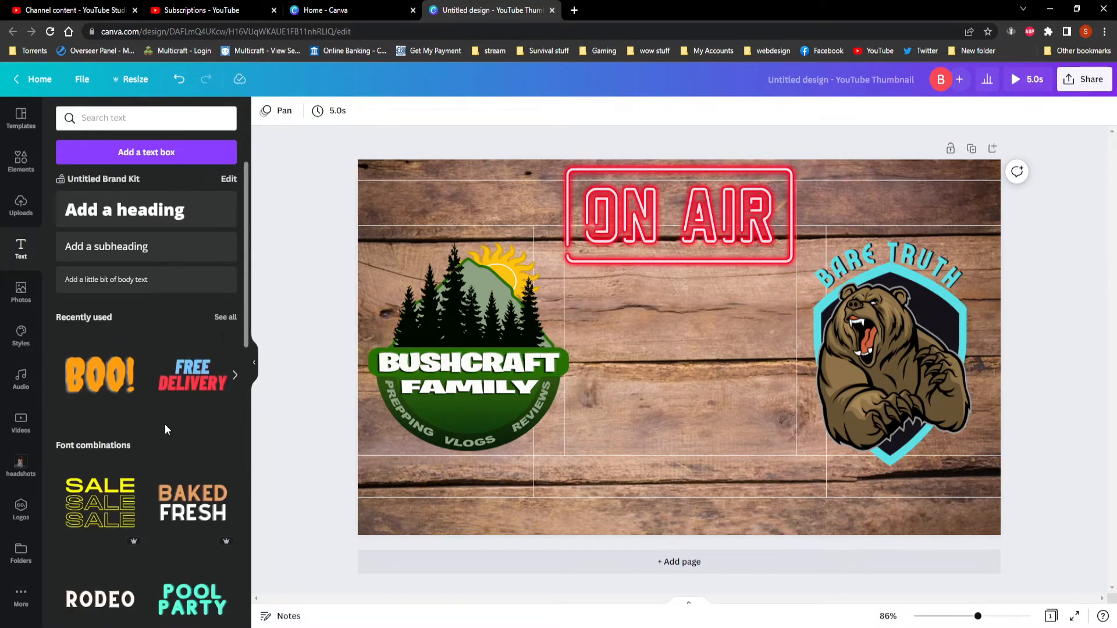
scroll(194, 418, "down", 6)
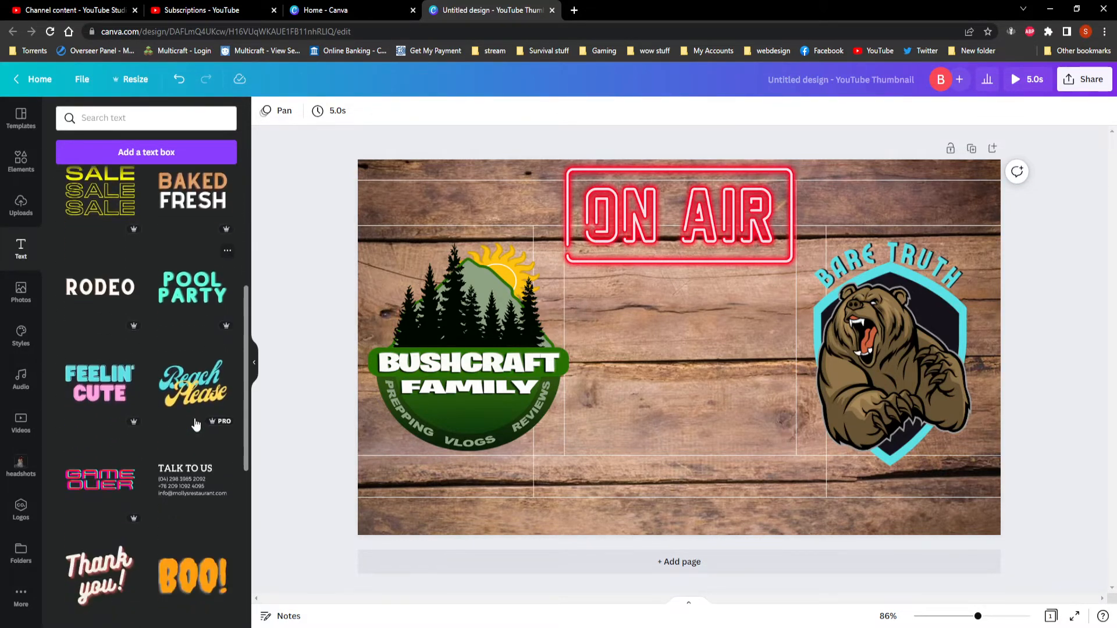
scroll(179, 443, "down", 2)
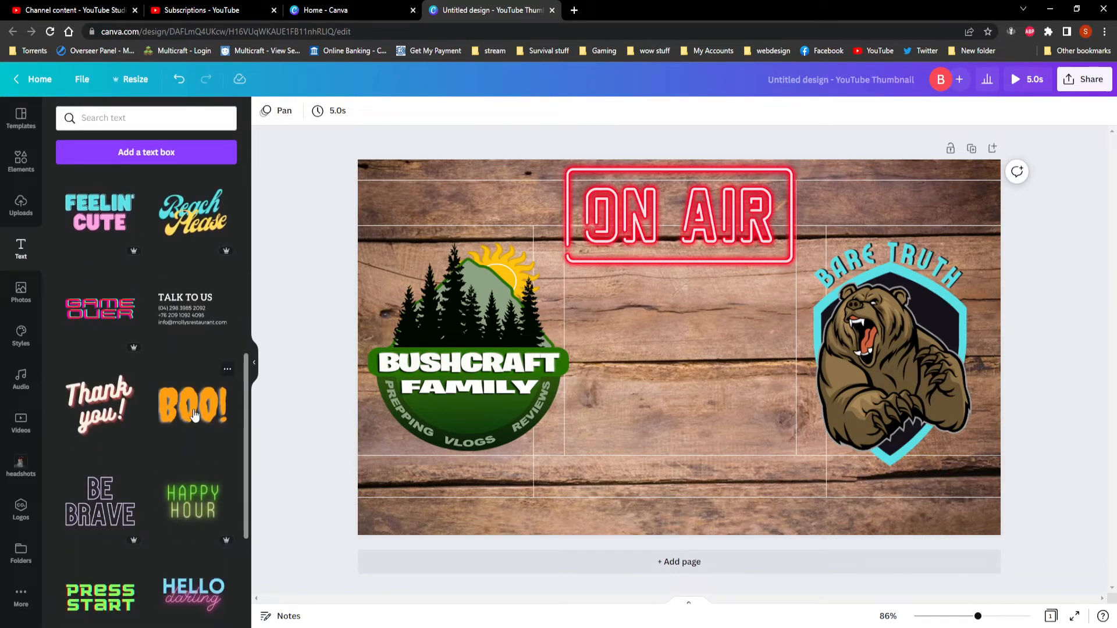
scroll(194, 415, "down", 7)
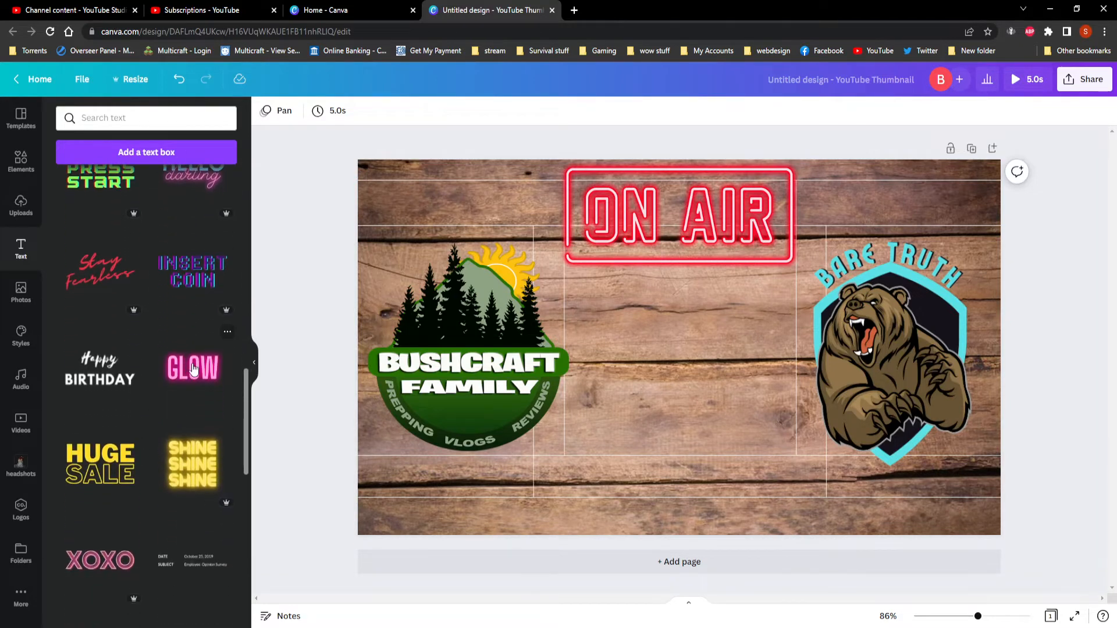
left_click(191, 375)
Shrink the GLOW text to a font size of about 84 and place it at the thumbnail's bottom, just below the logos.
left_click_drag(948, 218, 693, 348)
left_click_drag(581, 429, 707, 449)
left_click_drag(818, 367, 777, 384)
left_click_drag(709, 453, 722, 470)
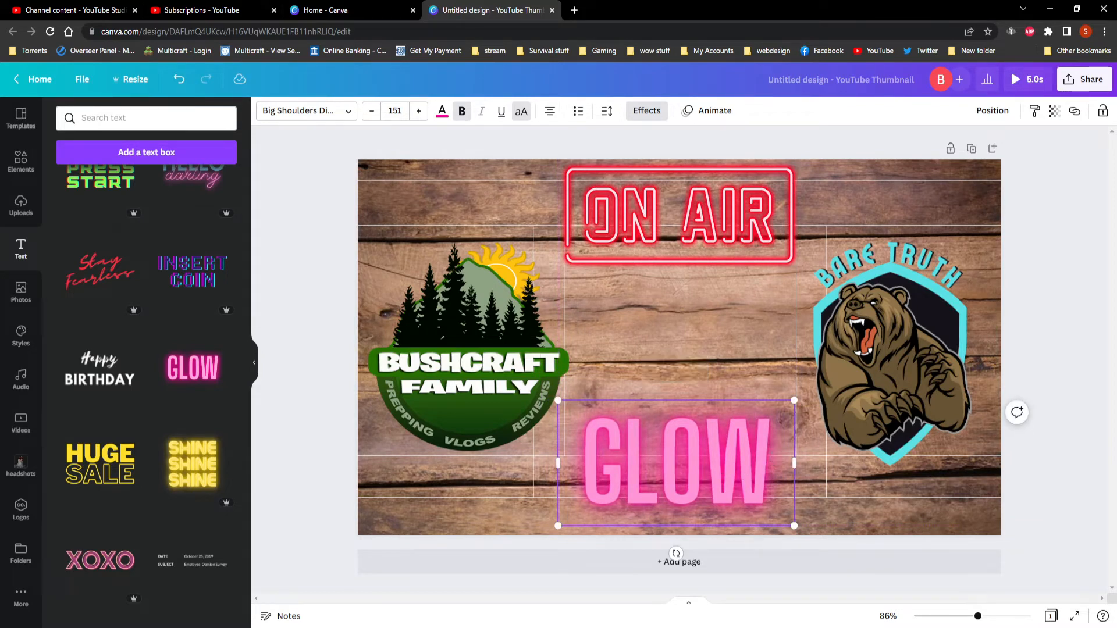
left_click_drag(797, 396, 690, 456)
Replace the GLOW text with "BUSHCRAFT AND BARE SHOW".
double_click(599, 491)
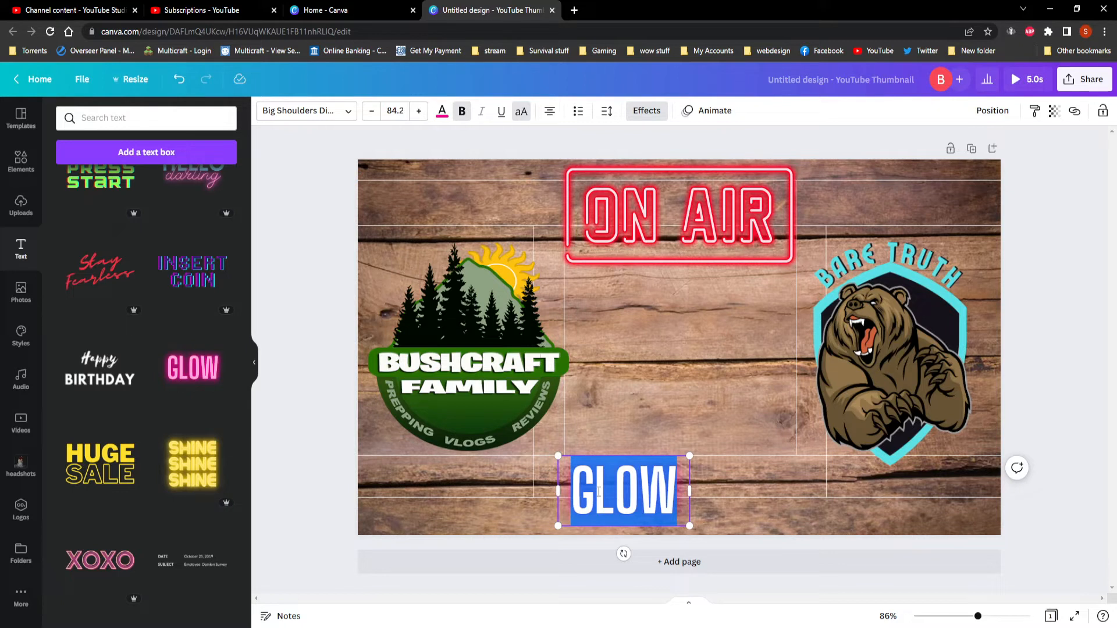
type("B")
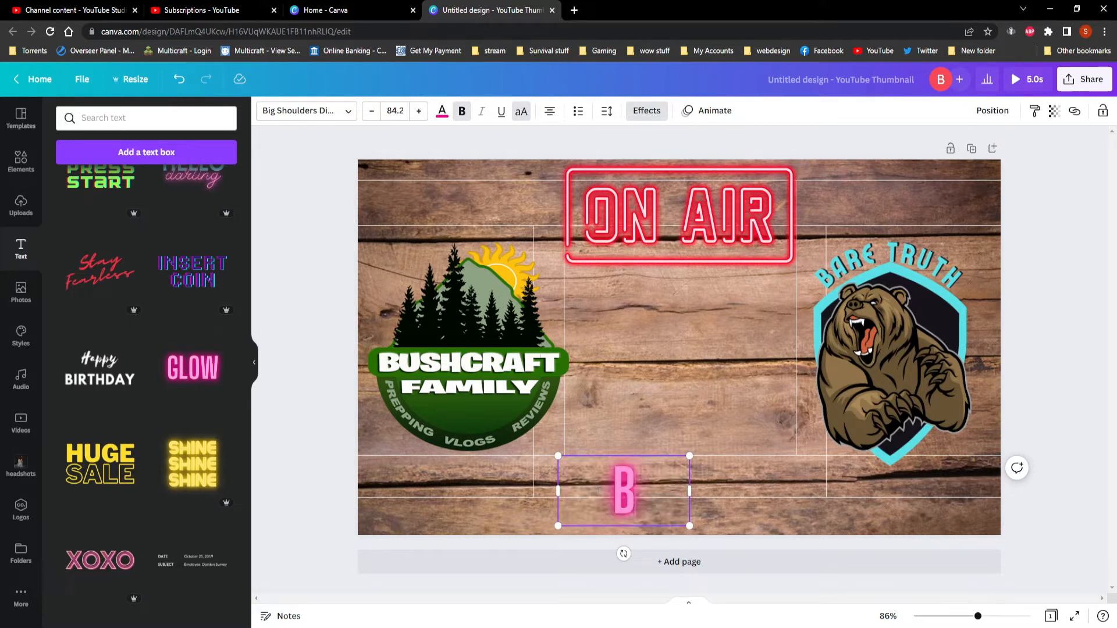
type("USHCR")
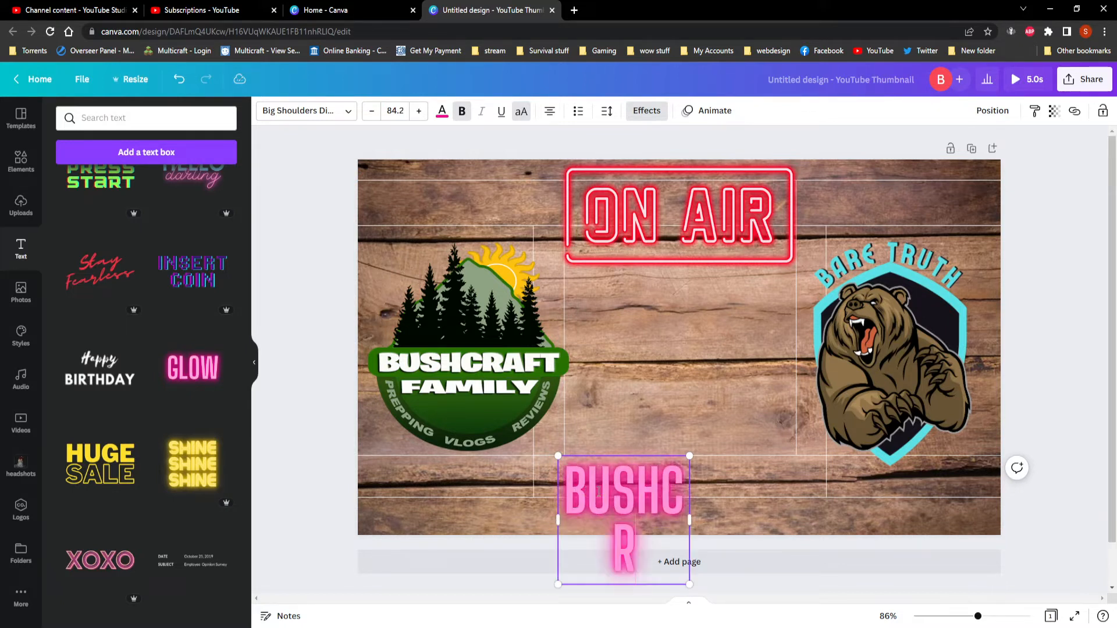
type("AFT AND")
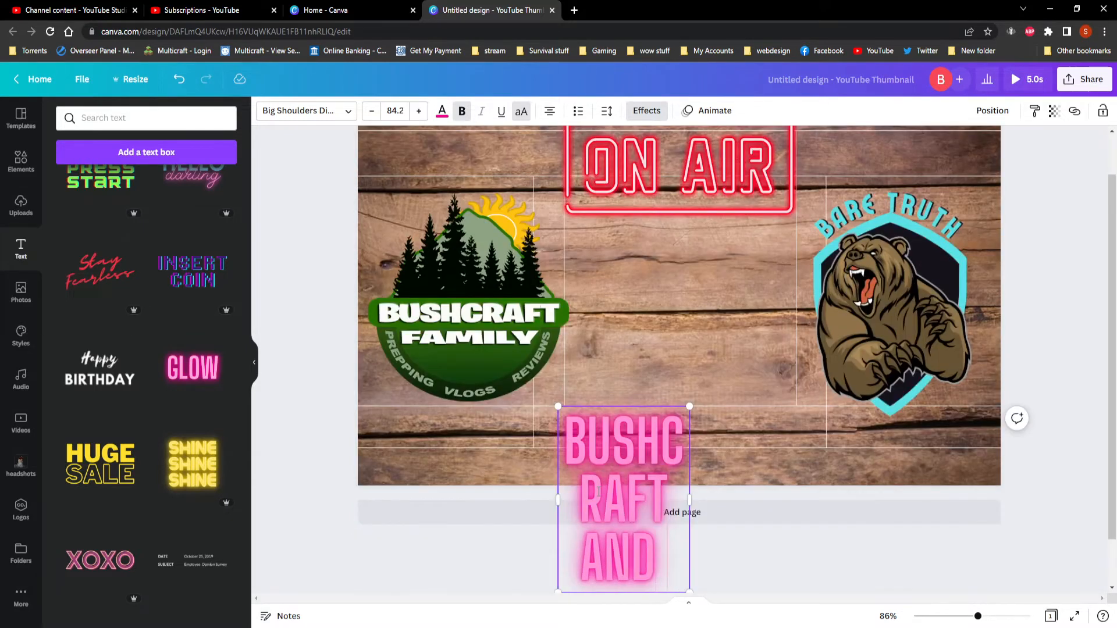
type(" BAR")
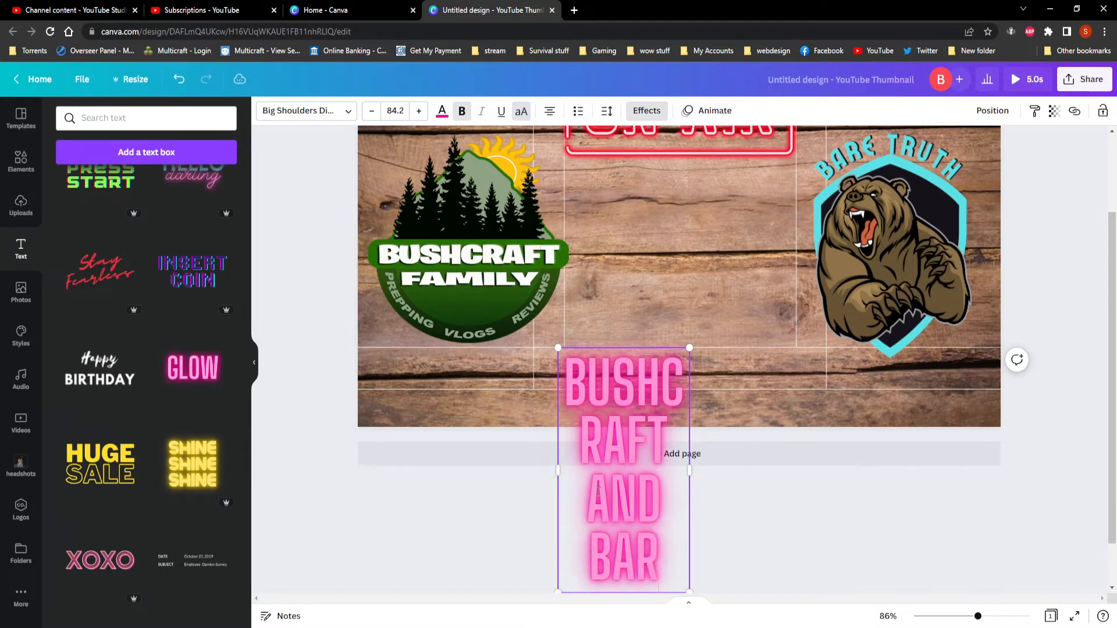
type("E")
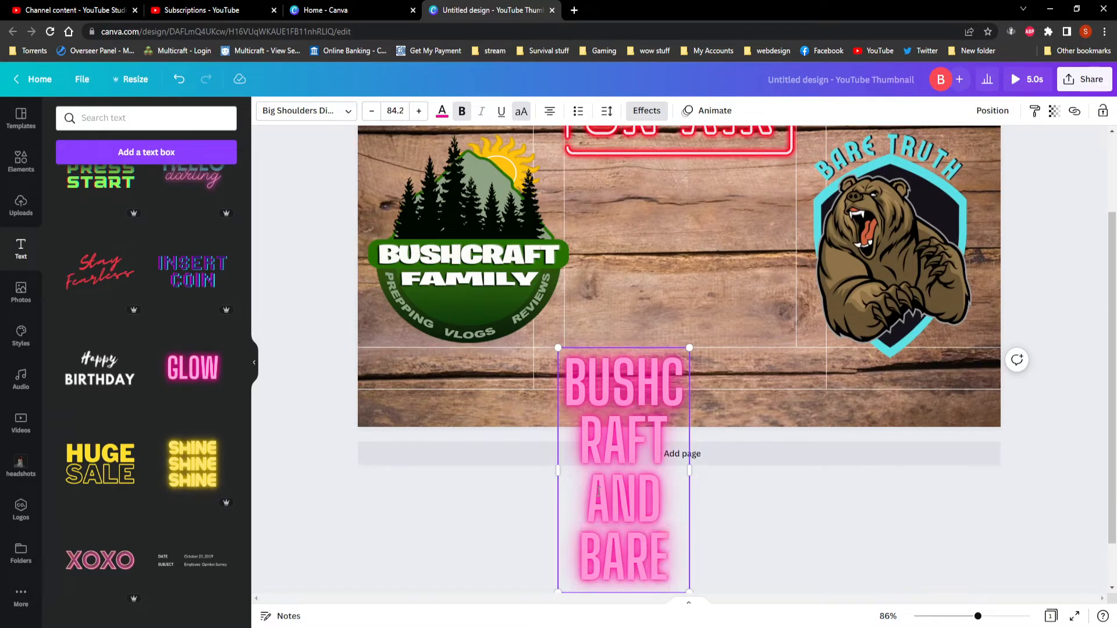
type(" SHOW")
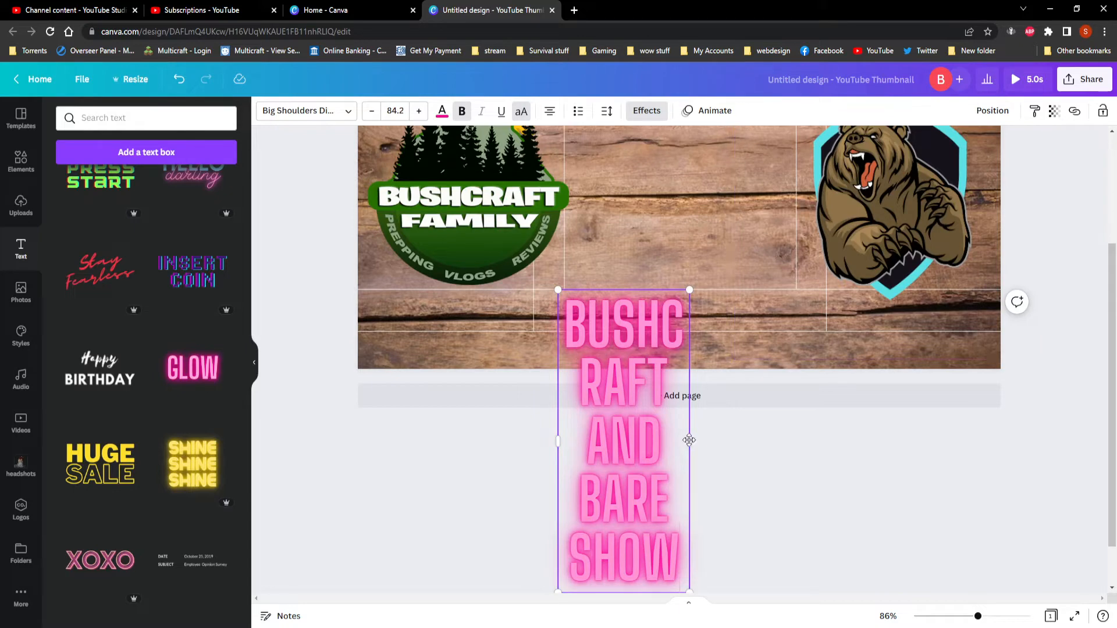
Widen the title's text box until the text fits on one line and centre it along the thumbnail's bottom edge.
left_click_drag(690, 440, 1087, 455)
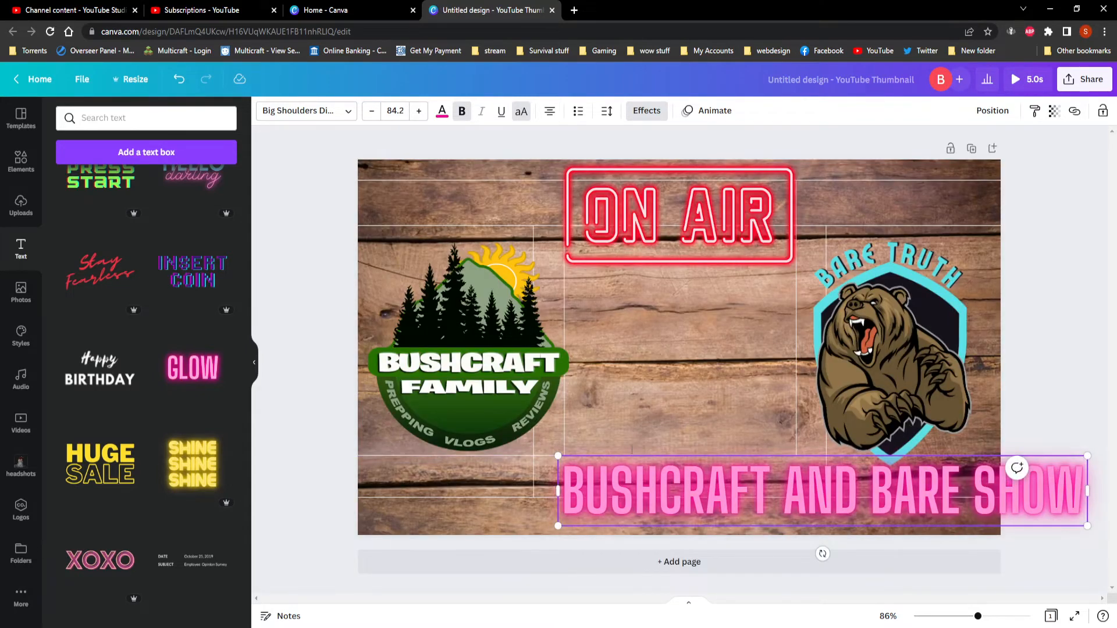
left_click(704, 445)
left_click_drag(818, 502, 678, 507)
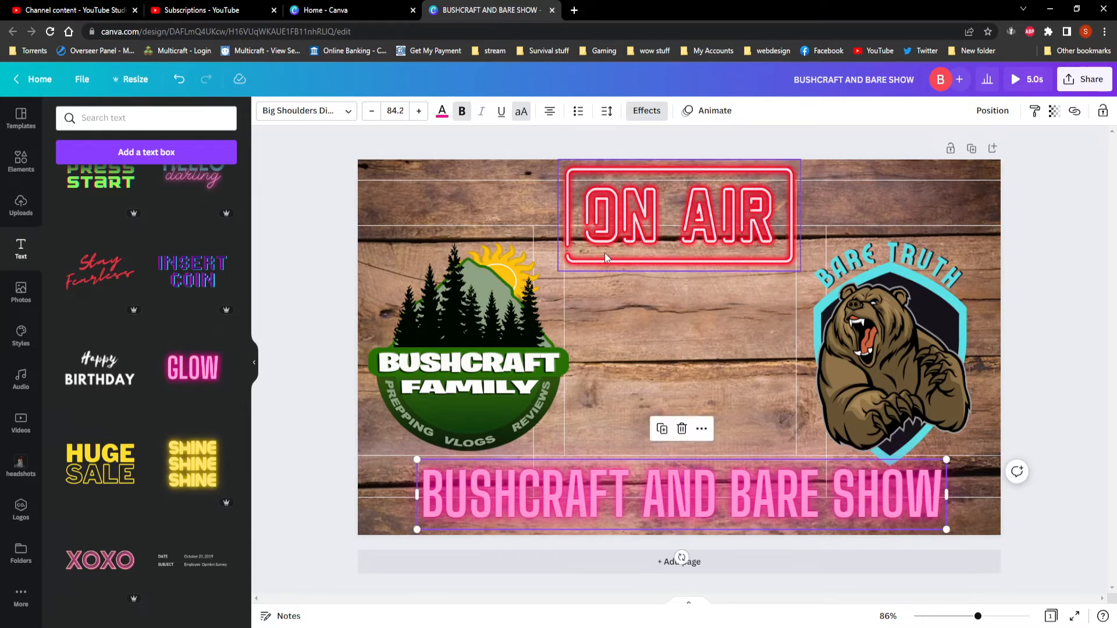
Recolour the BUSHCRAFT AND BARE SHOW title with the light brown of the bear logo and remove its Neon effect.
left_click(442, 116)
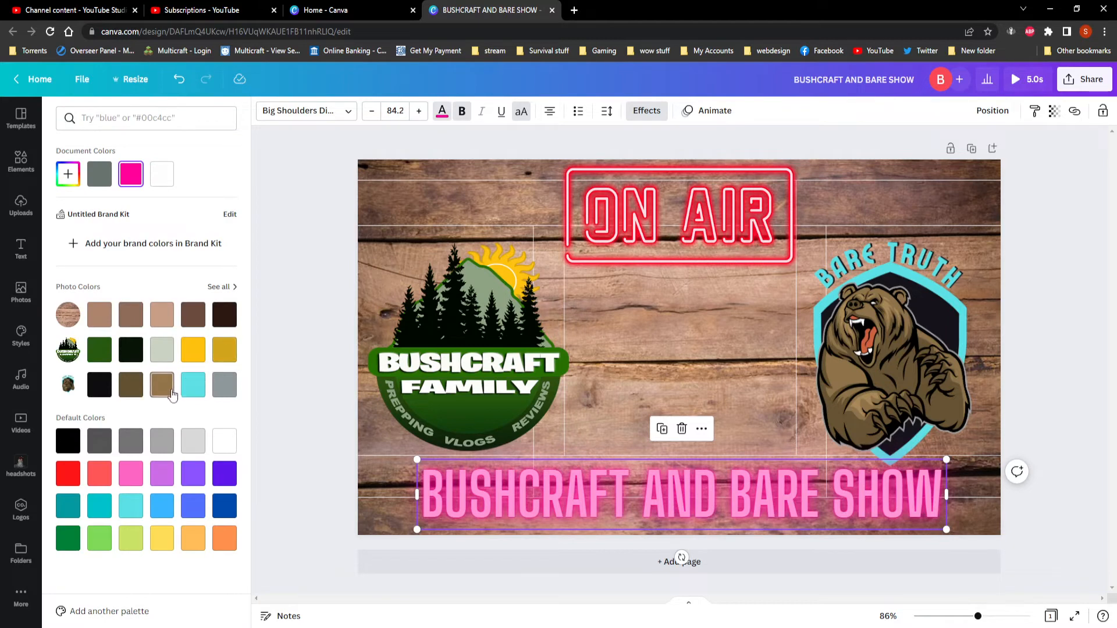
left_click(170, 394)
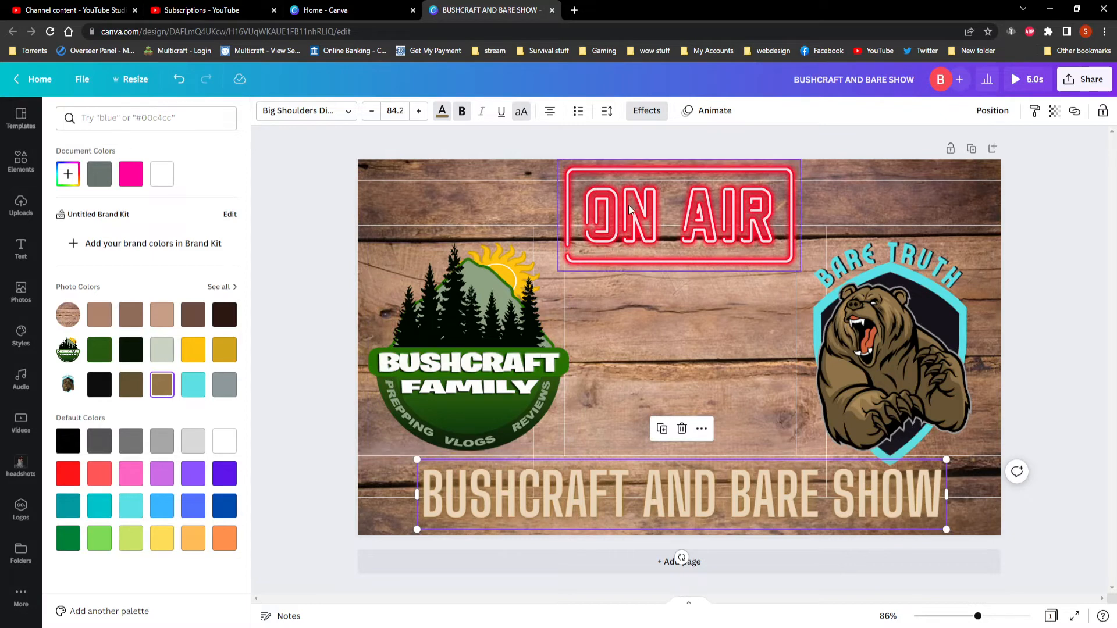
left_click(645, 111)
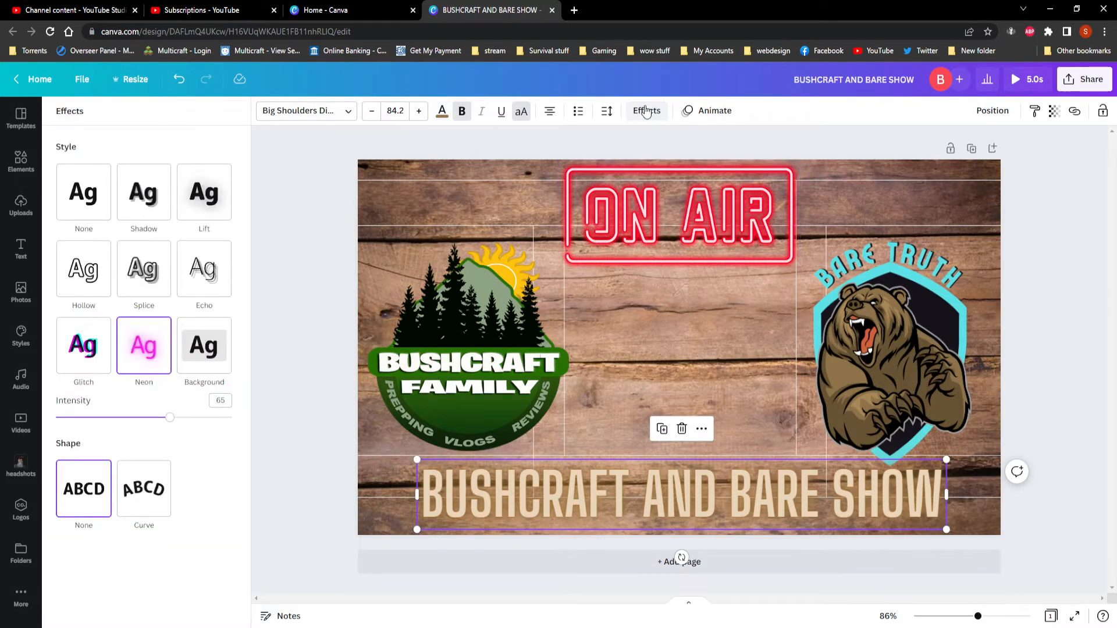
left_click(78, 194)
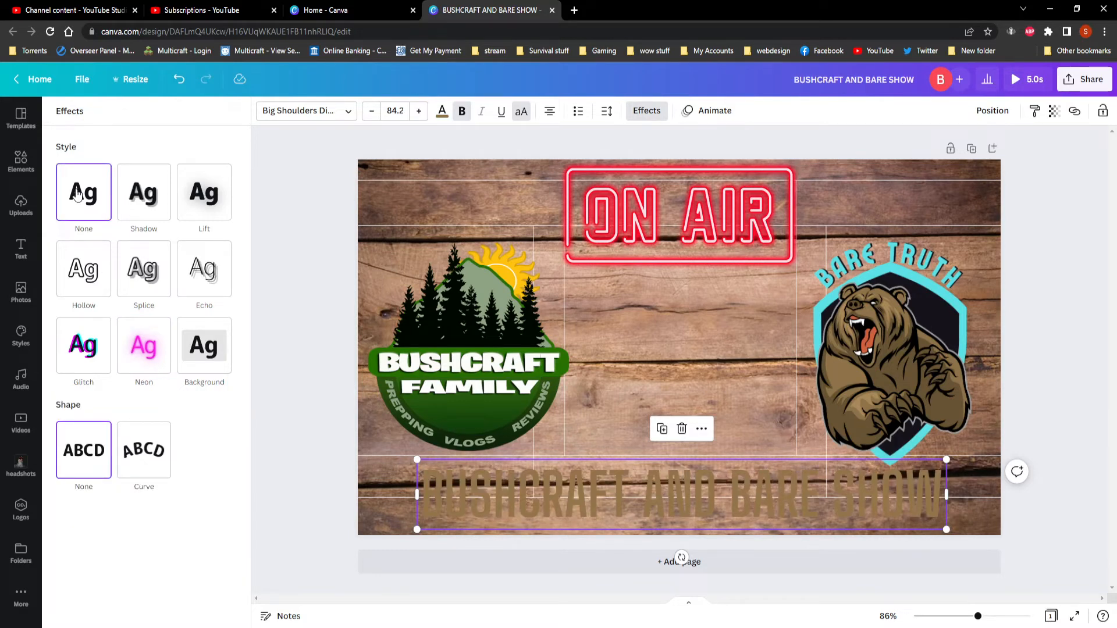
Try the Shadow, Lift and Hollow text effects on the bottom title.
left_click(142, 199)
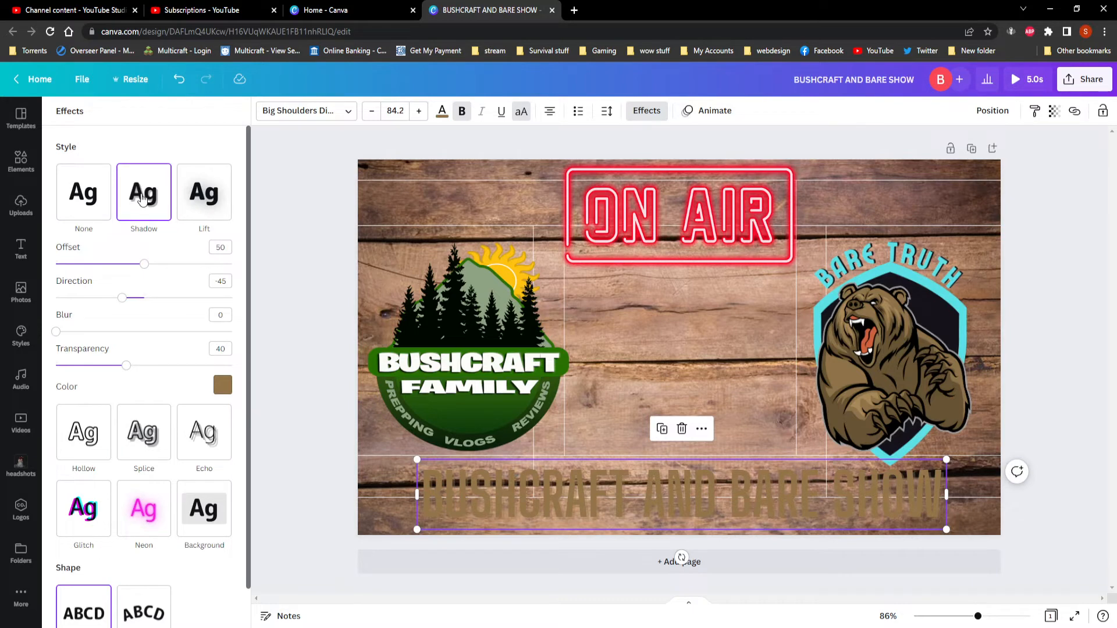
left_click(210, 195)
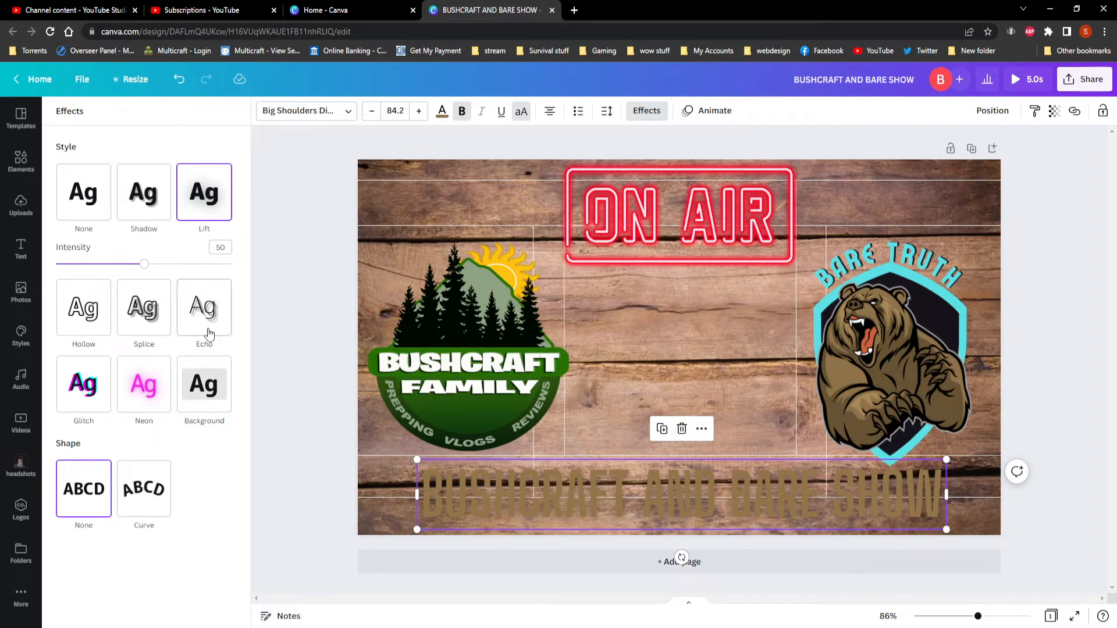
left_click(90, 317)
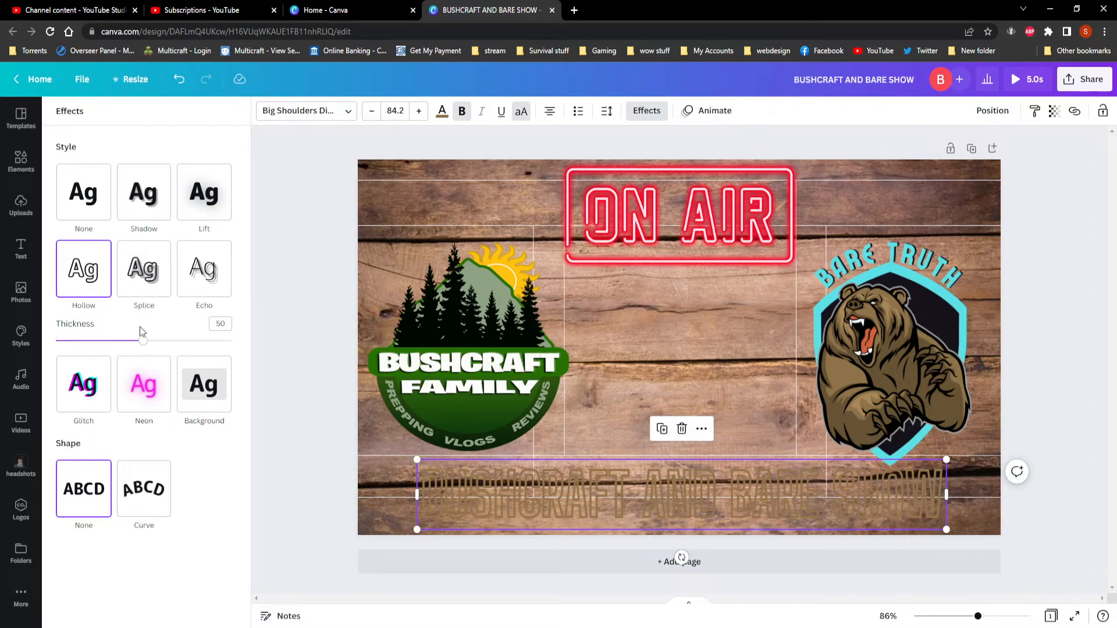
Try white and yellow on the bottom title, and settle on light green as its text colour.
left_click(442, 113)
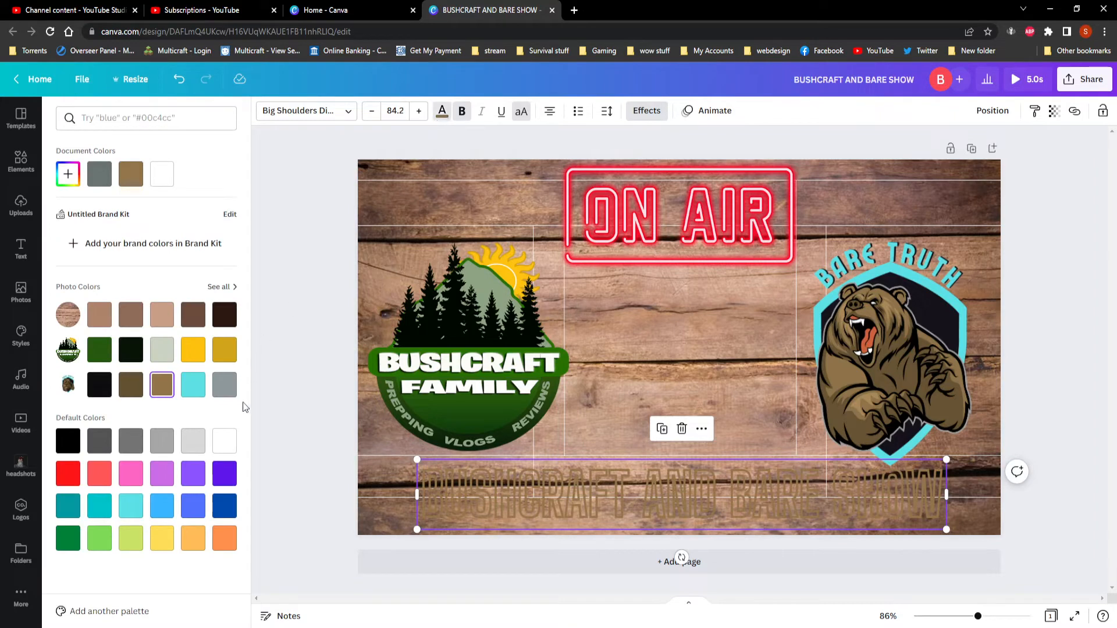
left_click(223, 444)
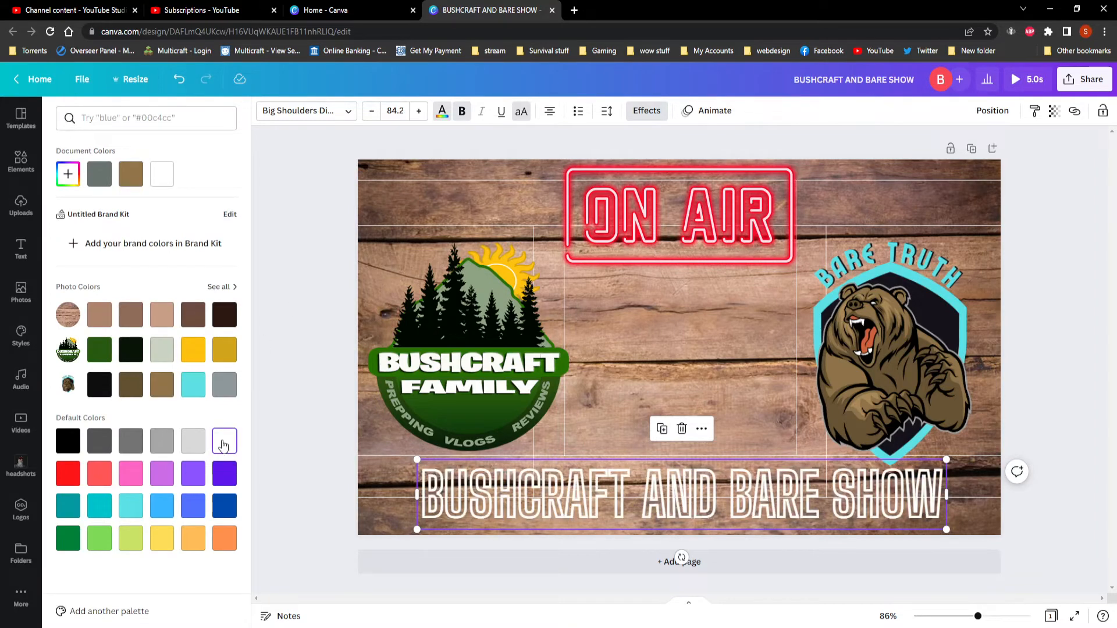
left_click(194, 351)
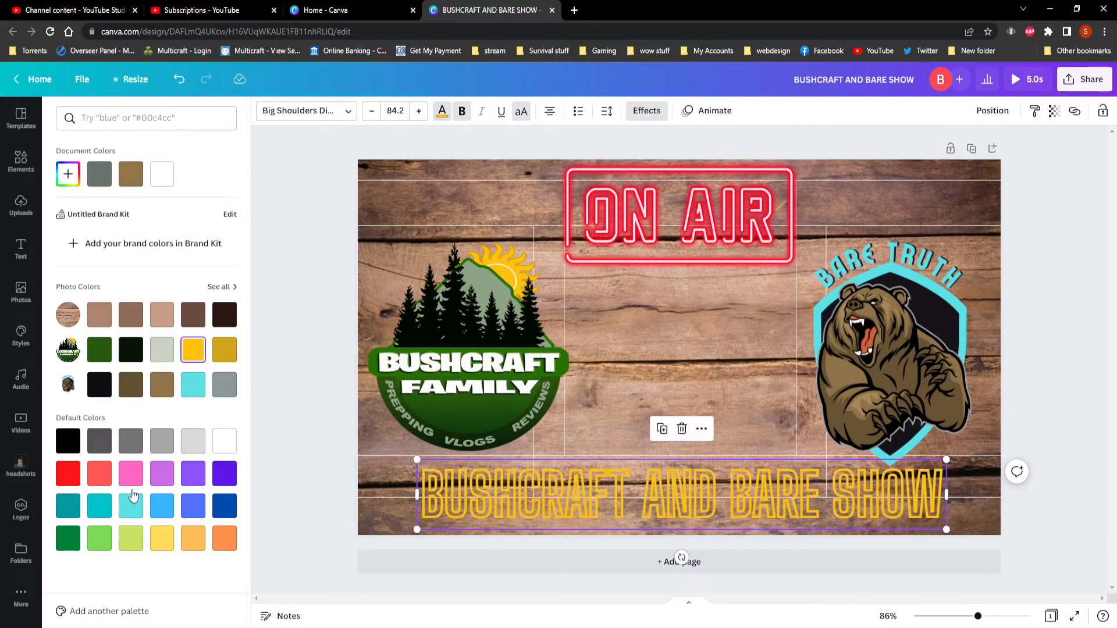
left_click(103, 543)
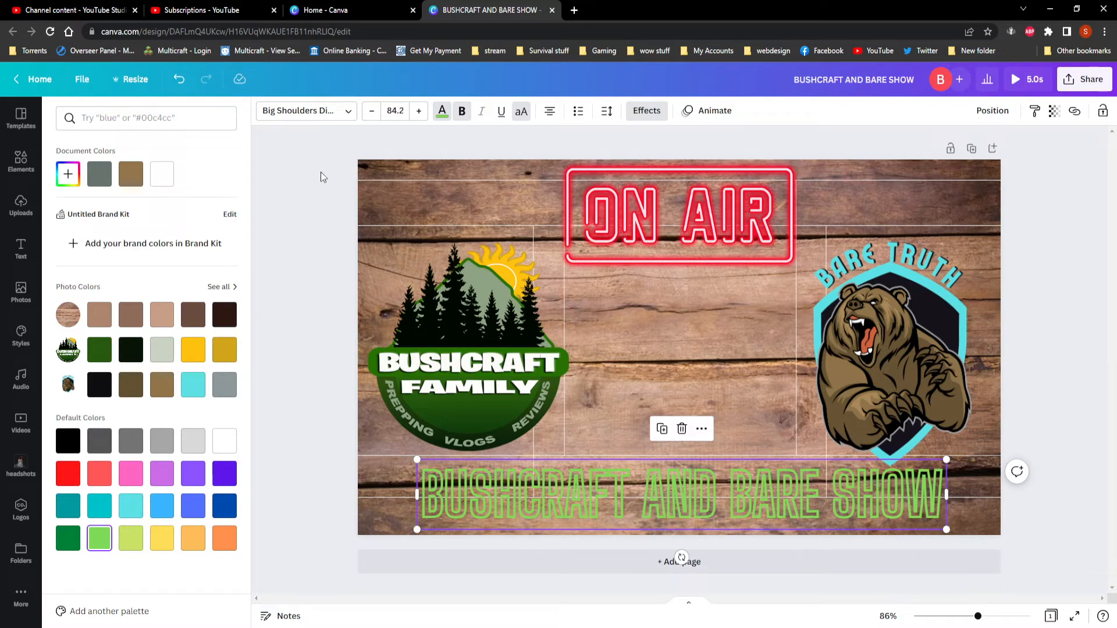
Try the Splice effect on the green title and replace it with the Echo effect.
left_click(646, 110)
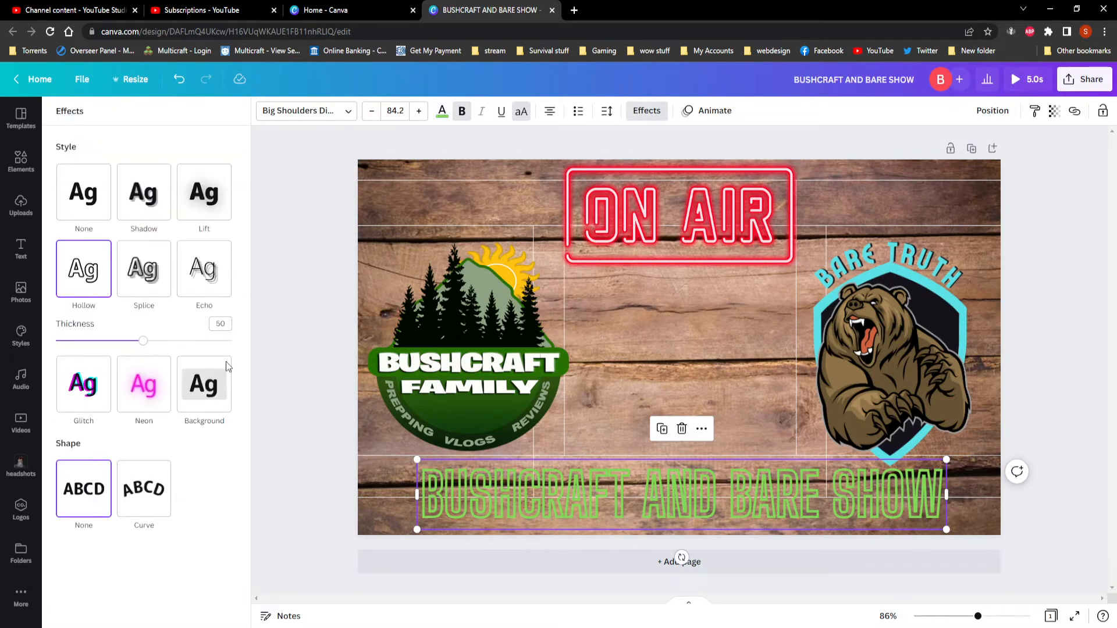
left_click(152, 278)
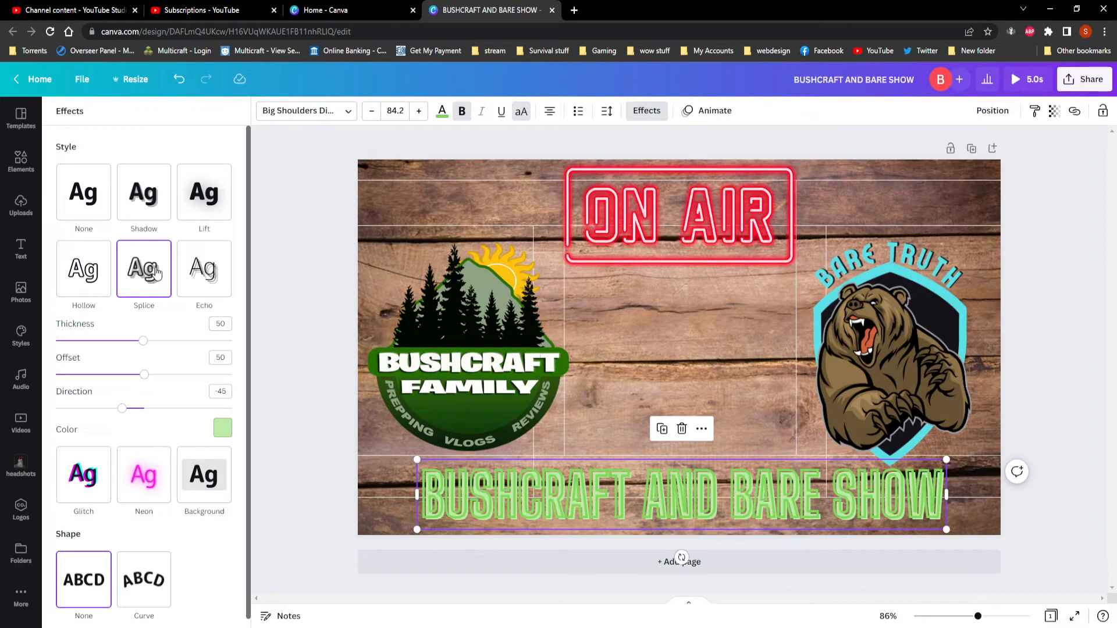
left_click(198, 279)
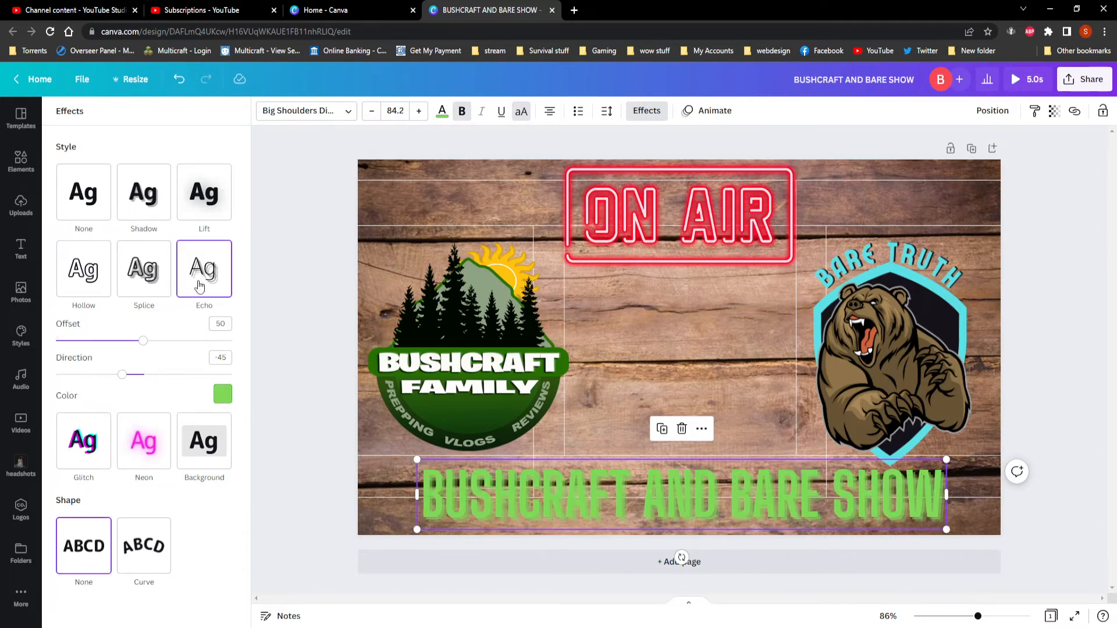
Replace the green BUSHCRAFT AND BARE SHOW title's Echo effect with the Neon effect.
left_click(149, 450)
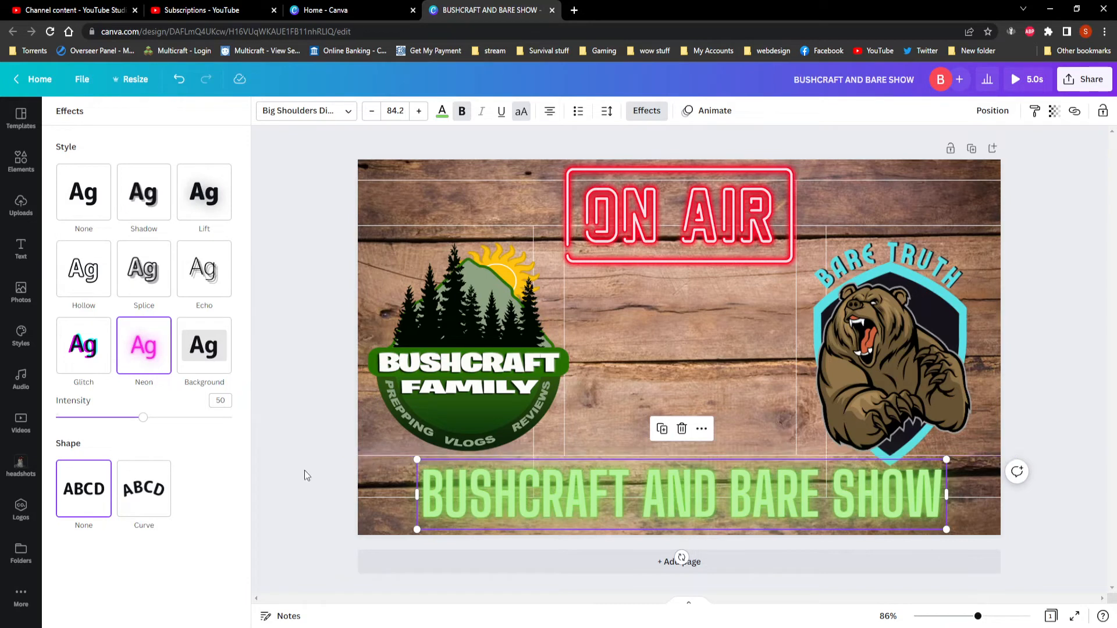
left_click(293, 356)
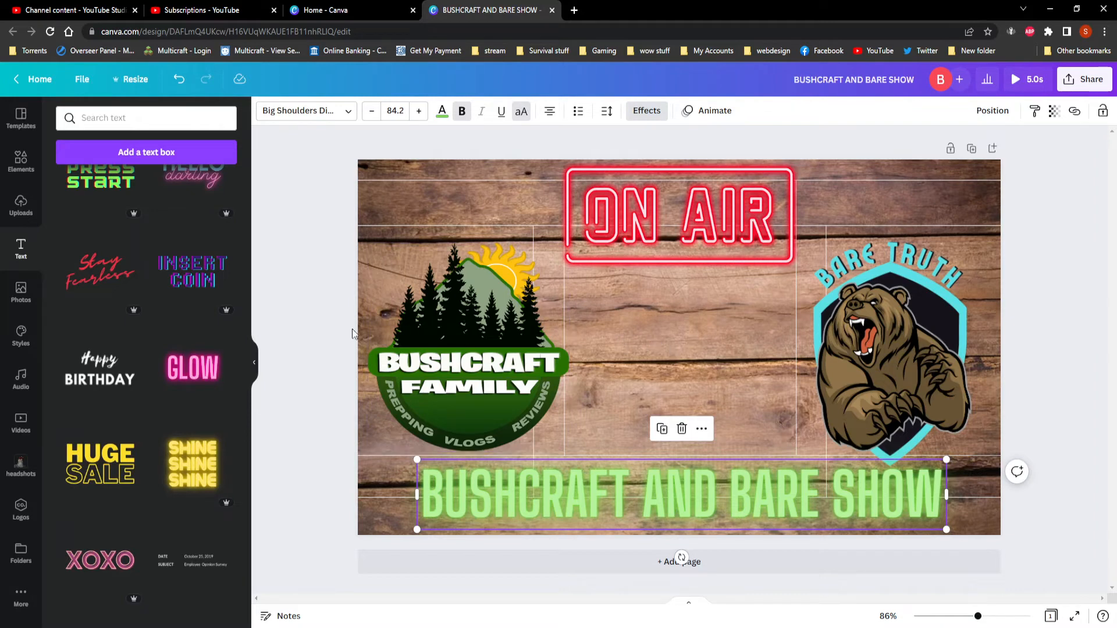
Add a new heading text box to the centre of the thumbnail.
scroll(243, 390, "up", 4)
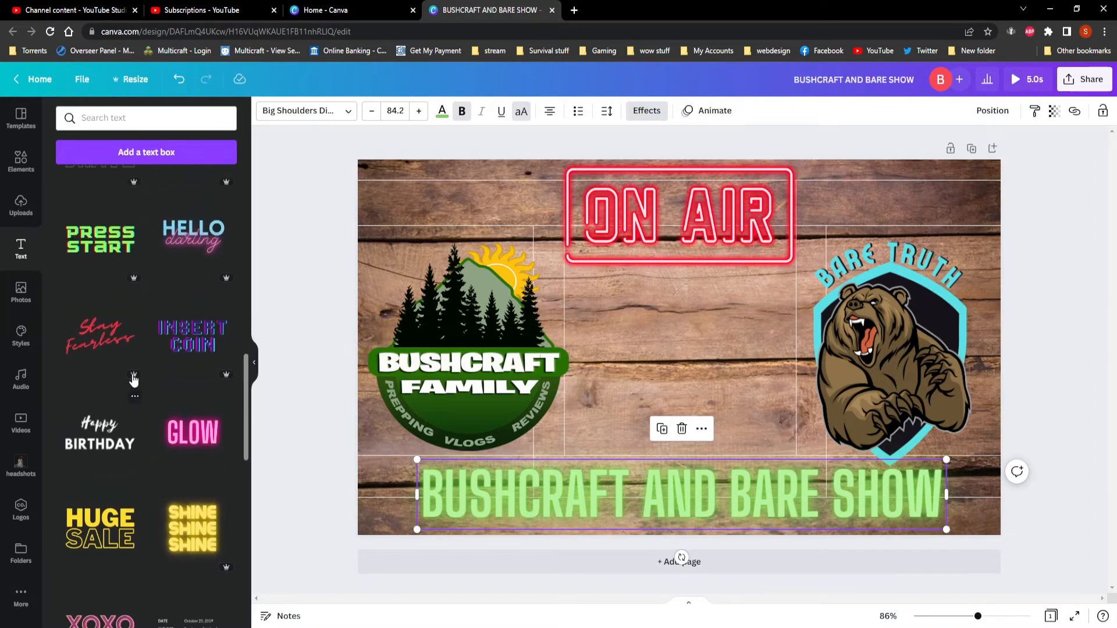
left_click_drag(246, 368, 253, 188)
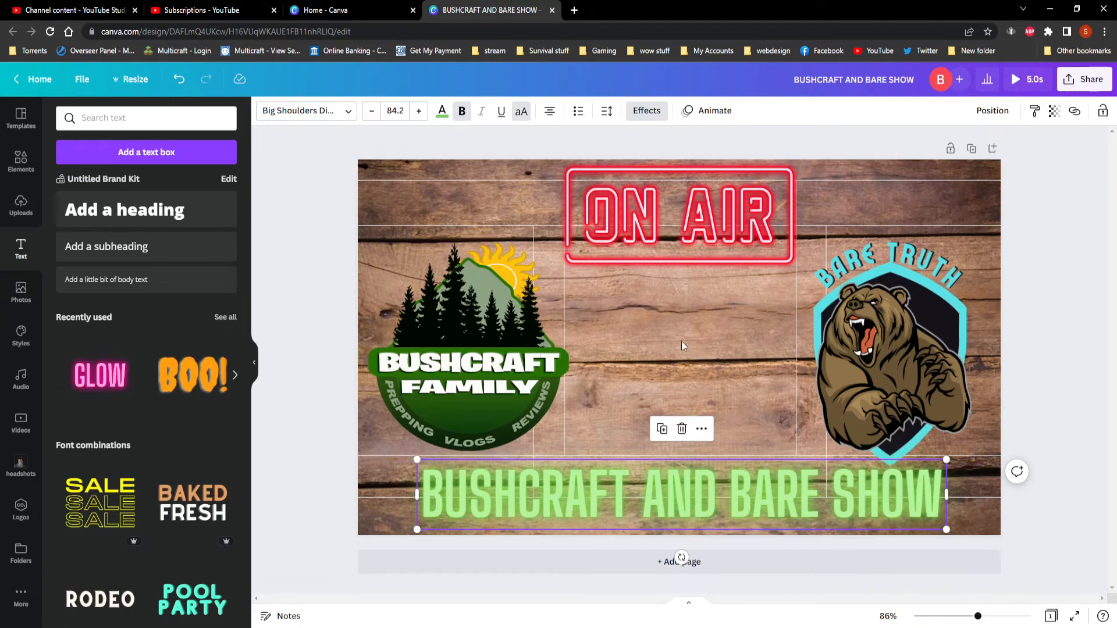
left_click(130, 215)
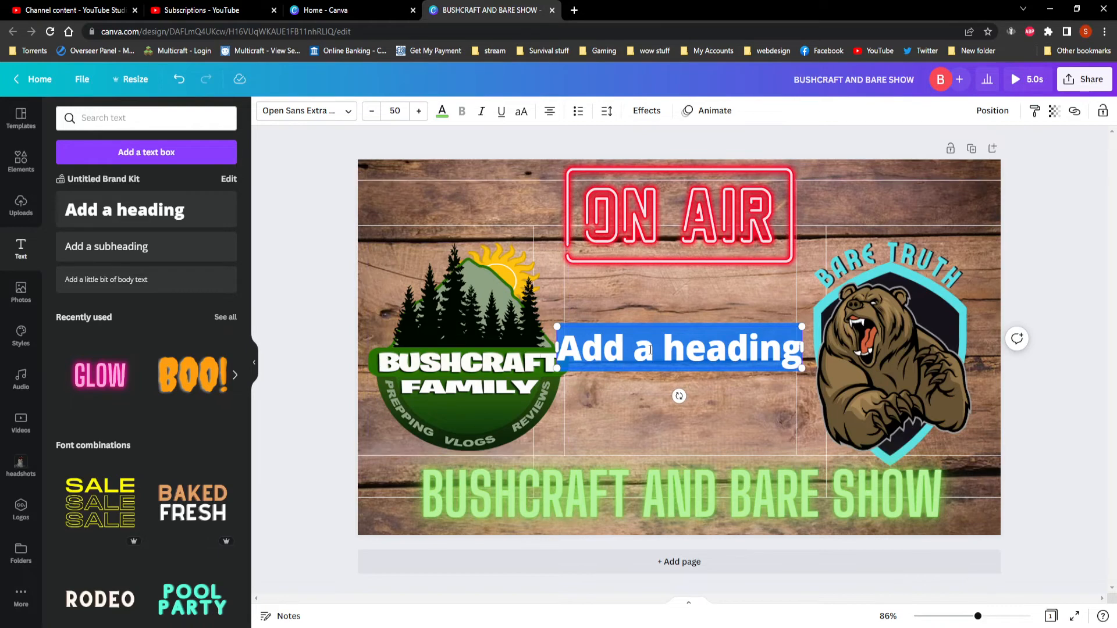
Try the Aileron Heavy and Alegreya fonts on the new heading, and settle on Alegreya Sans SC Black.
left_click(347, 114)
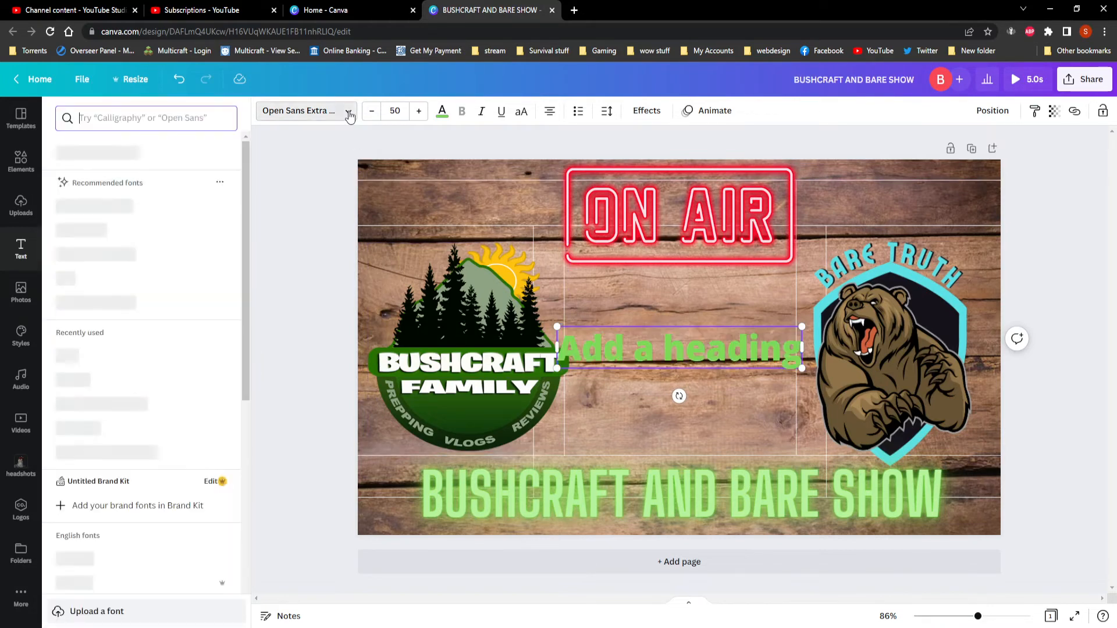
scroll(150, 336, "down", 7)
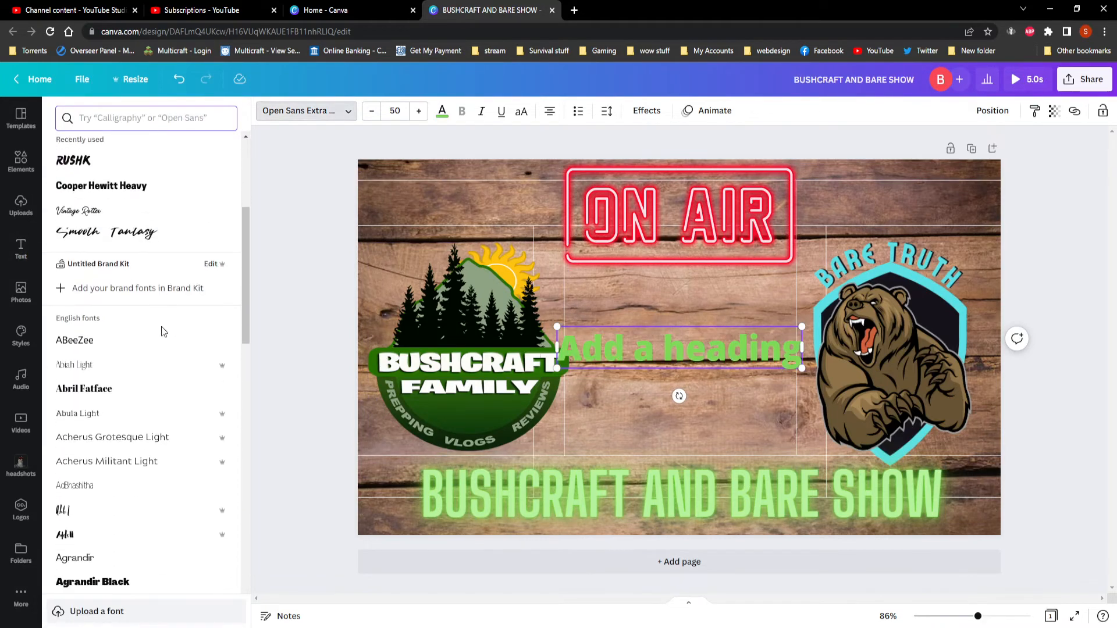
scroll(127, 373, "down", 3)
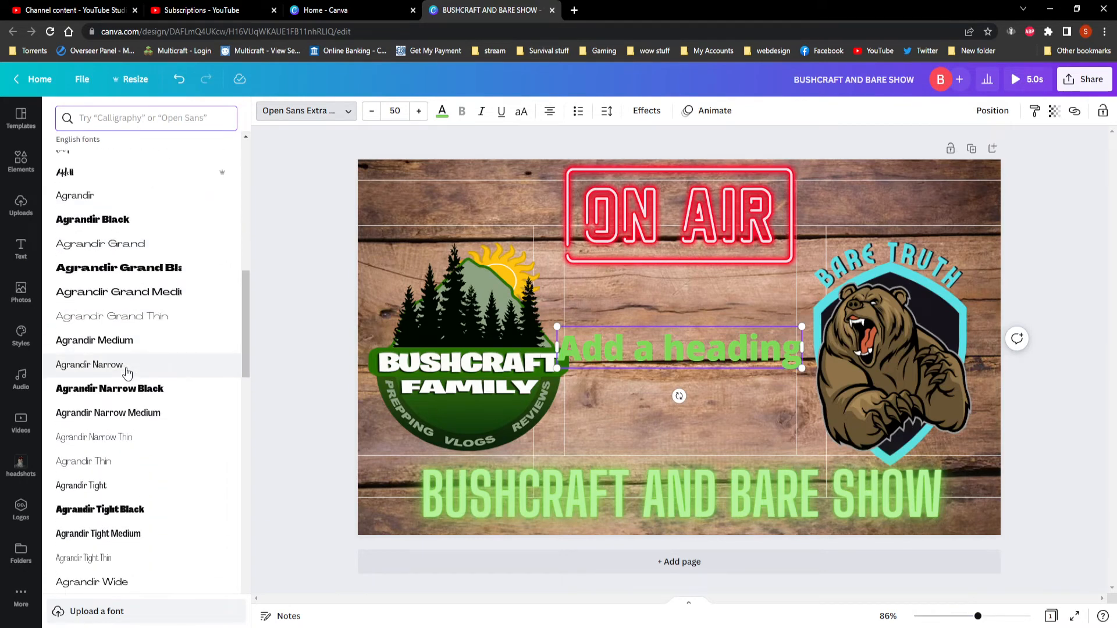
scroll(128, 372, "up", 1)
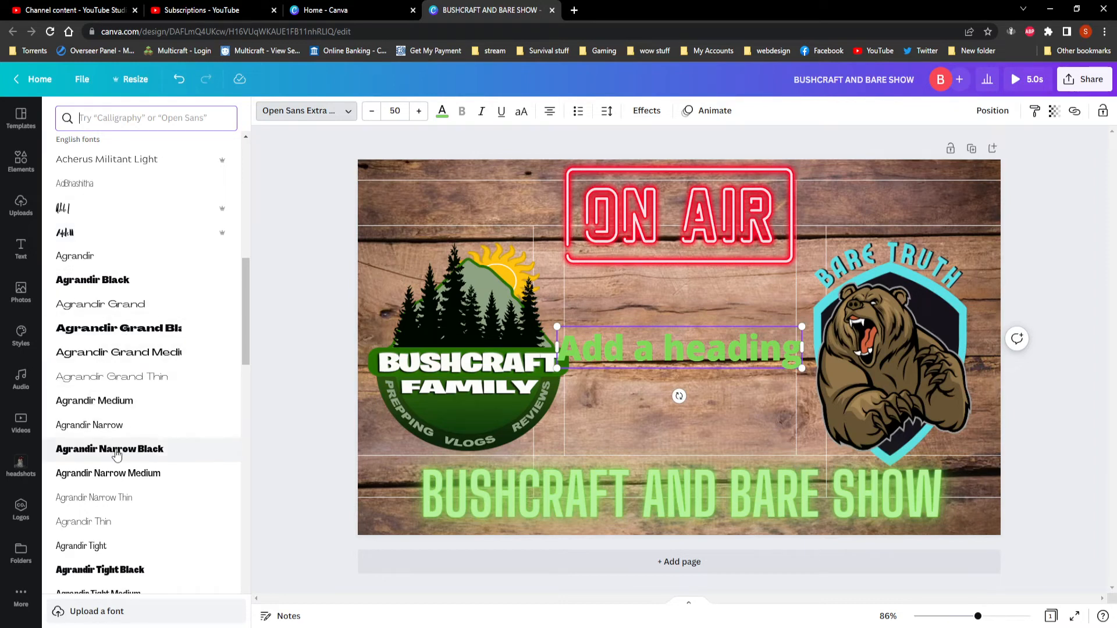
scroll(117, 381, "down", 6)
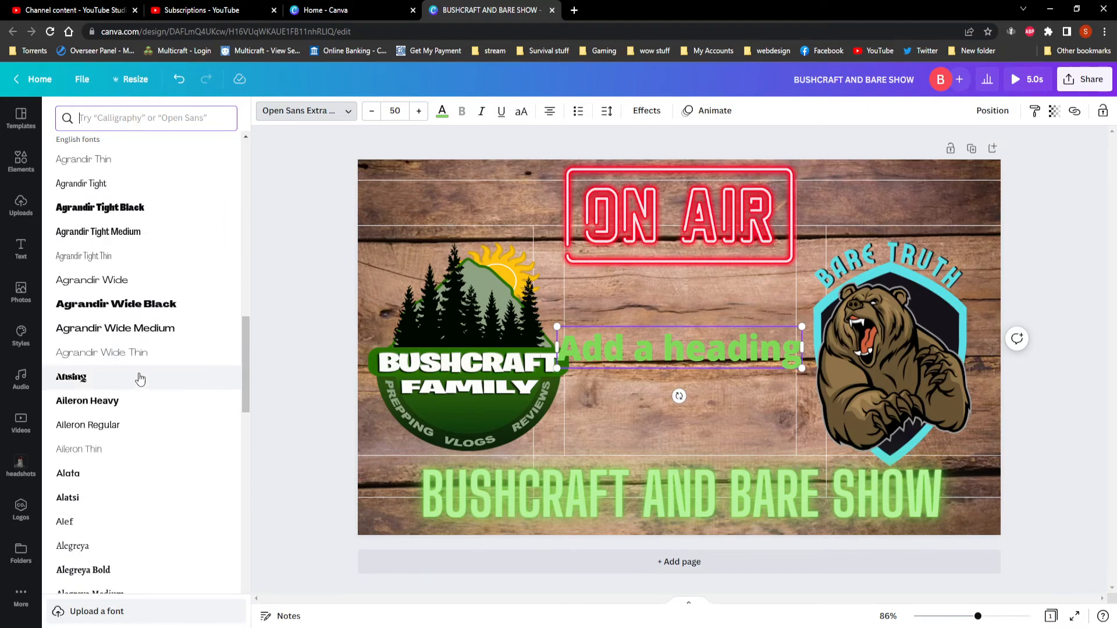
left_click(104, 406)
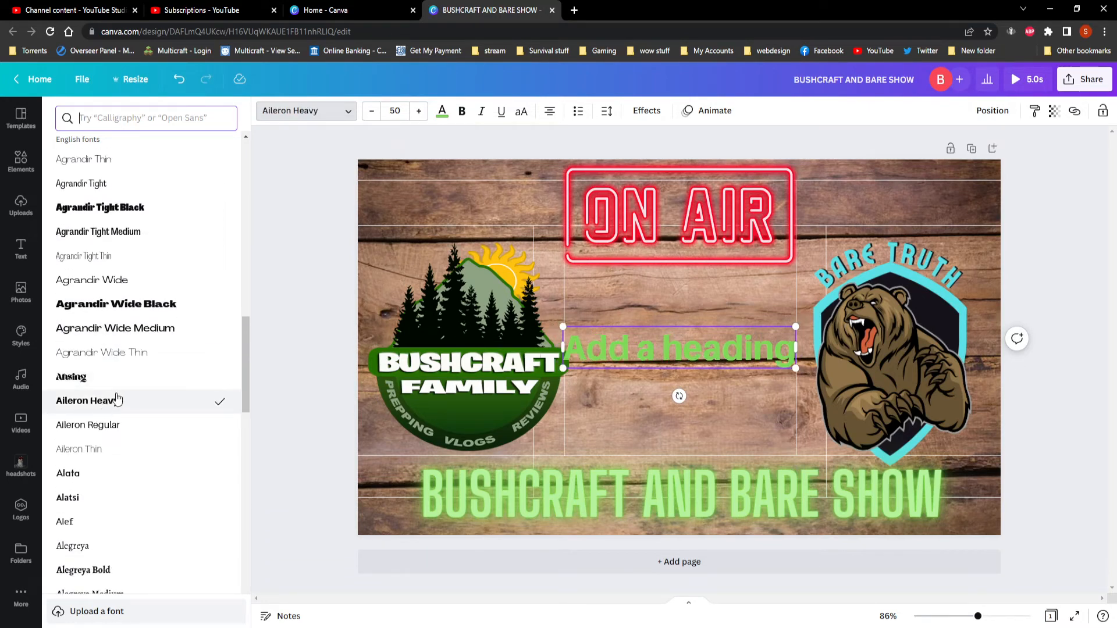
scroll(113, 398, "down", 2)
left_click(78, 428)
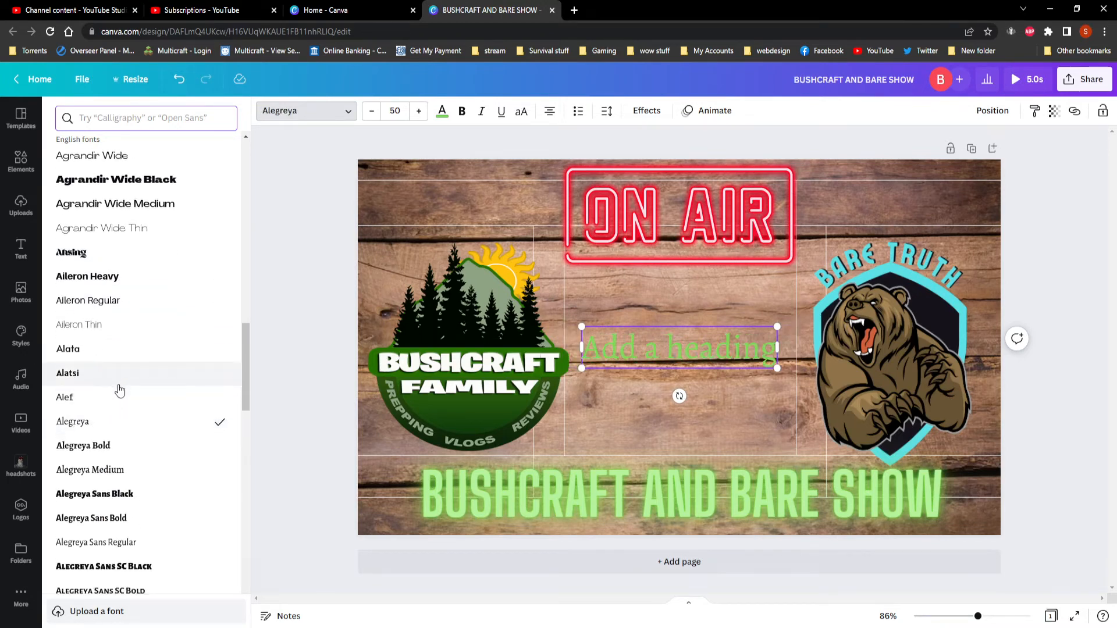
scroll(104, 408, "down", 3)
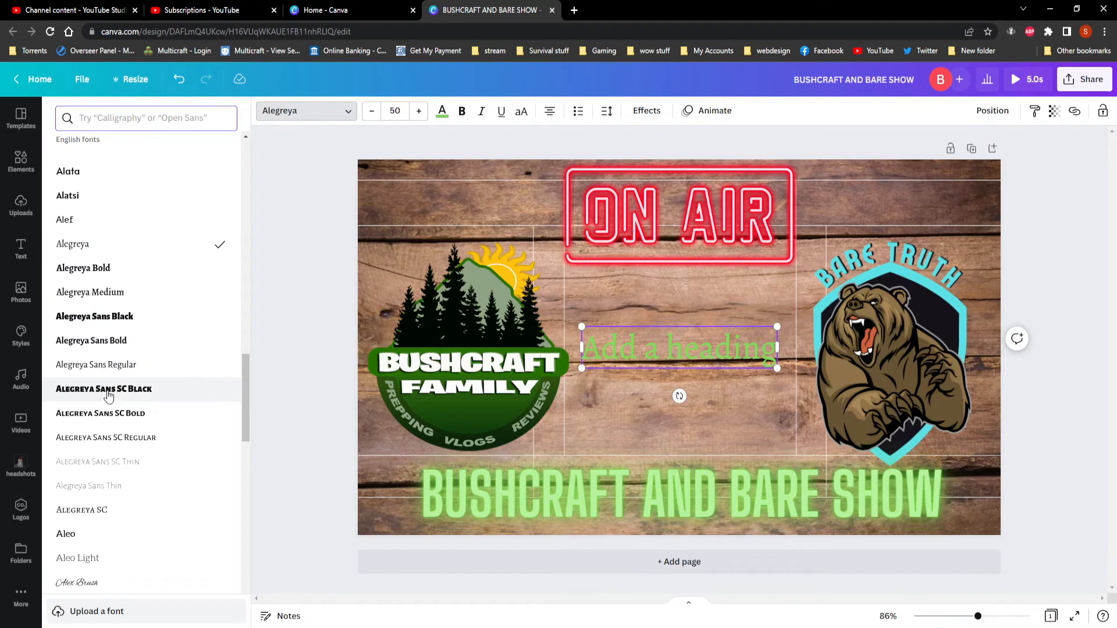
left_click(108, 396)
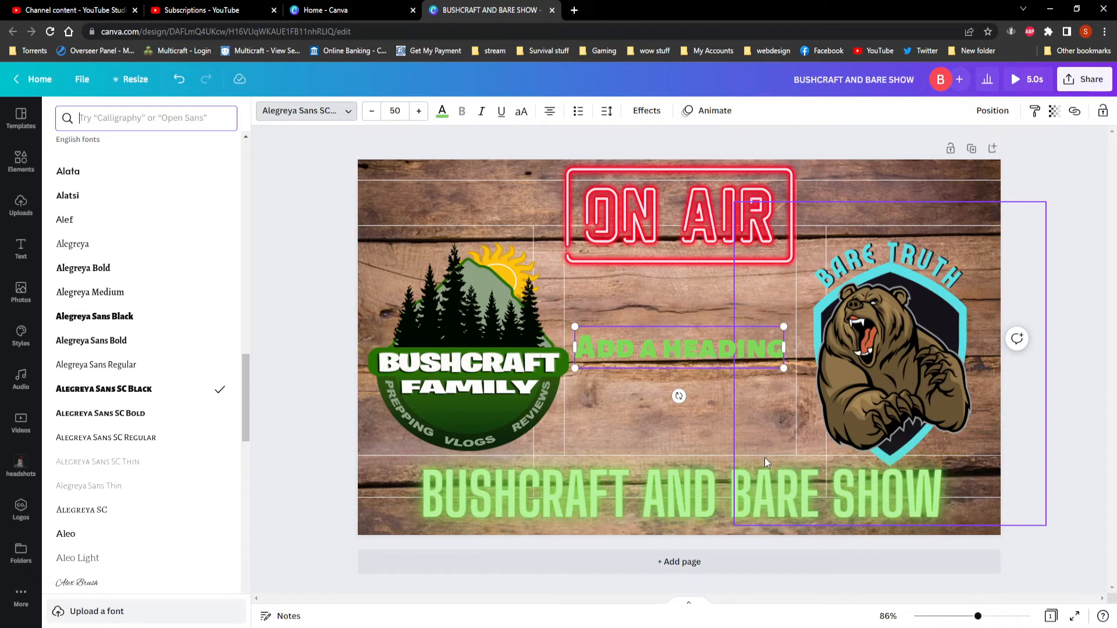
Replace the placeholder text of the central heading with TUE 7PM.
type("tUE")
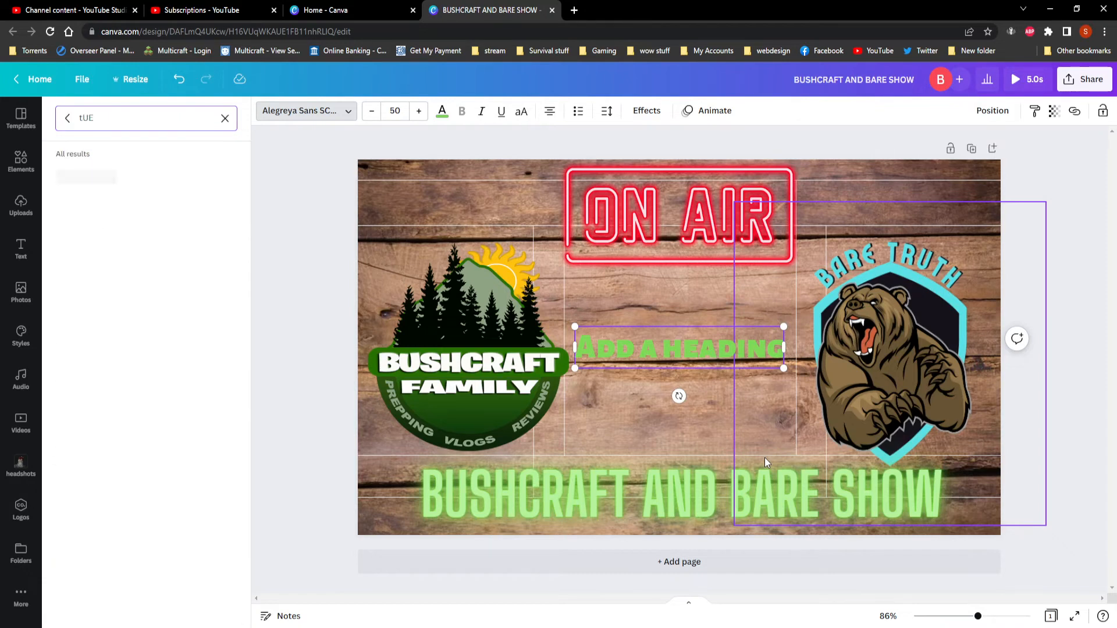
left_click(224, 119)
double_click(582, 342)
left_click(585, 343)
left_click_drag(580, 345, 770, 351)
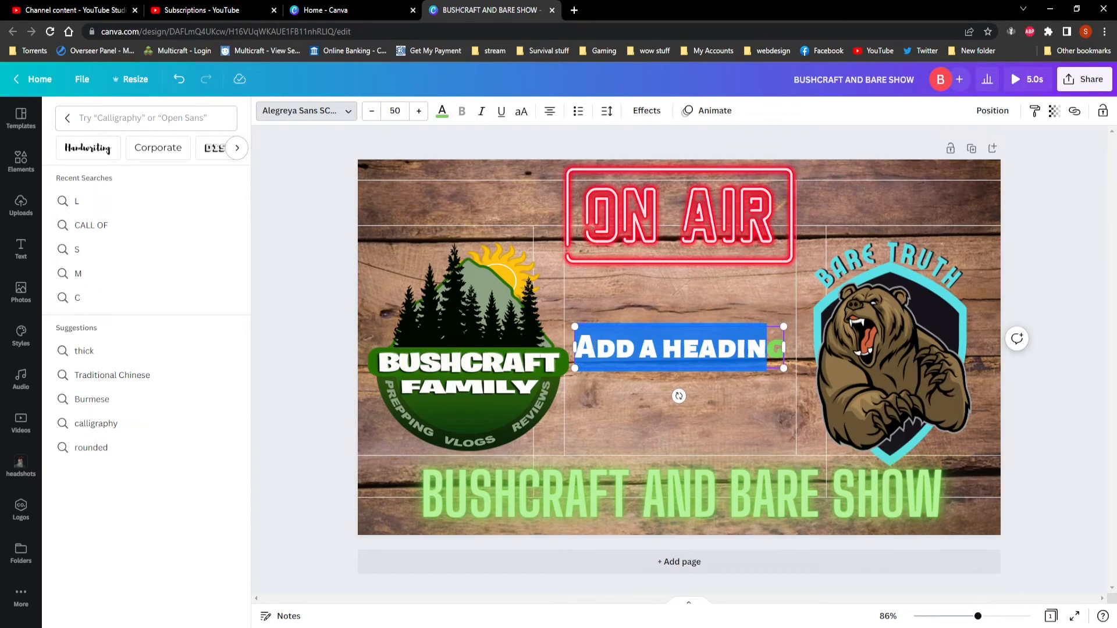
left_click(586, 345)
left_click_drag(588, 345, 780, 356)
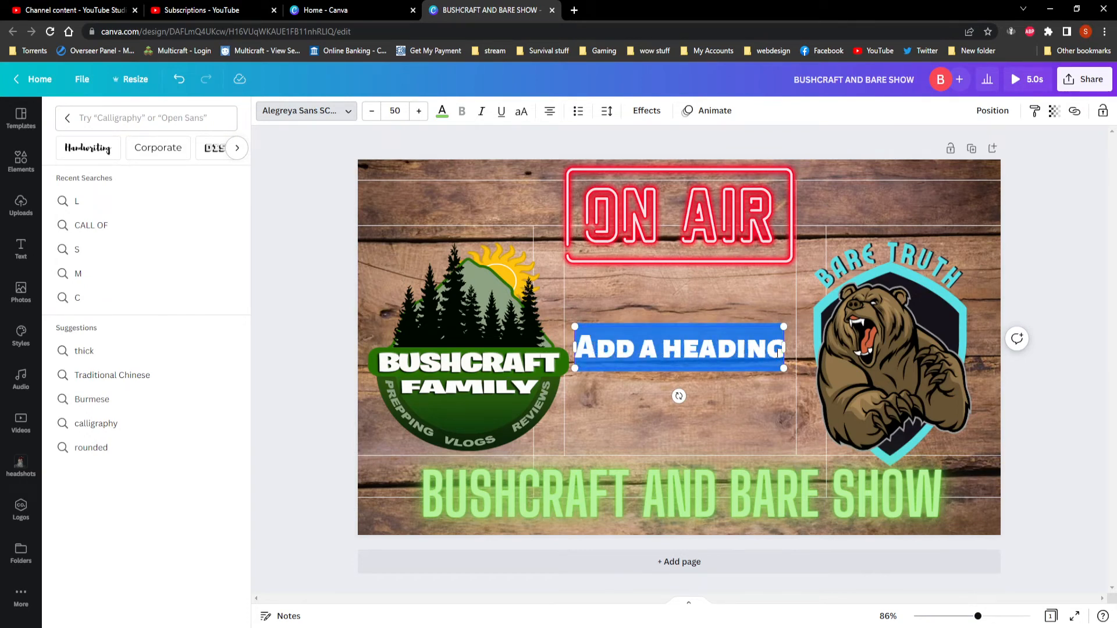
type("tUE")
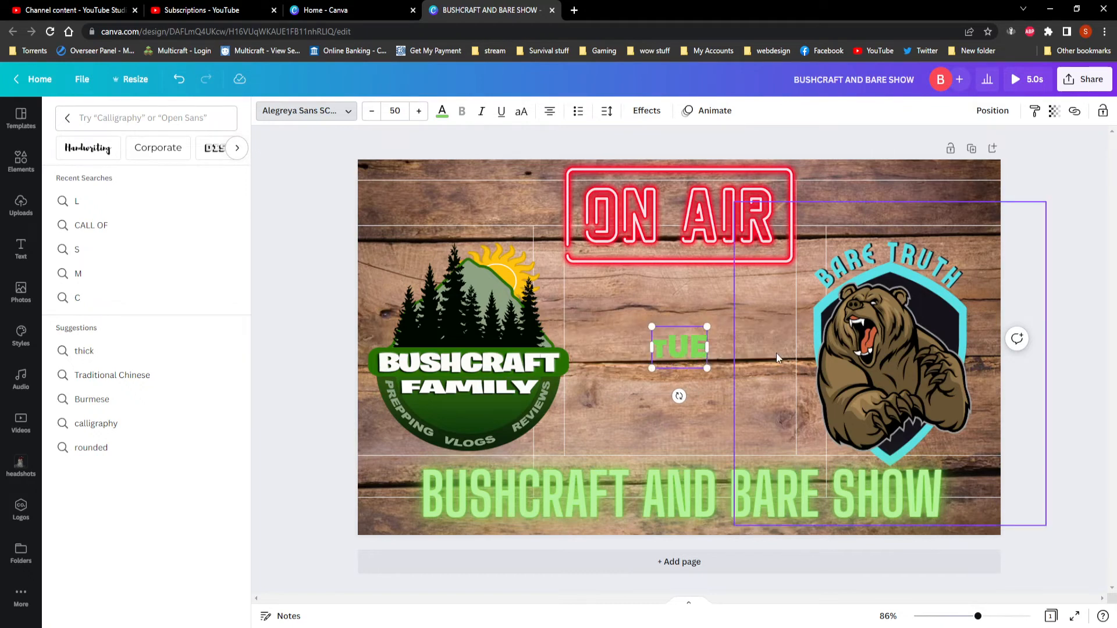
key("BackSpace")
key("BackSpace")
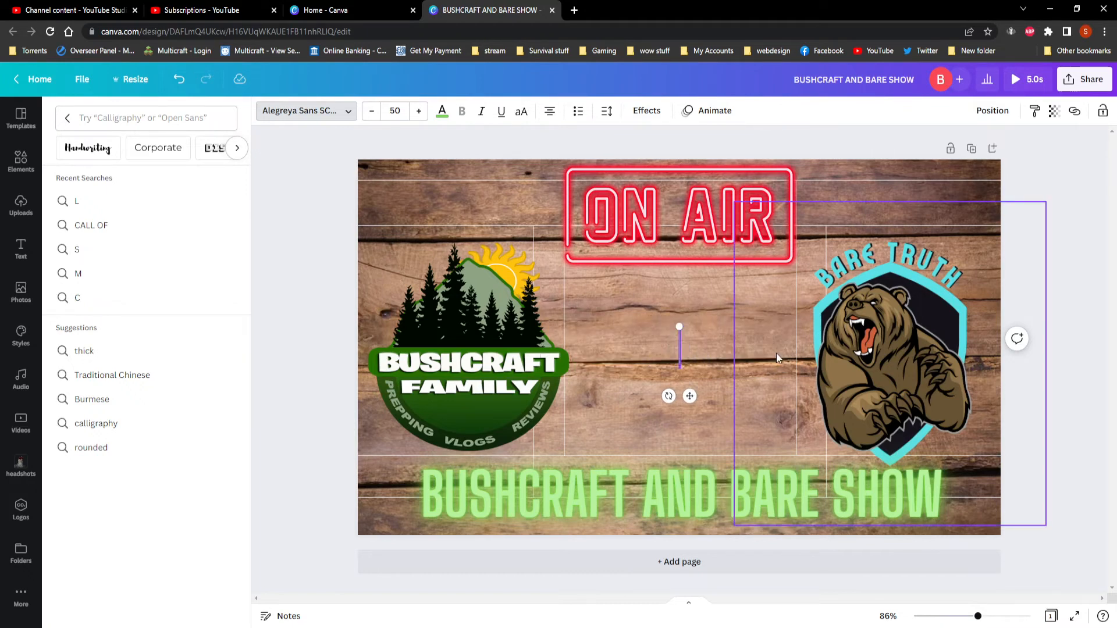
type("UE")
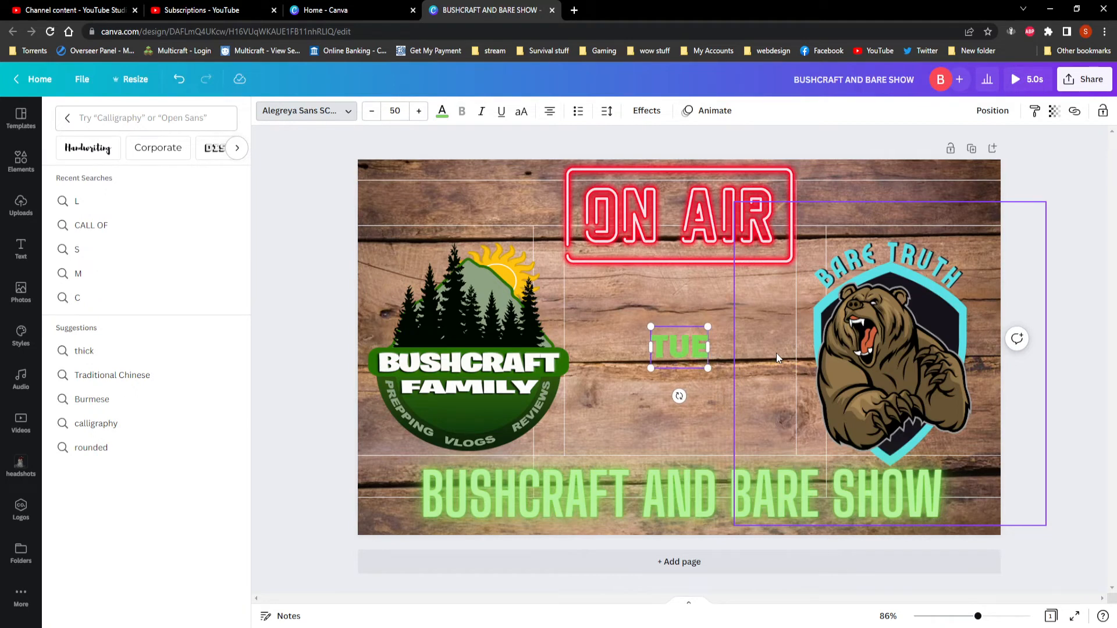
type(" 7")
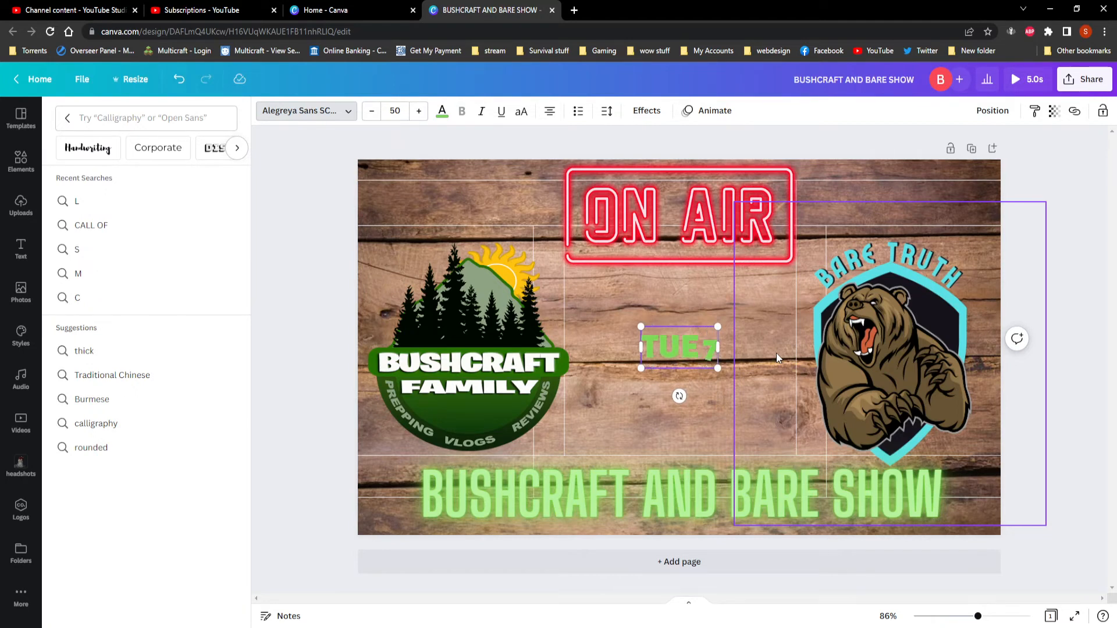
type("PM")
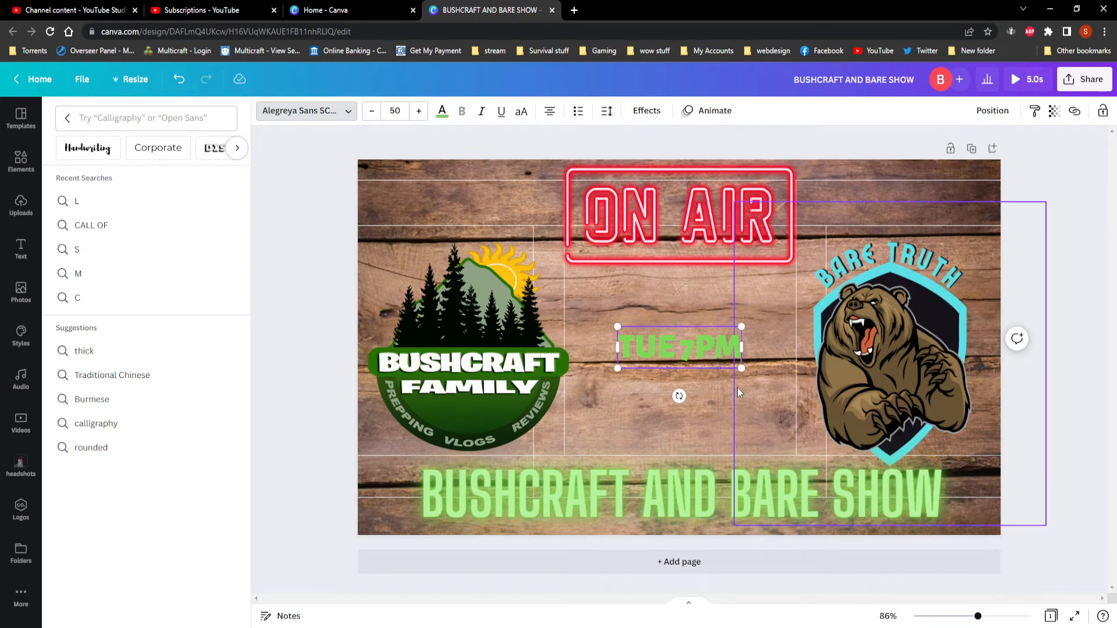
left_click(683, 414)
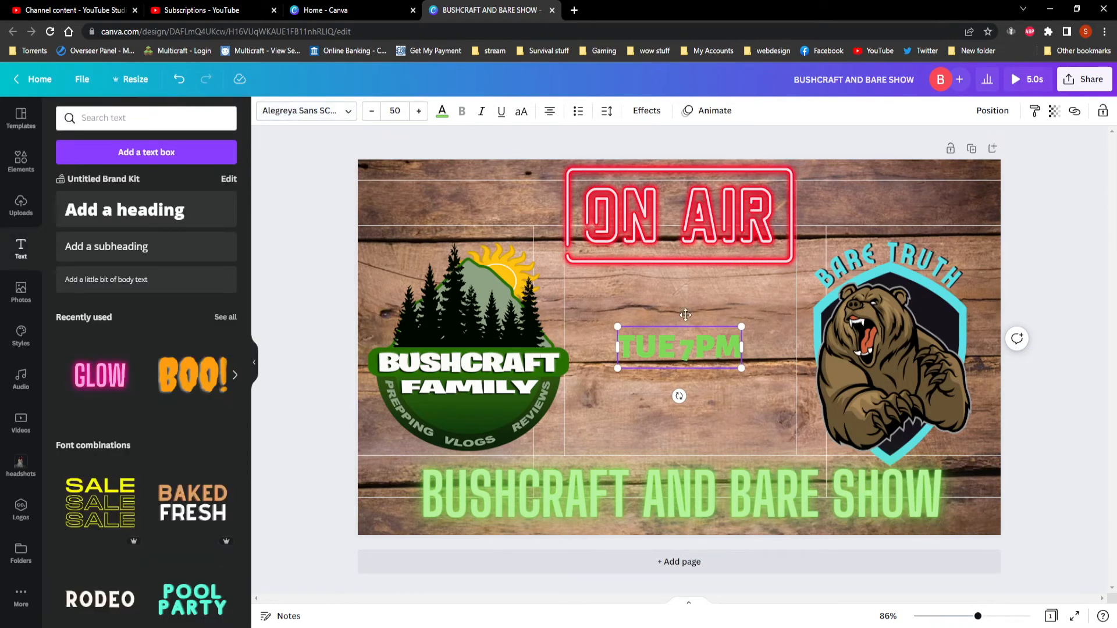
left_click(683, 294)
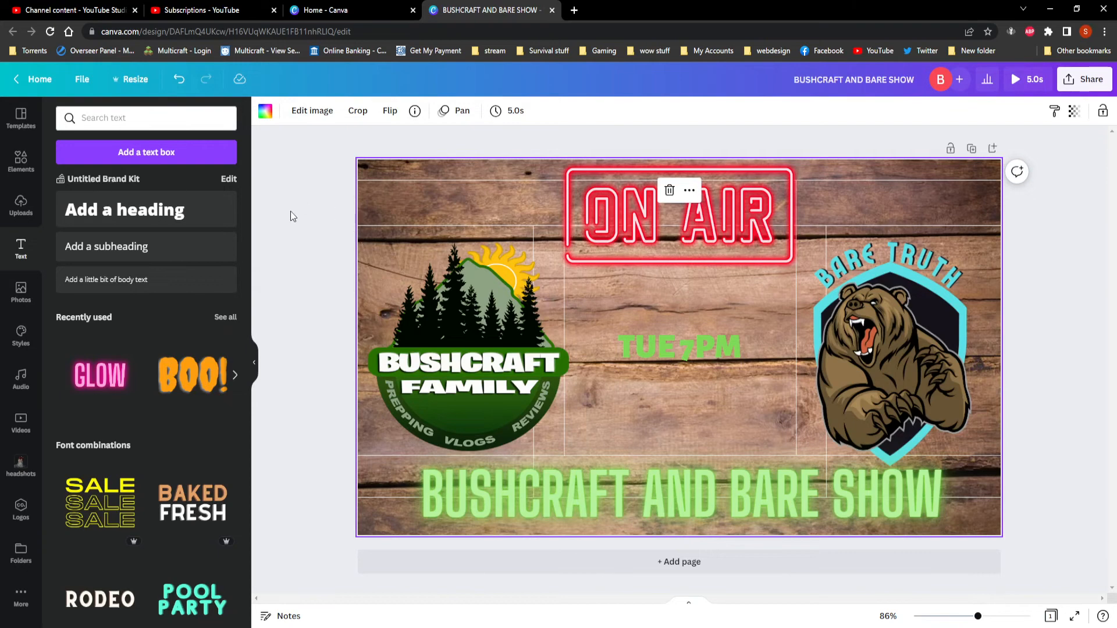
Search the elements for PARTY and add the fireworks burst graphic around the TUE 7PM text.
left_click(21, 160)
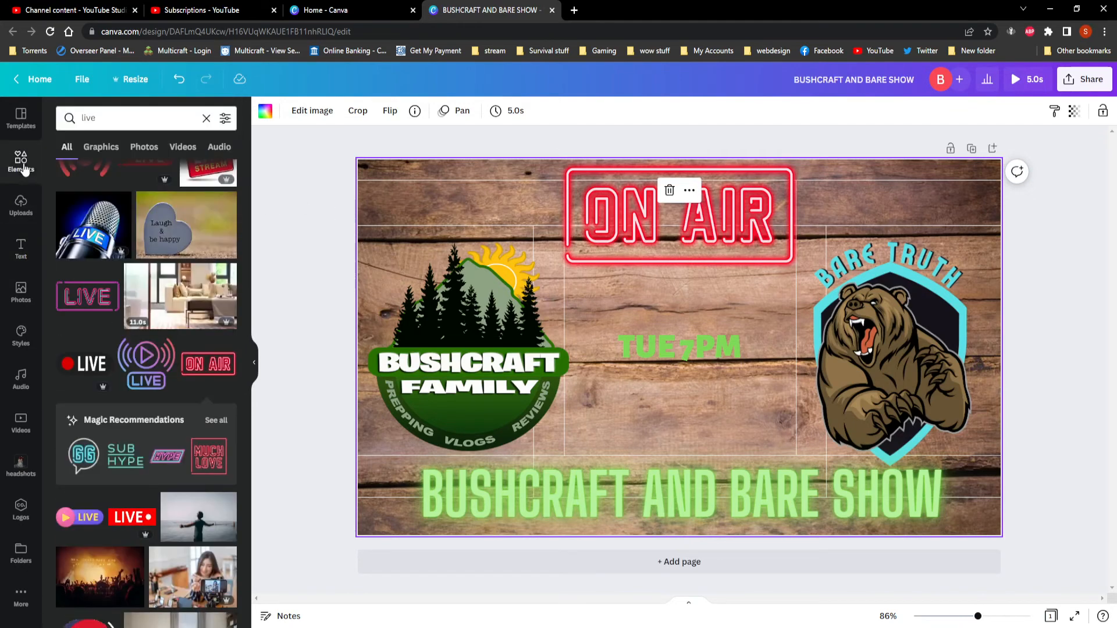
left_click(206, 119)
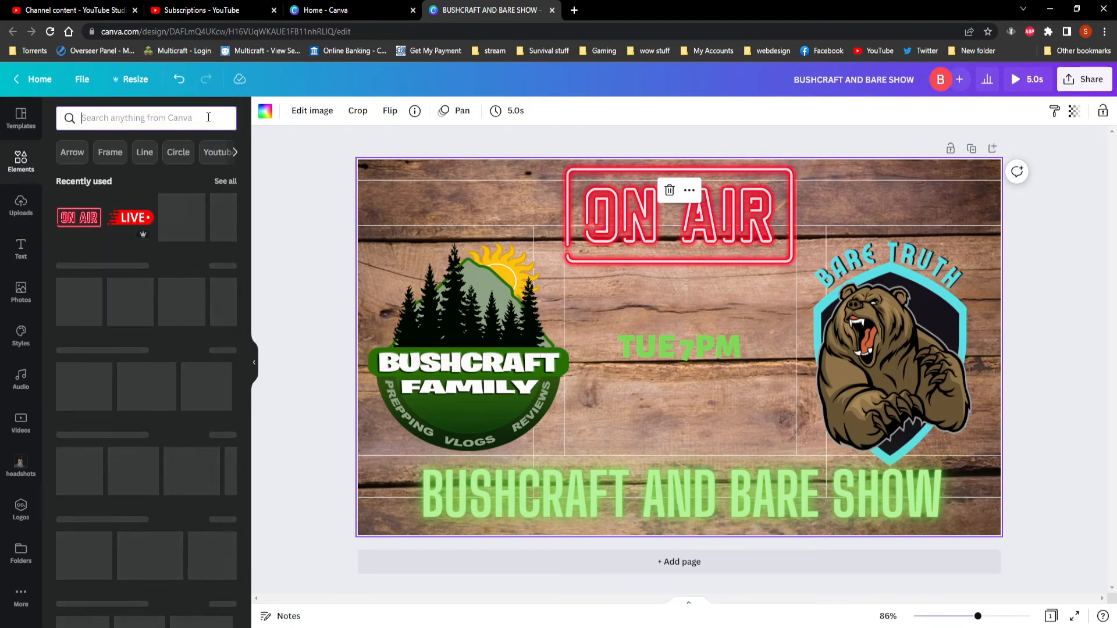
scroll(157, 269, "down", 10)
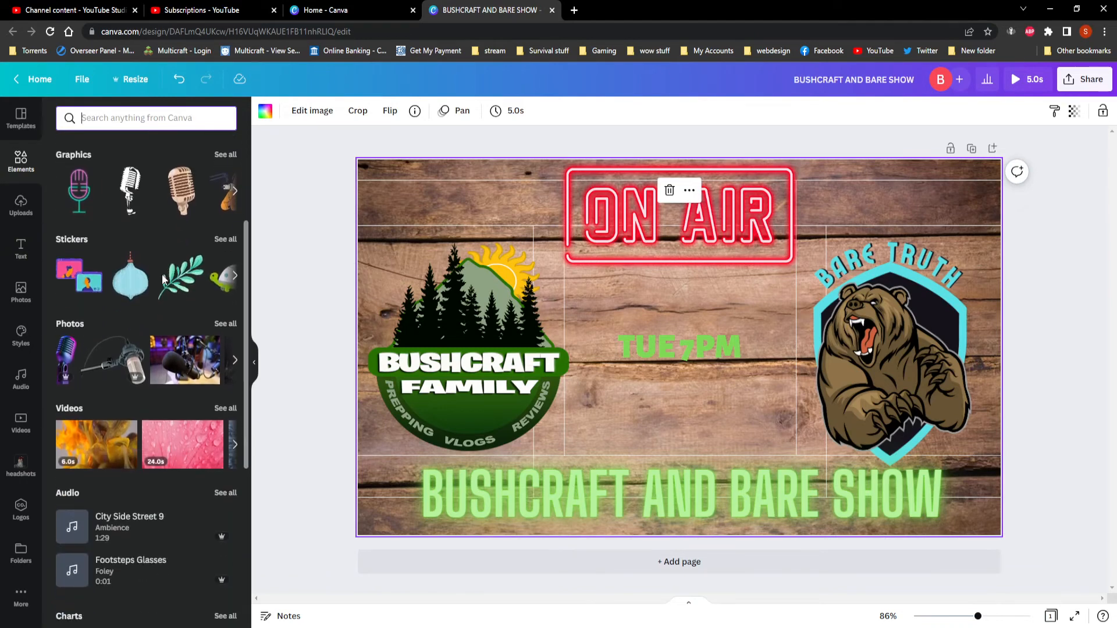
scroll(156, 325, "down", 5)
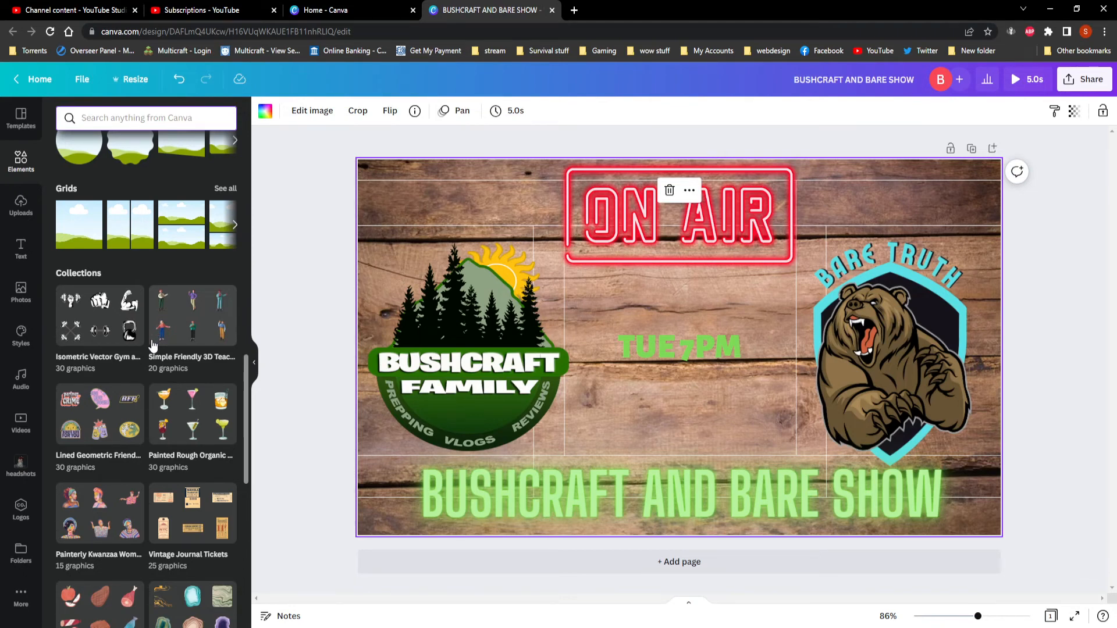
scroll(123, 364, "up", 4)
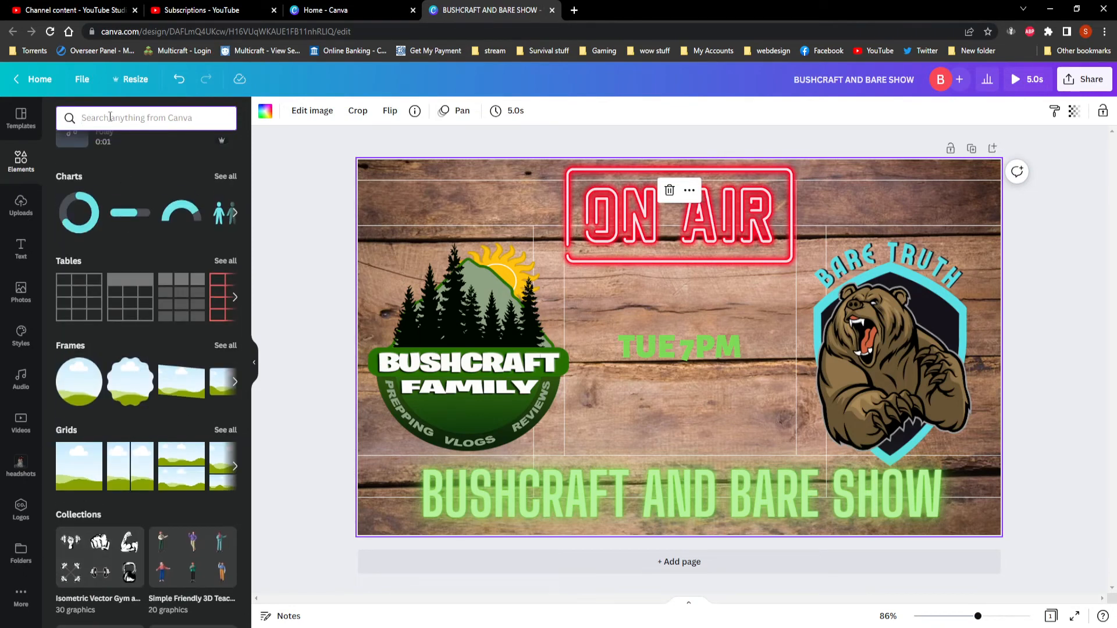
type("PARTY")
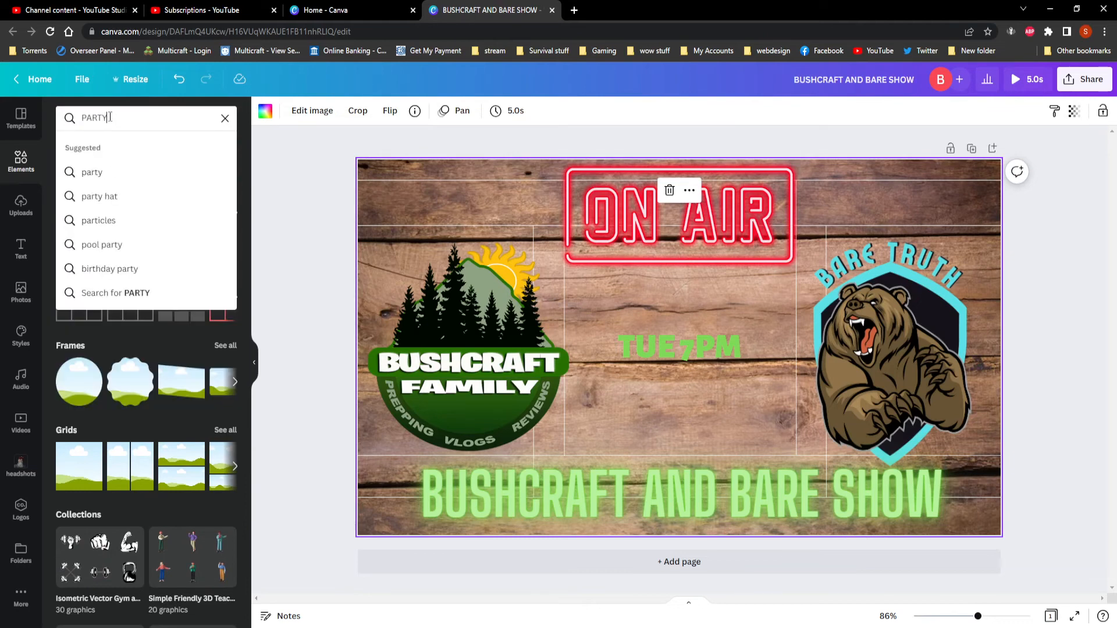
key("Return")
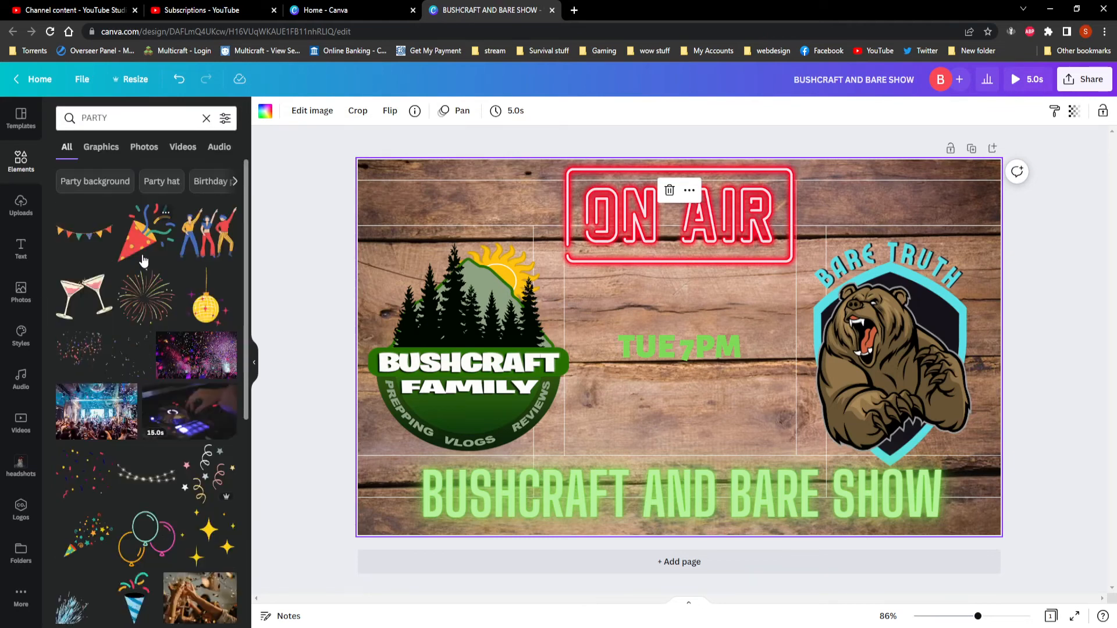
left_click(140, 301)
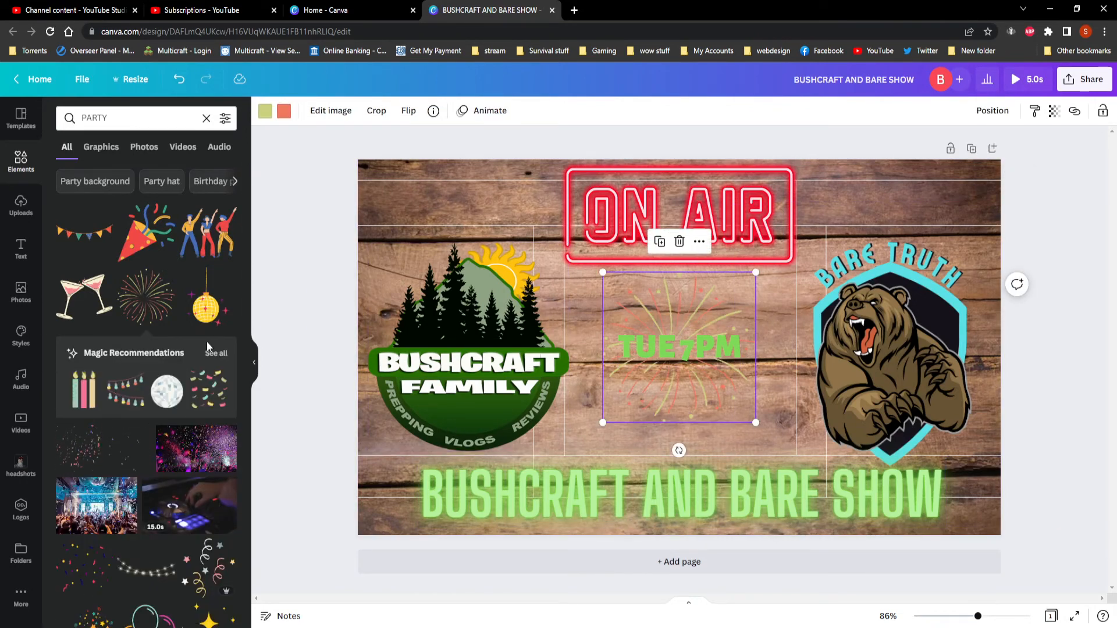
Add the bunch of multicoloured balloons from the party results and place it over the upper part of the BUSHCRAFT FAMILY logo.
scroll(187, 352, "down", 4)
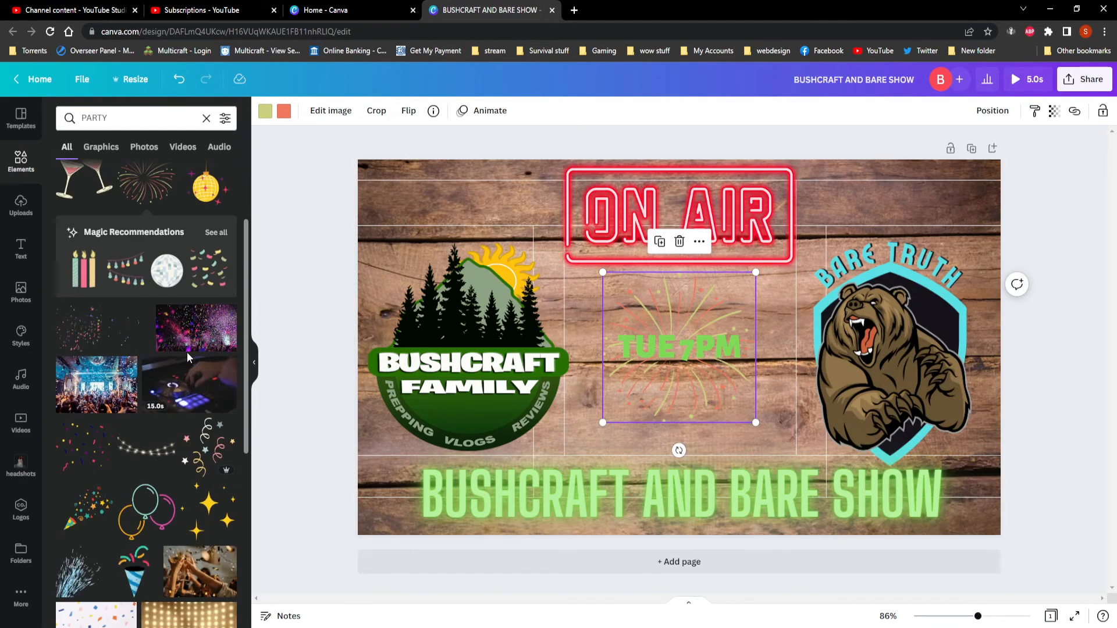
scroll(187, 352, "down", 3)
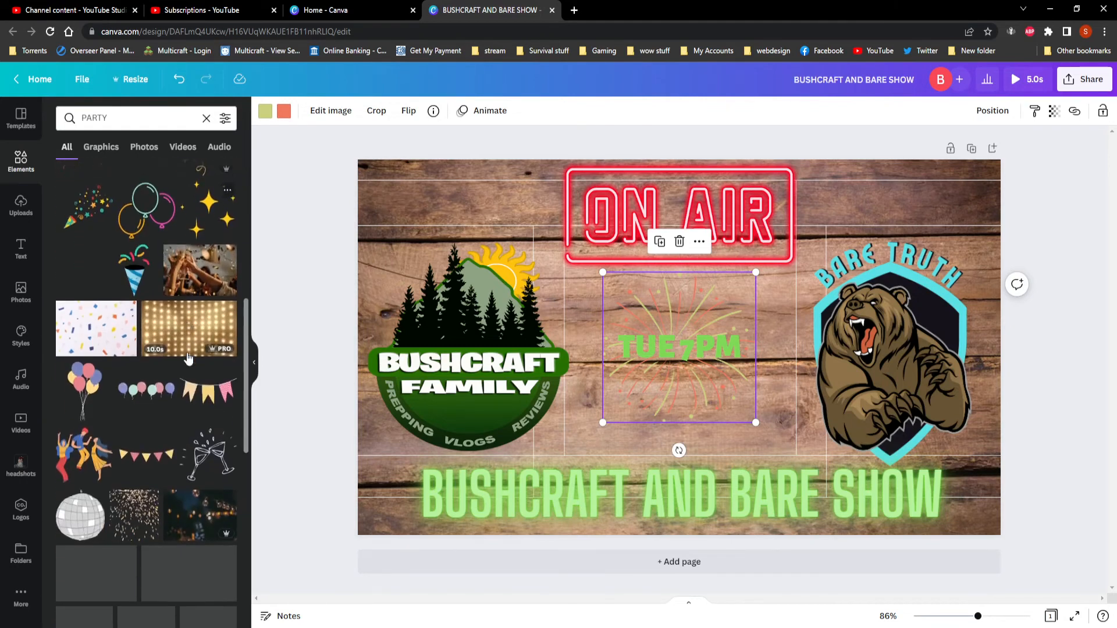
left_click(86, 389)
left_click_drag(682, 304, 408, 193)
left_click_drag(403, 262, 464, 263)
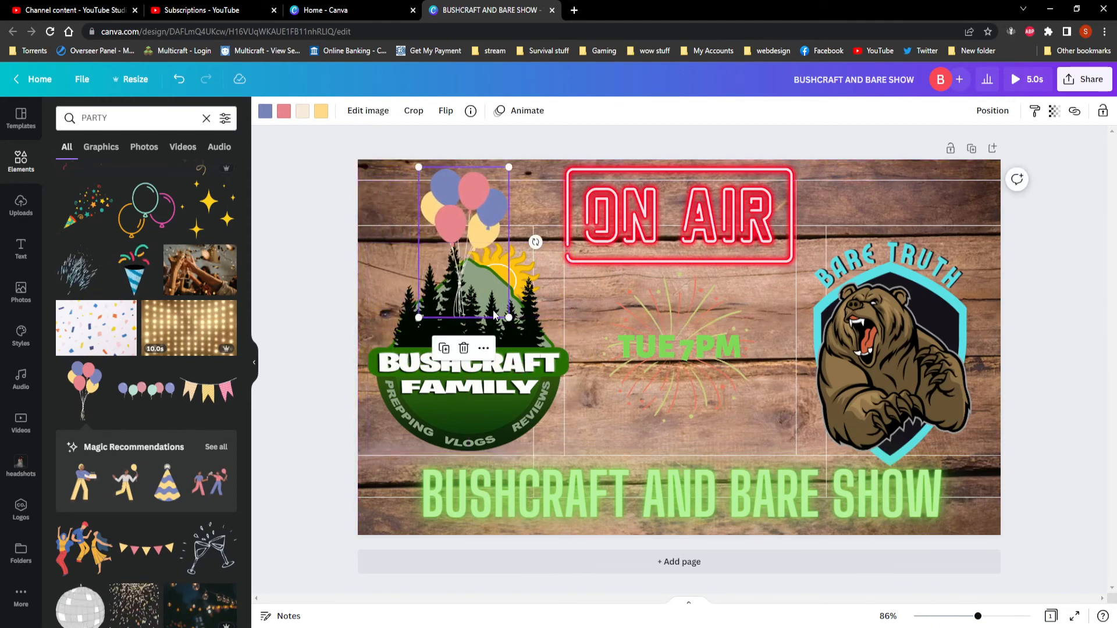
Recolour the balloon bunch with green, light grey and purple balloons and dark blue strings, and nudge it up to the page's upper edge.
left_click(266, 112)
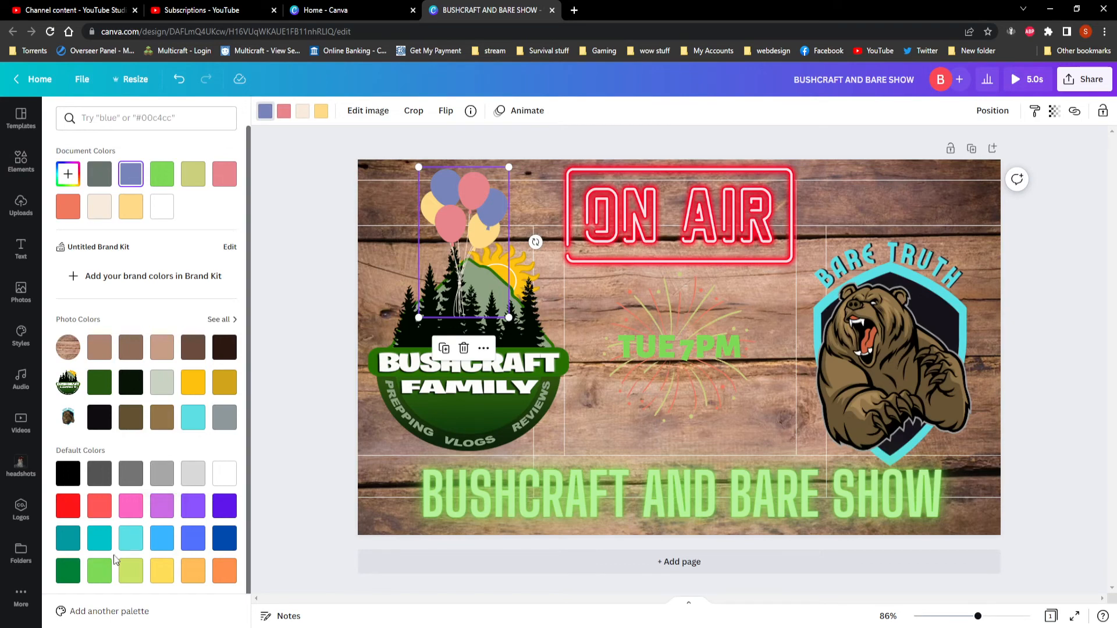
left_click(98, 571)
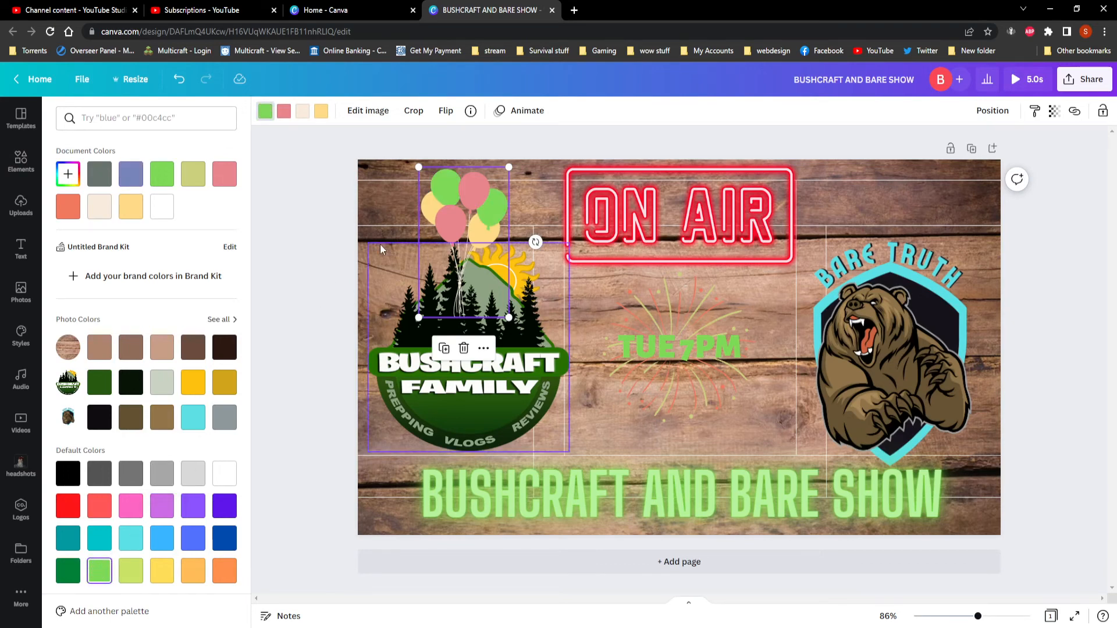
left_click(285, 116)
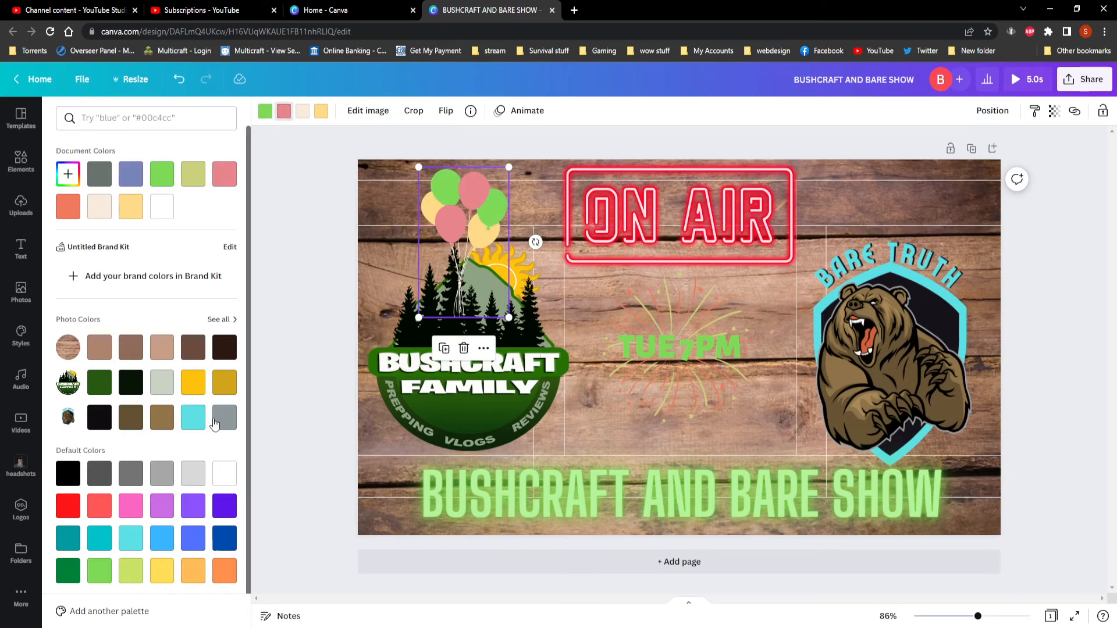
left_click(192, 478)
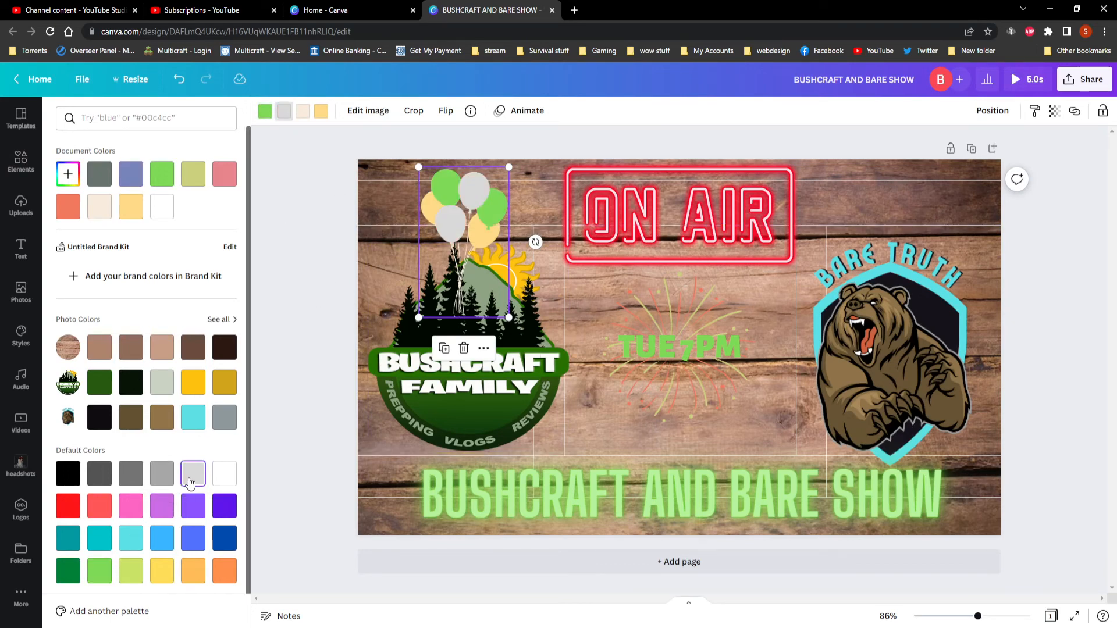
left_click(307, 112)
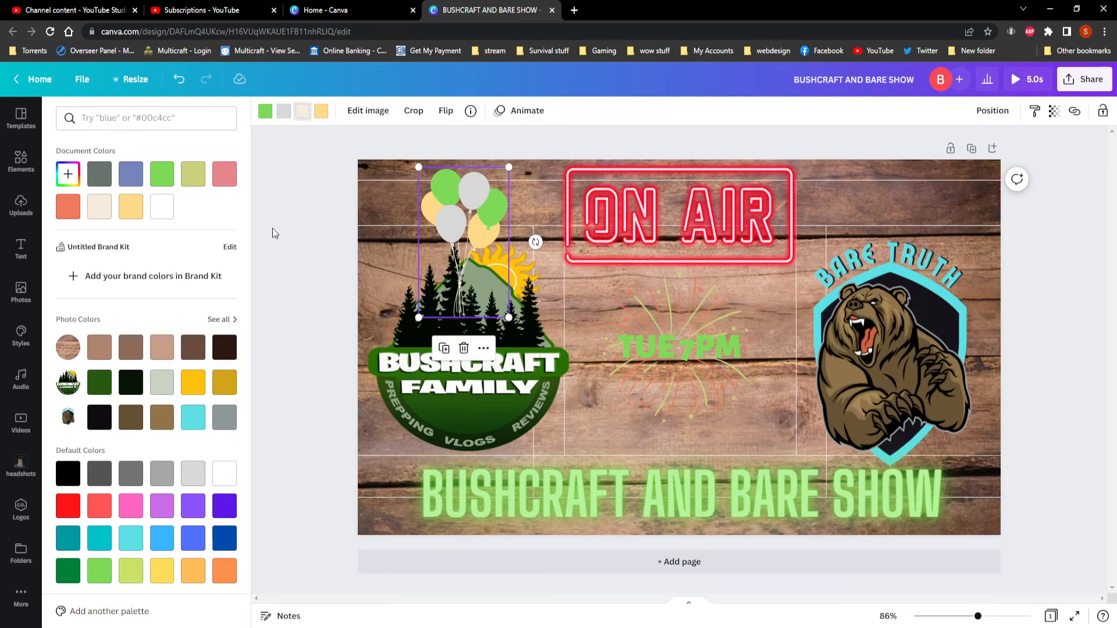
left_click(230, 548)
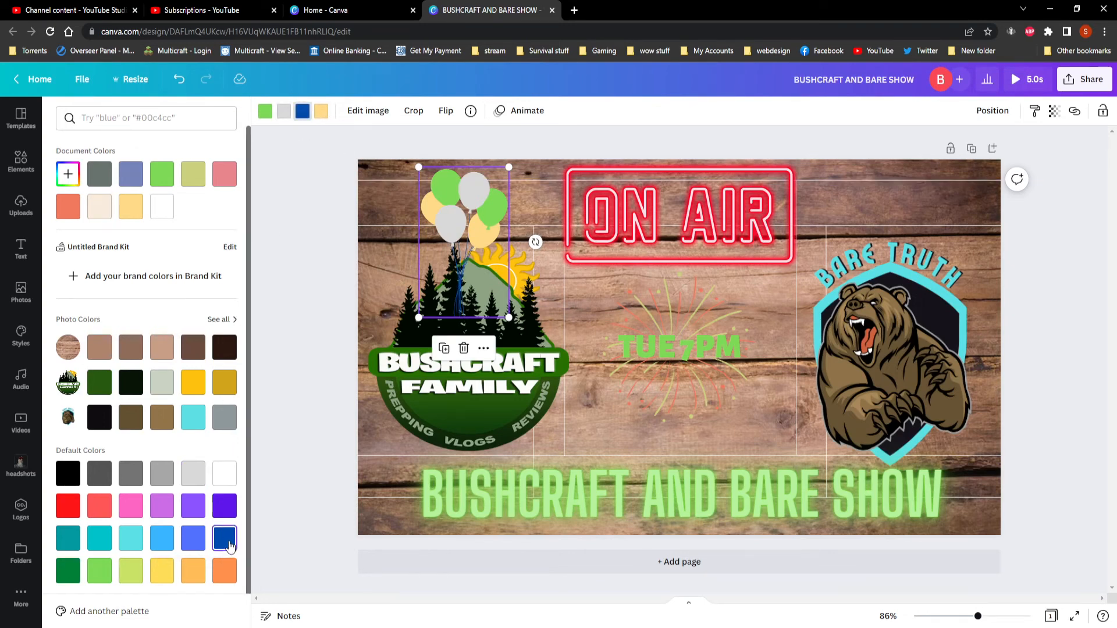
left_click(322, 112)
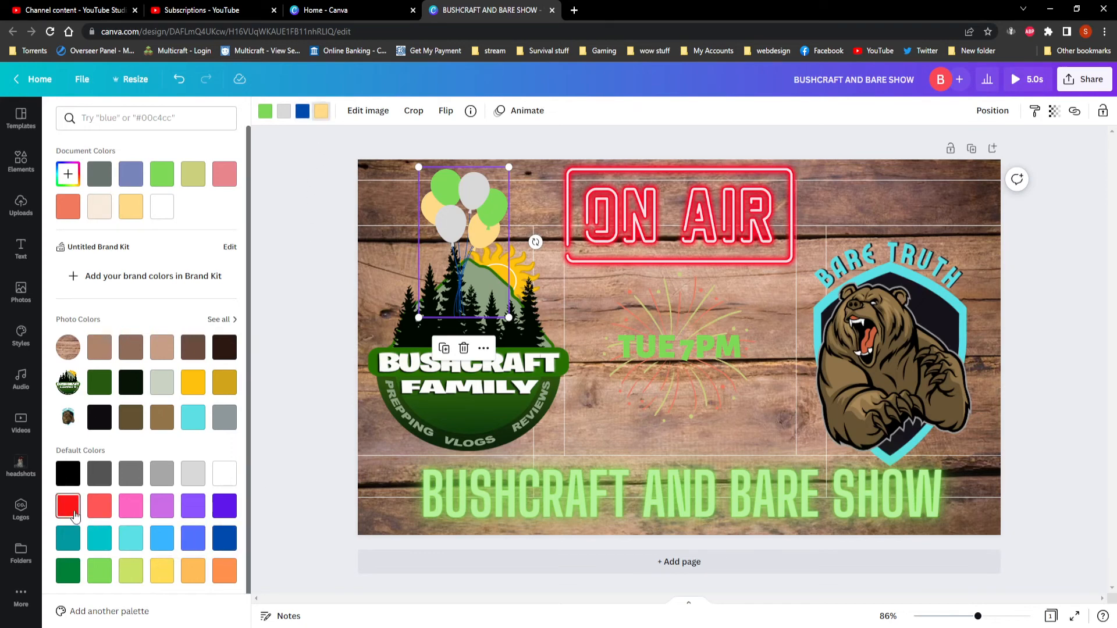
left_click(163, 507)
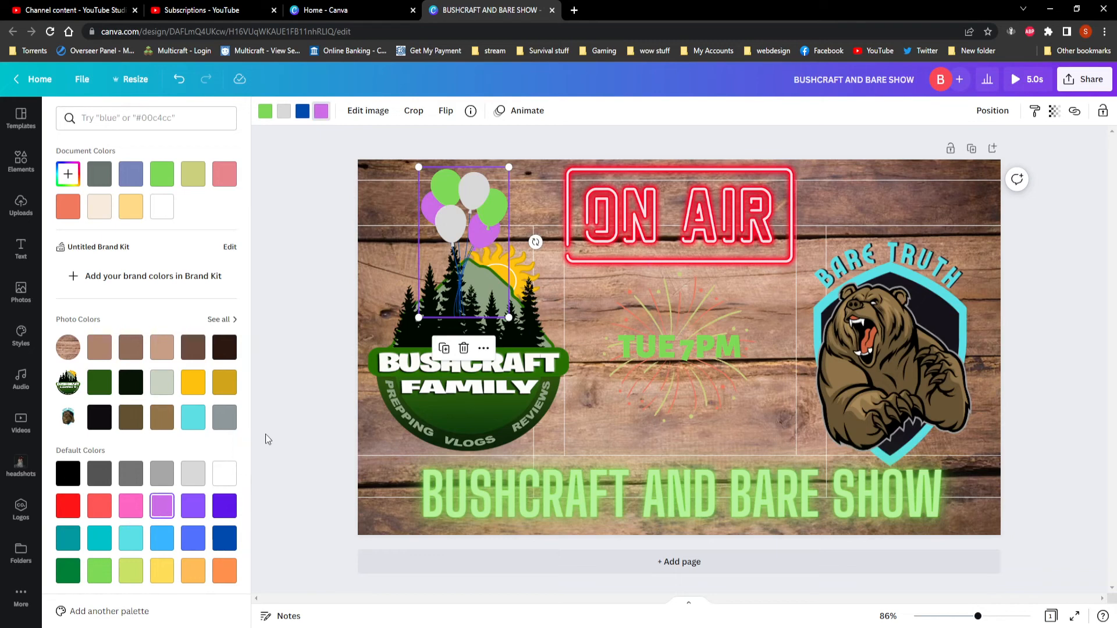
left_click(322, 306)
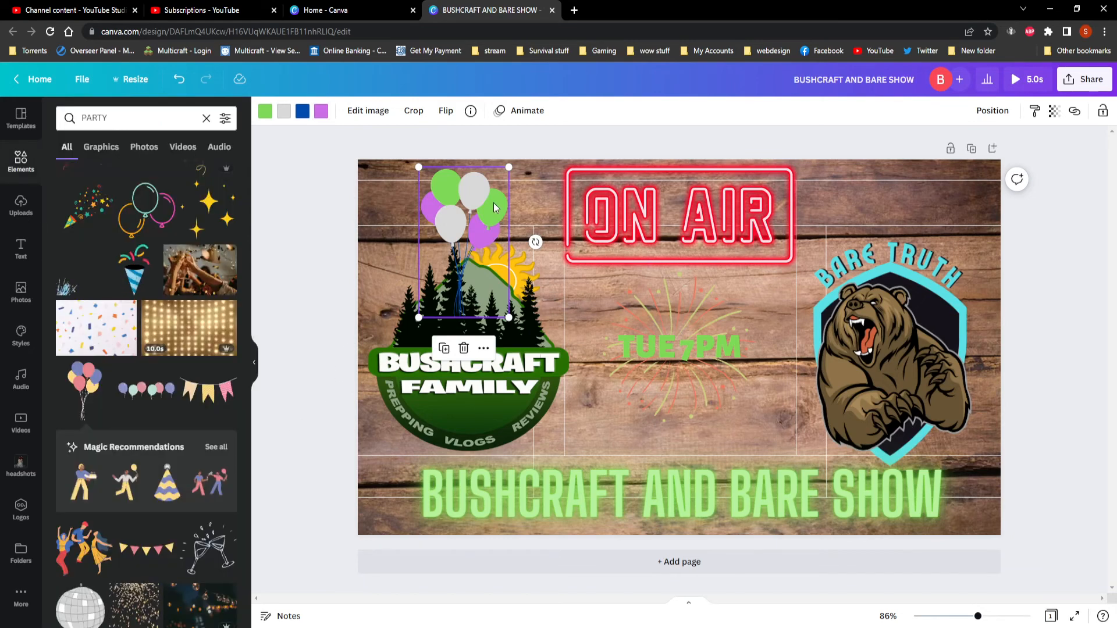
mouse_move(491, 201)
left_mouse_down()
mouse_move(466, 199)
mouse_move(494, 195)
left_mouse_up()
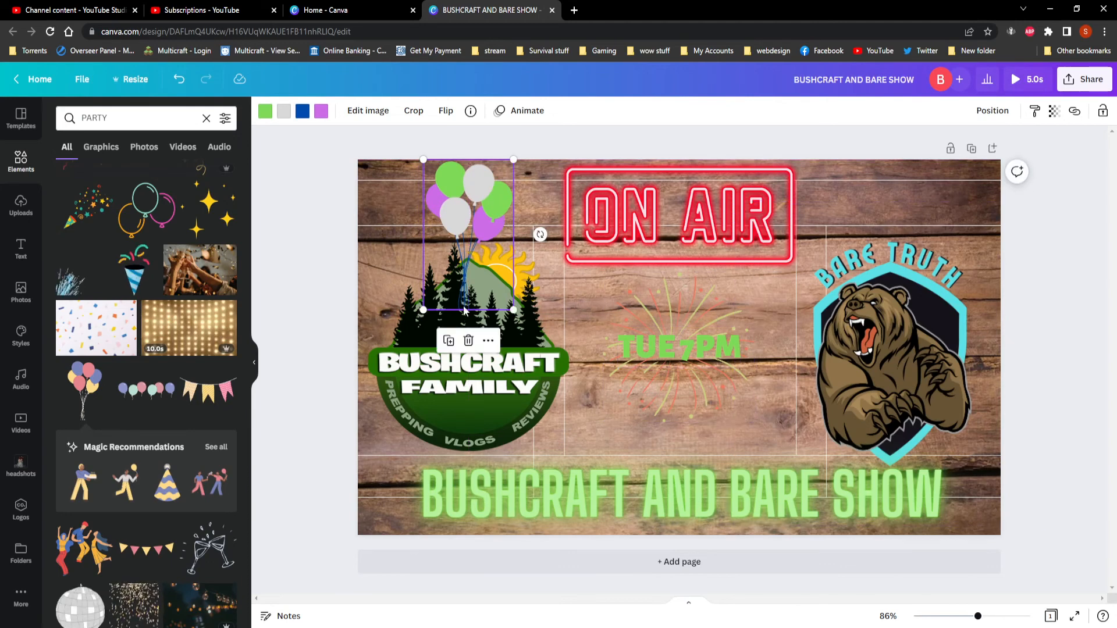
Browse further through the party elements and add the hanging gold star garland to the design.
scroll(162, 374, "down", 4)
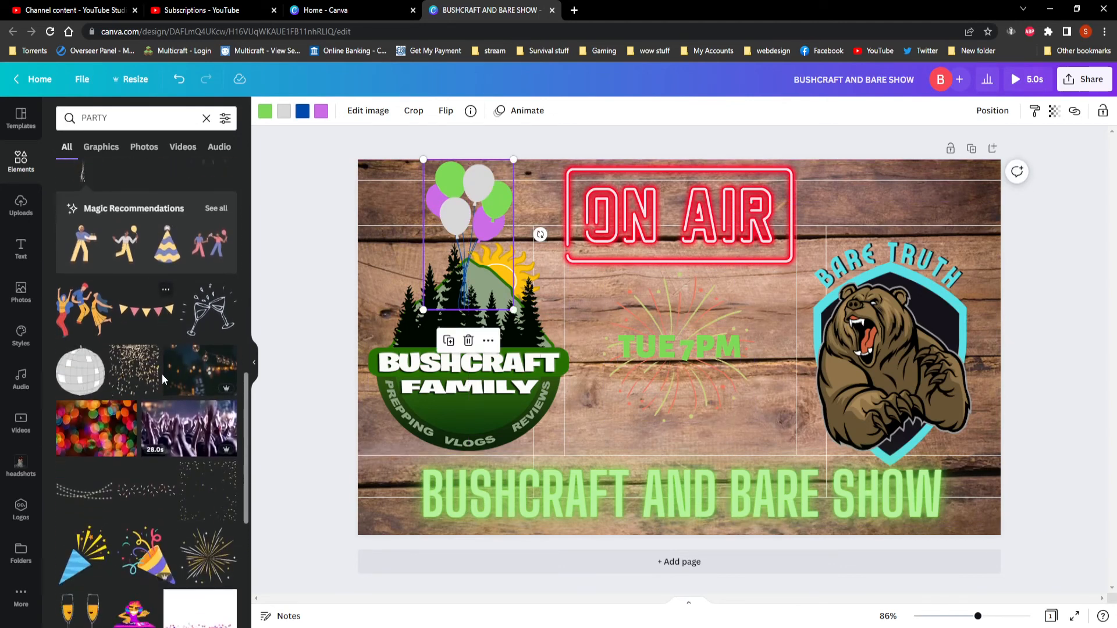
scroll(162, 383, "up", 4)
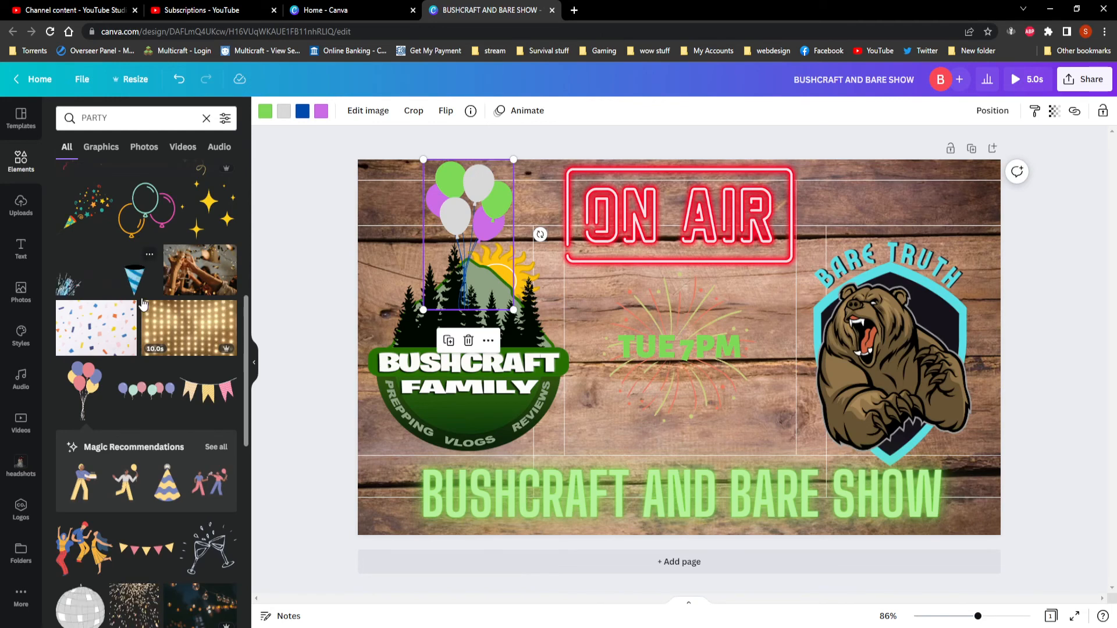
scroll(145, 357, "down", 4)
scroll(149, 361, "down", 8)
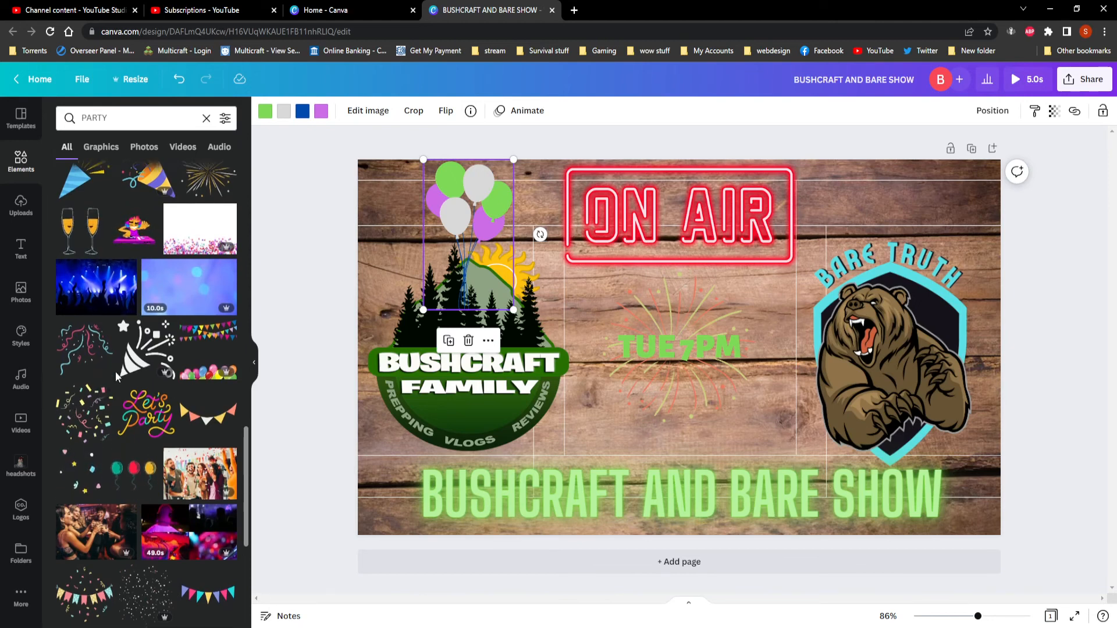
scroll(160, 442, "down", 3)
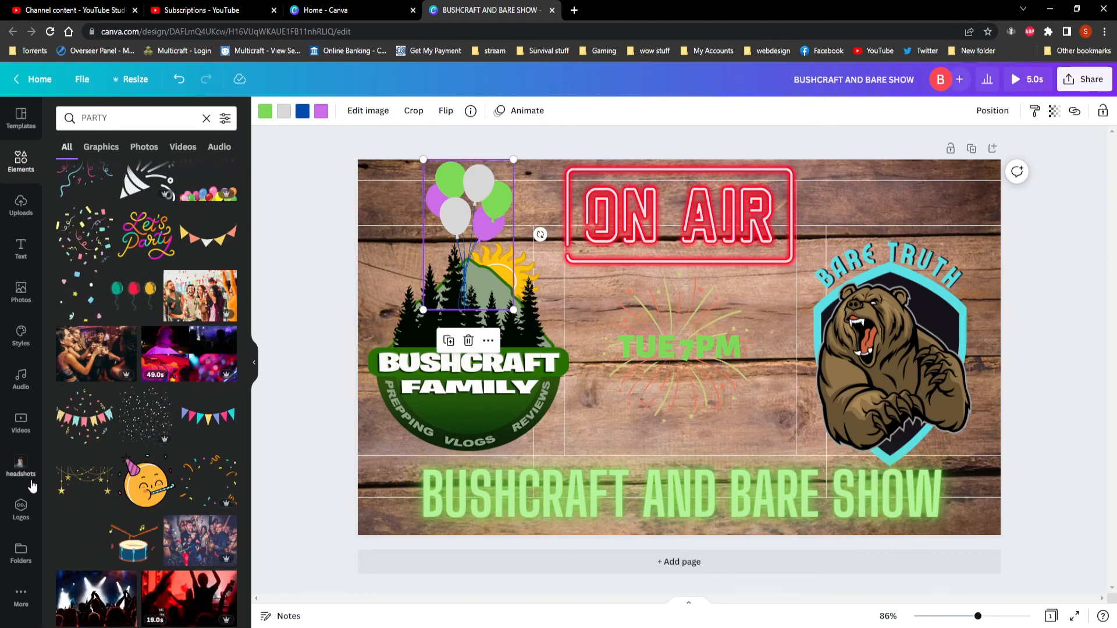
left_click(78, 477)
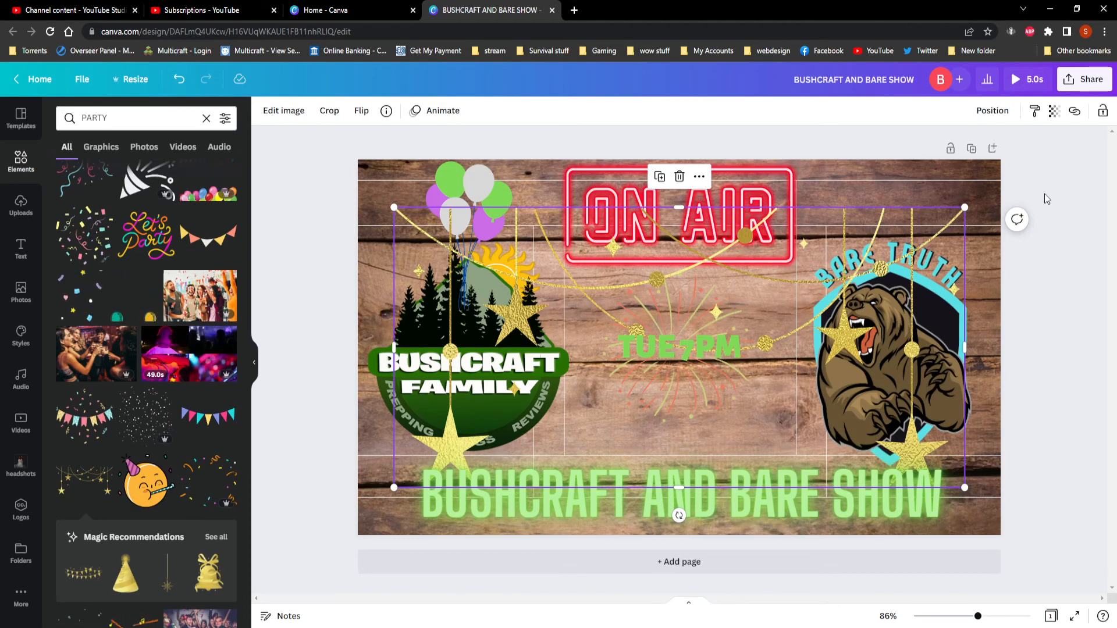
Download the finished thumbnail as a JPG file and dismiss the download notice.
left_click(1082, 83)
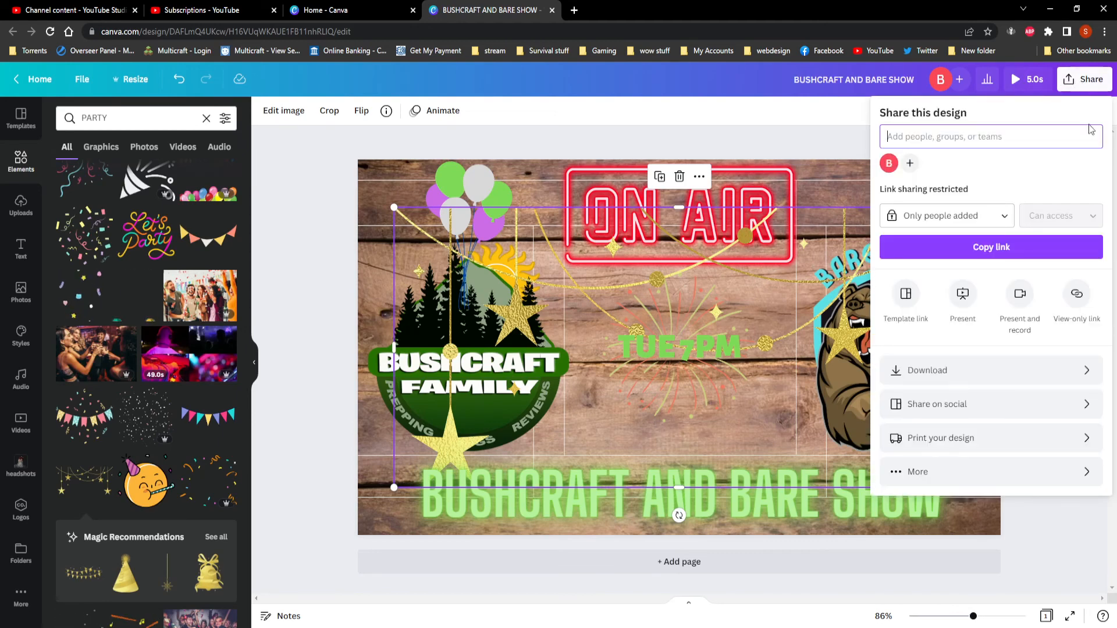
left_click(935, 369)
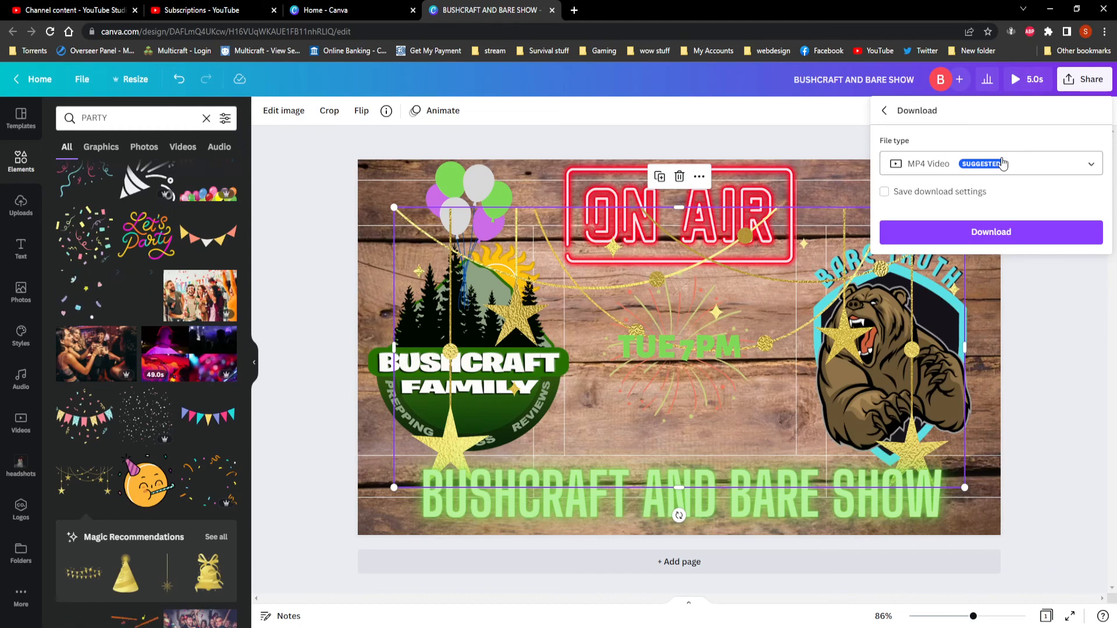
left_click(1003, 164)
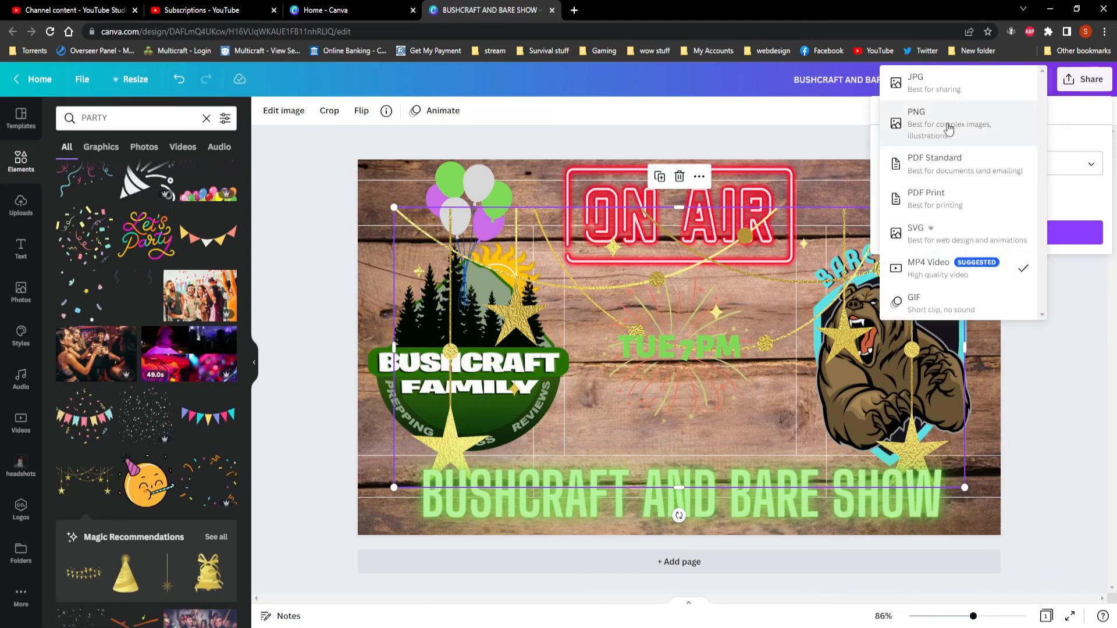
left_click(934, 86)
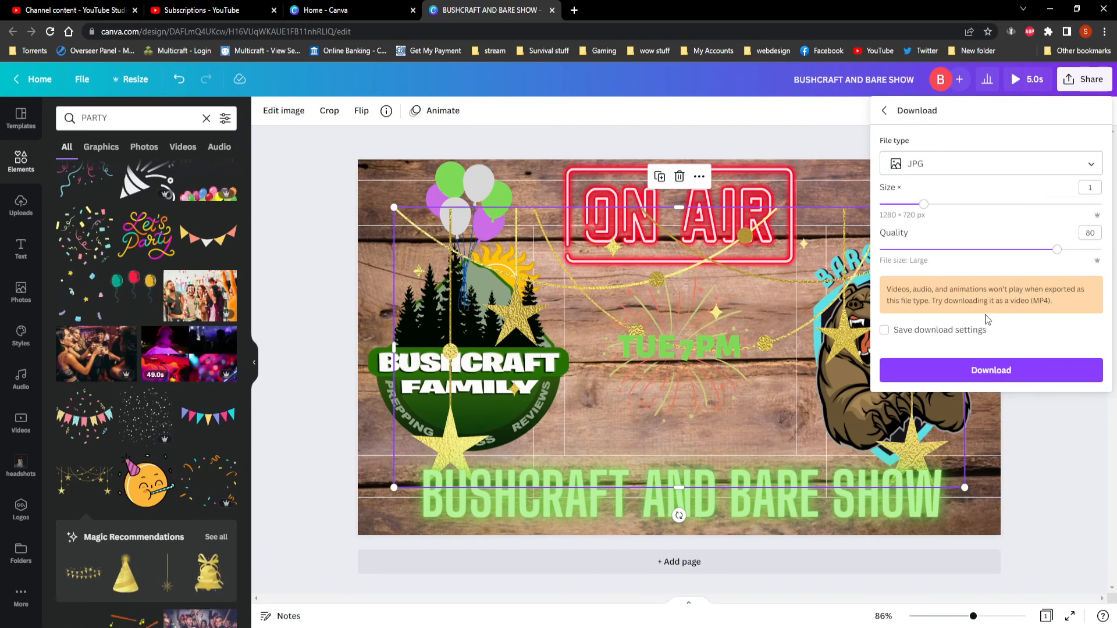
left_click(981, 375)
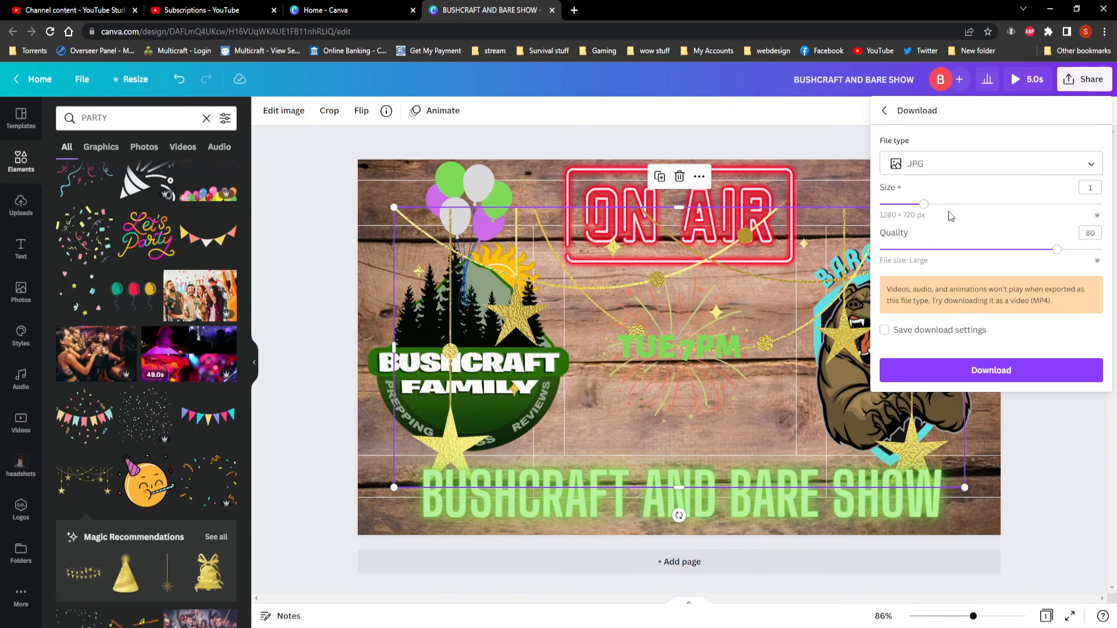
left_click(996, 374)
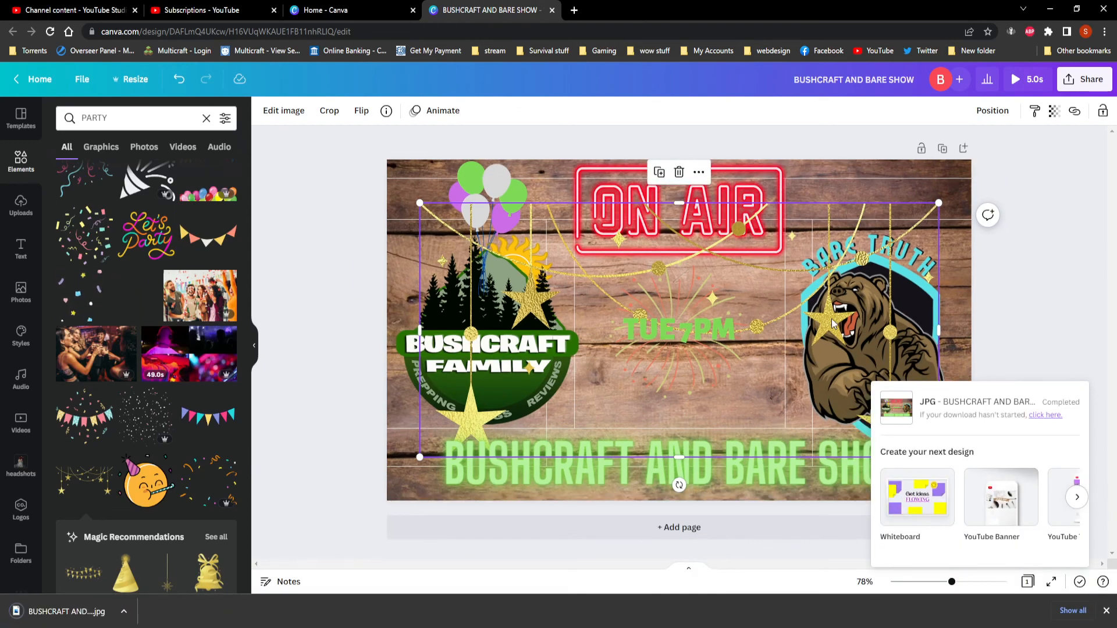
left_click(1041, 283)
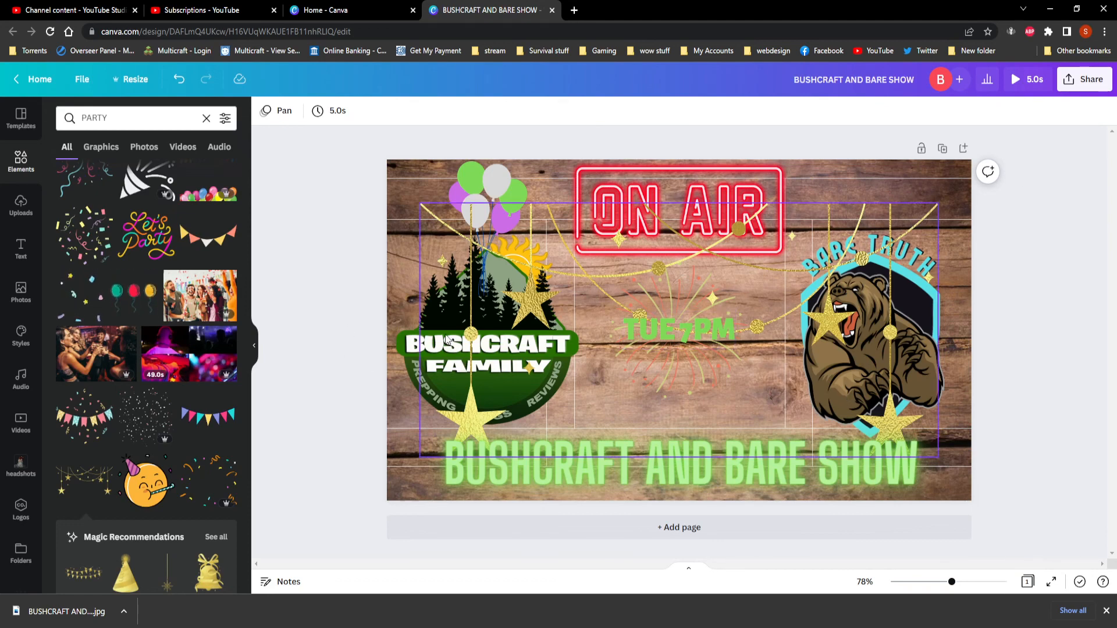
left_click(420, 341)
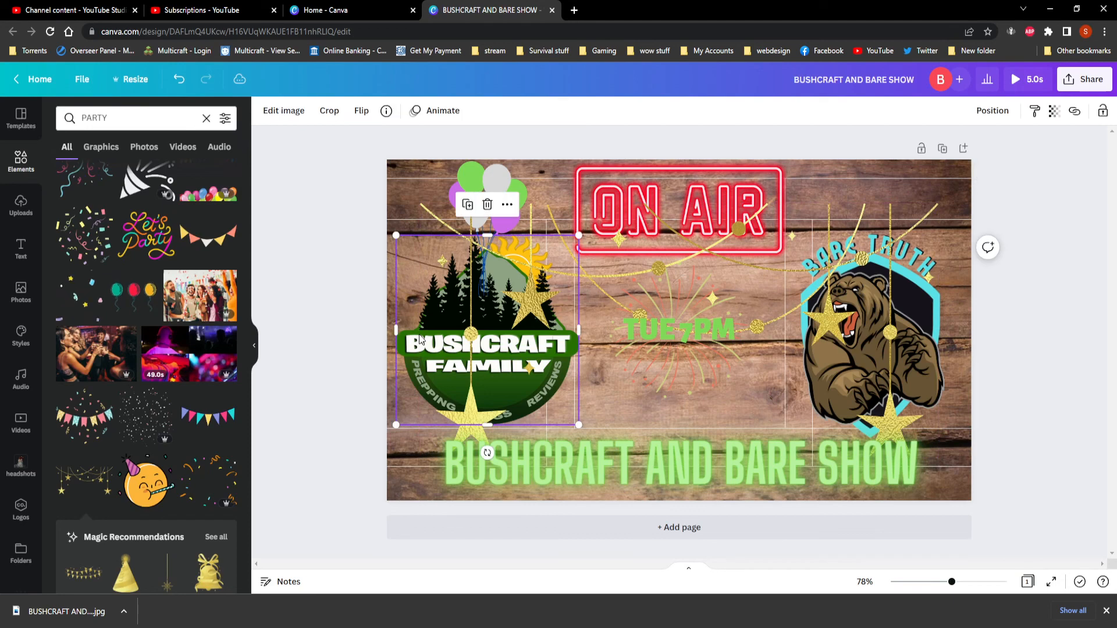